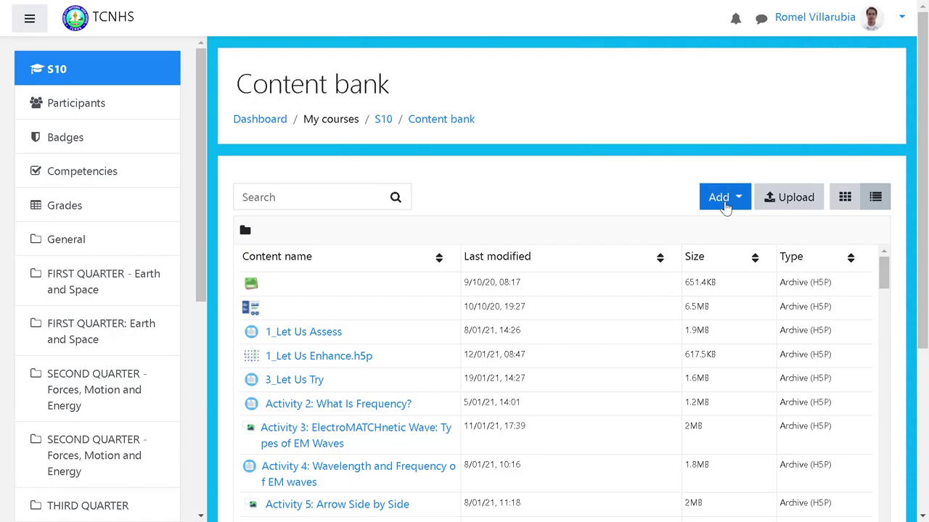
left_click(724, 205)
scroll(640, 280, "down", 3)
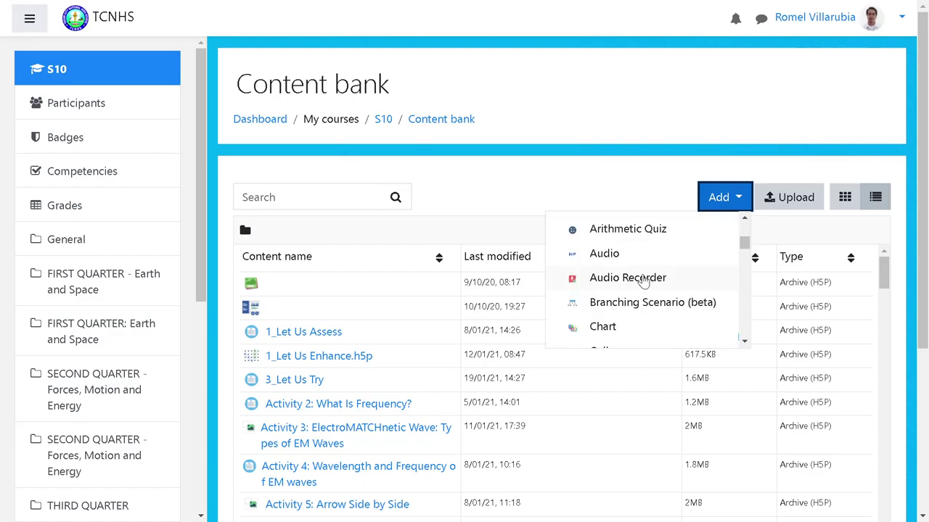
scroll(653, 276, "up", 3)
left_click(549, 190)
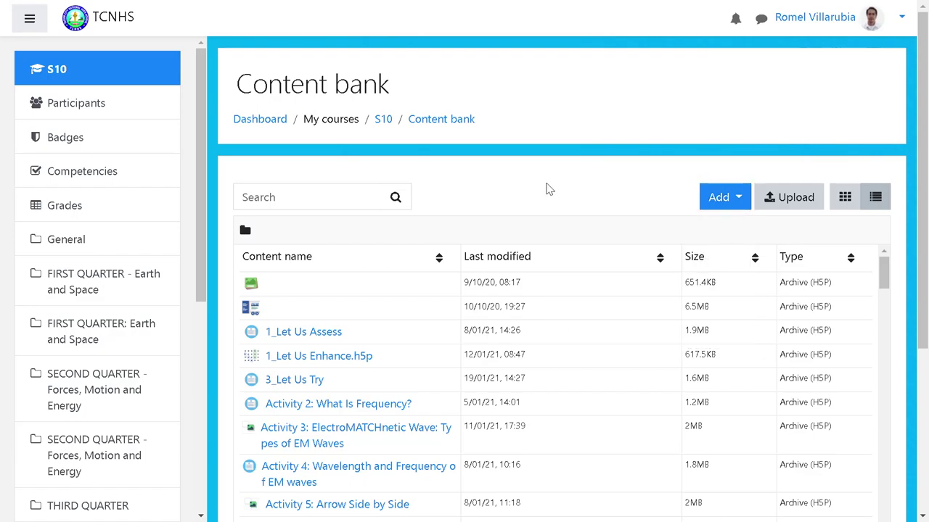
left_click(29, 19)
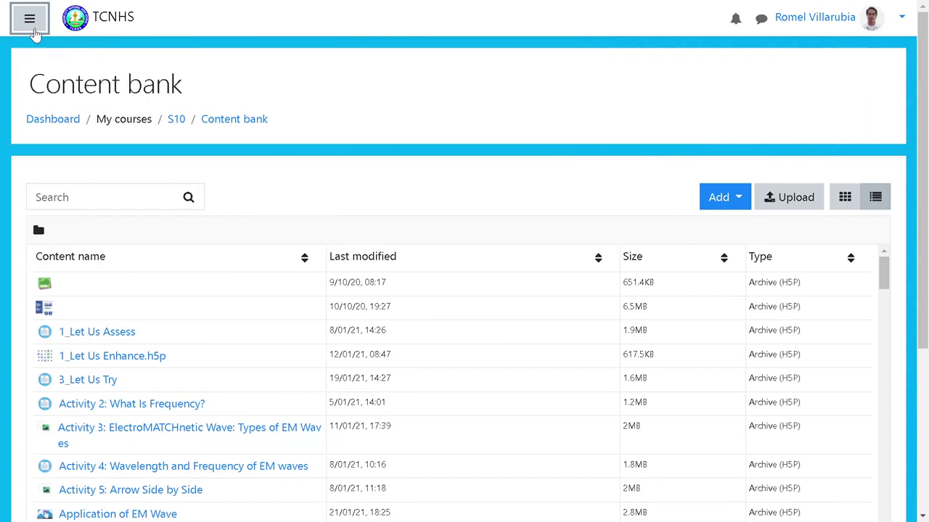
left_click(29, 20)
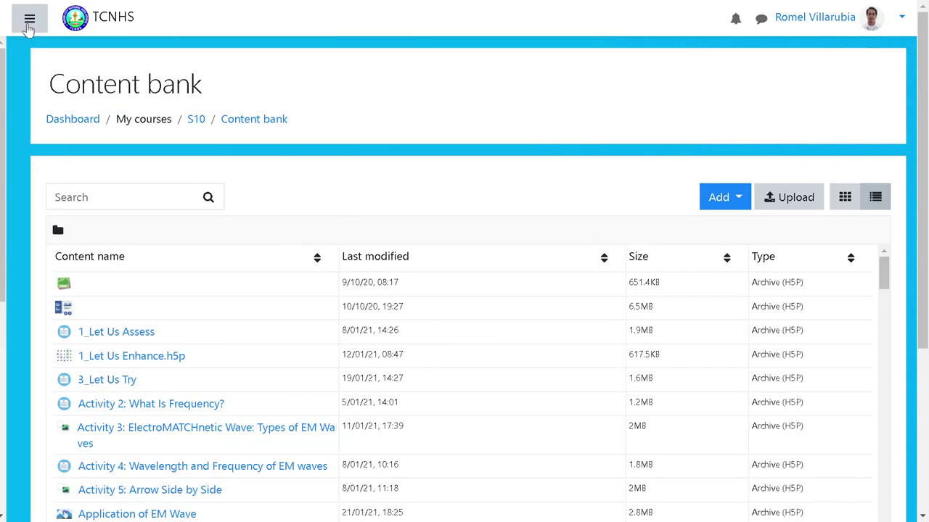
scroll(87, 377, "down", 3)
scroll(76, 399, "down", 2)
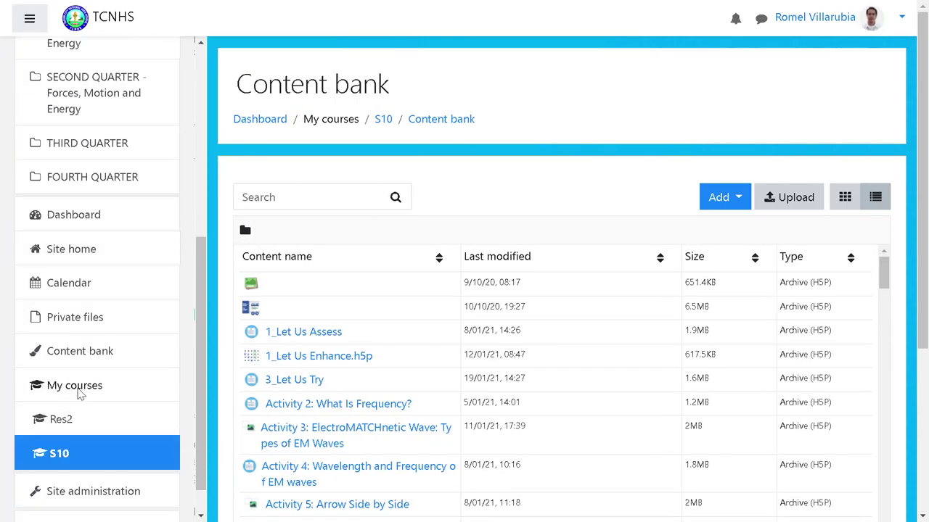
scroll(76, 362, "up", 5)
left_click(29, 21)
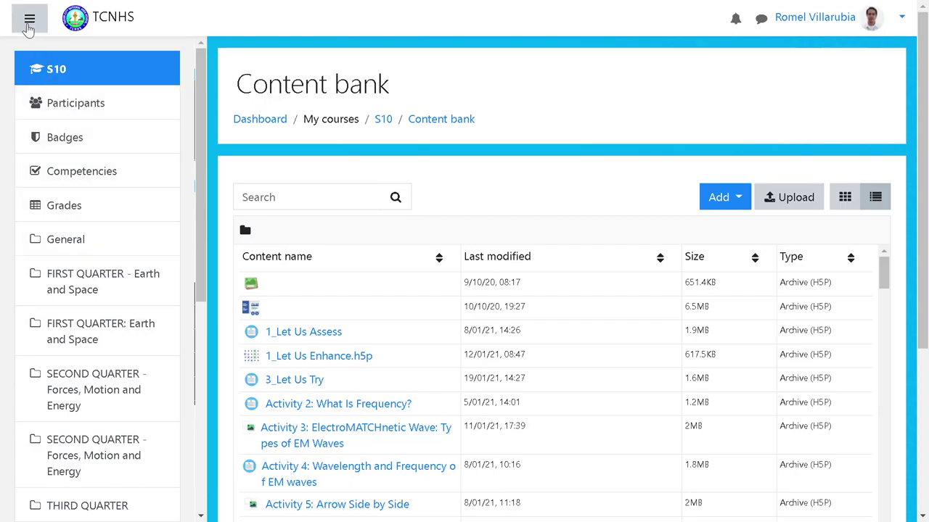
- Open the Content bank from the site navigation of the S10 course
left_click(29, 22)
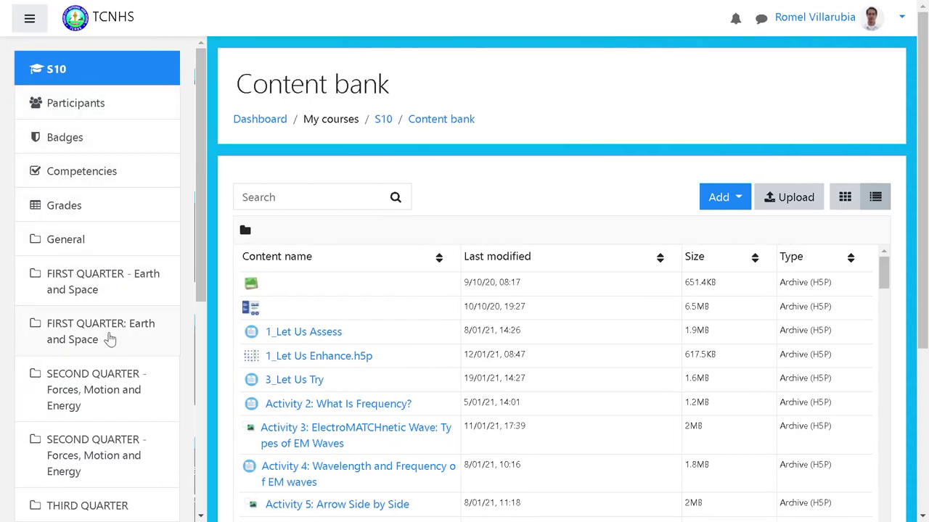
scroll(105, 341, "down", 3)
scroll(107, 341, "down", 5)
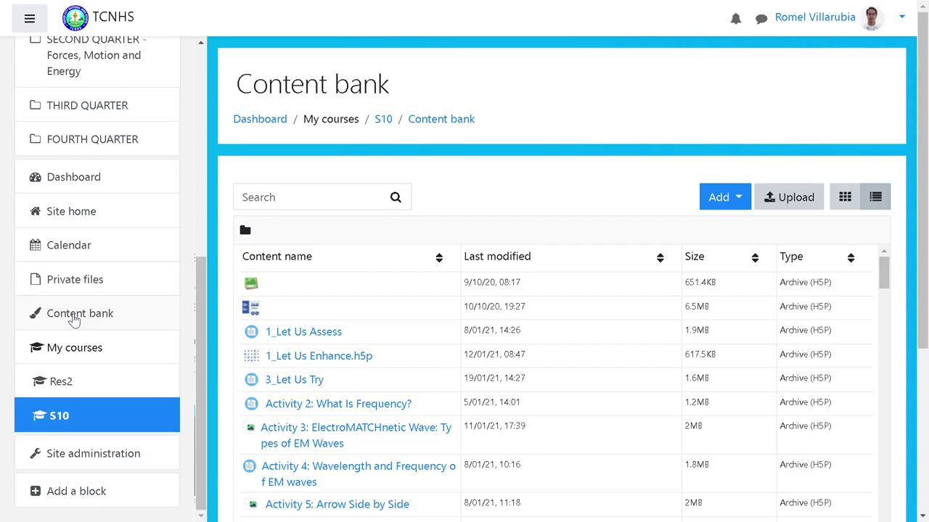
left_click(74, 317)
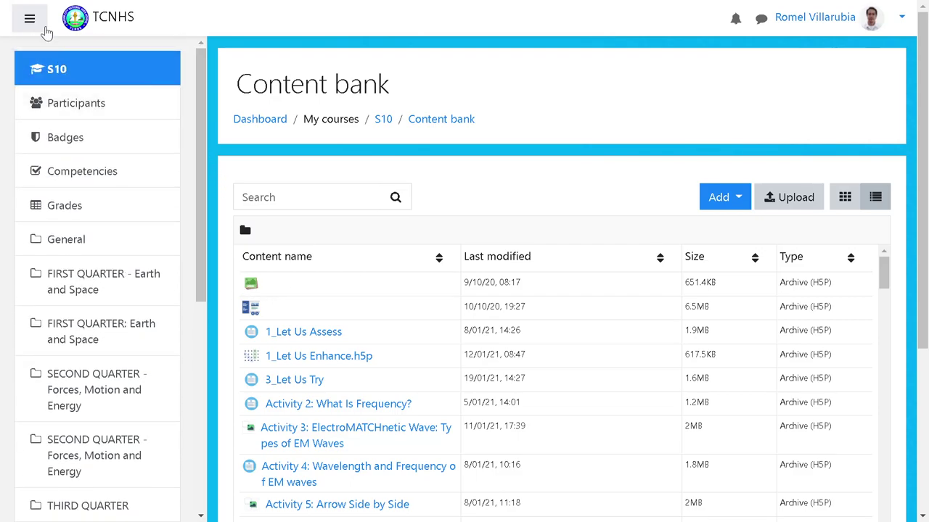
- Collapse the navigation sidebar and look over the existing H5P items in the content bank
left_click(29, 22)
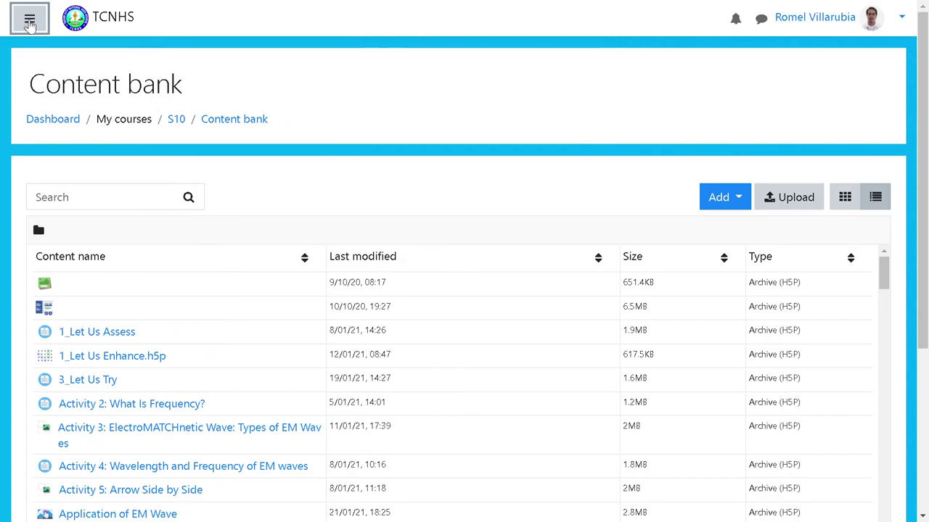
scroll(269, 303, "down", 3)
scroll(286, 328, "up", 3)
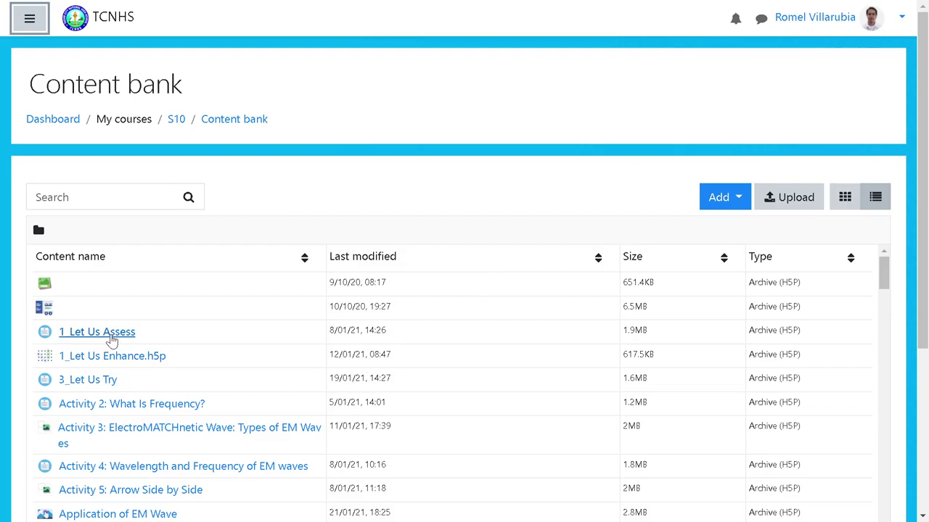
scroll(145, 430, "down", 2)
scroll(145, 429, "up", 2)
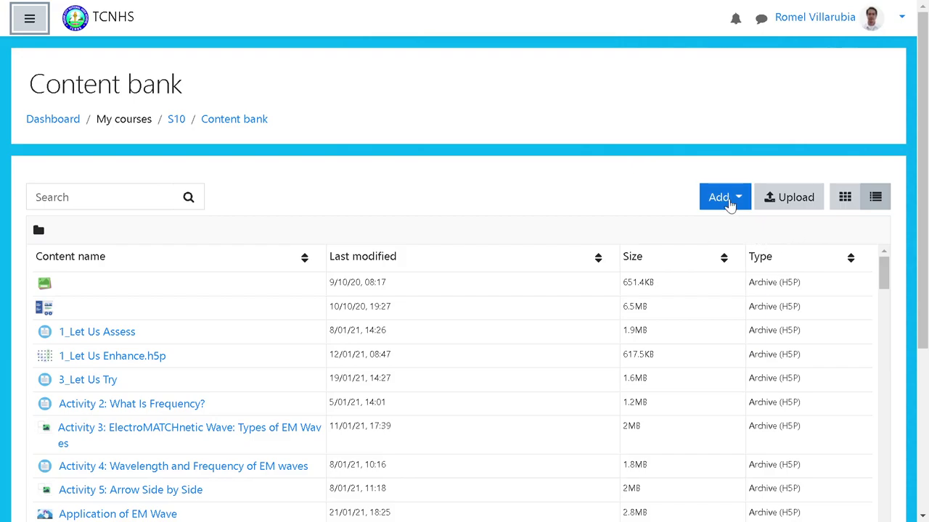
- Add a new H5P interactive content item of the Interactive Book type to the content bank
left_click(731, 206)
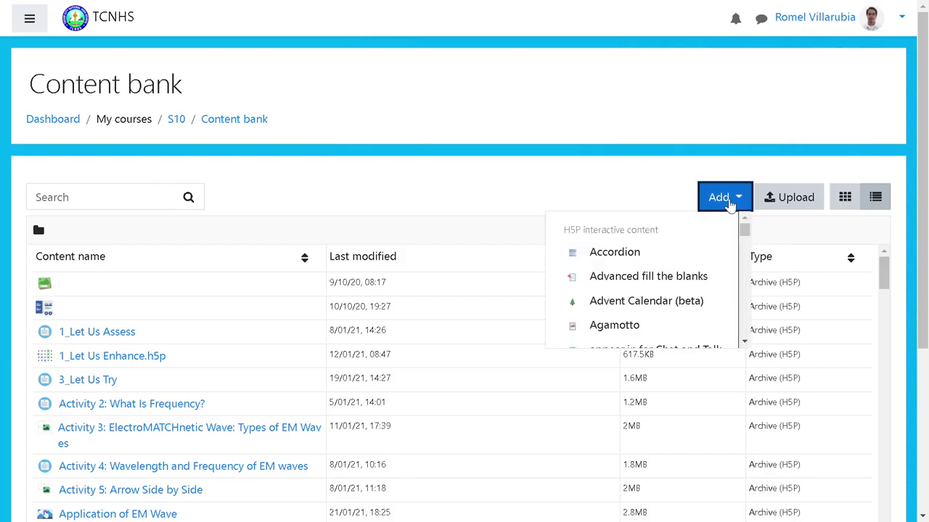
scroll(653, 283, "down", 1)
scroll(653, 287, "down", 3)
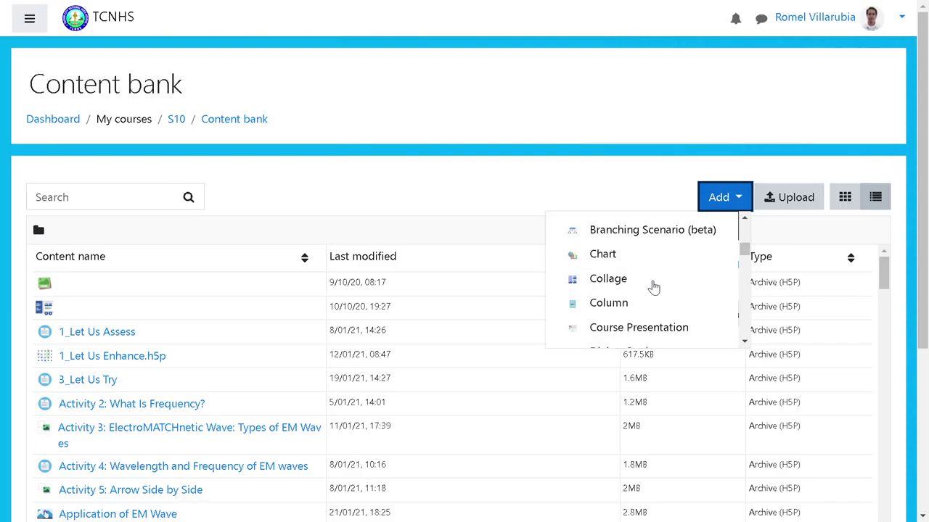
scroll(653, 286, "down", 5)
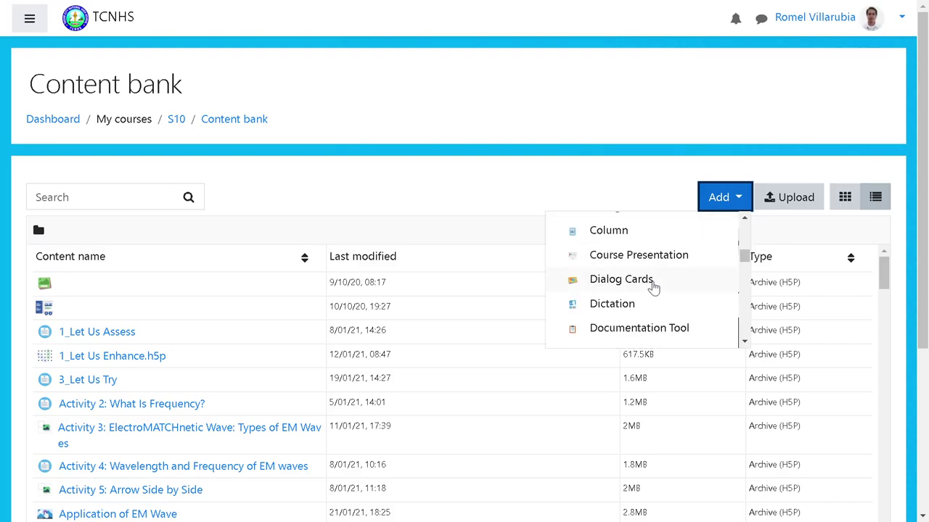
scroll(652, 287, "down", 2)
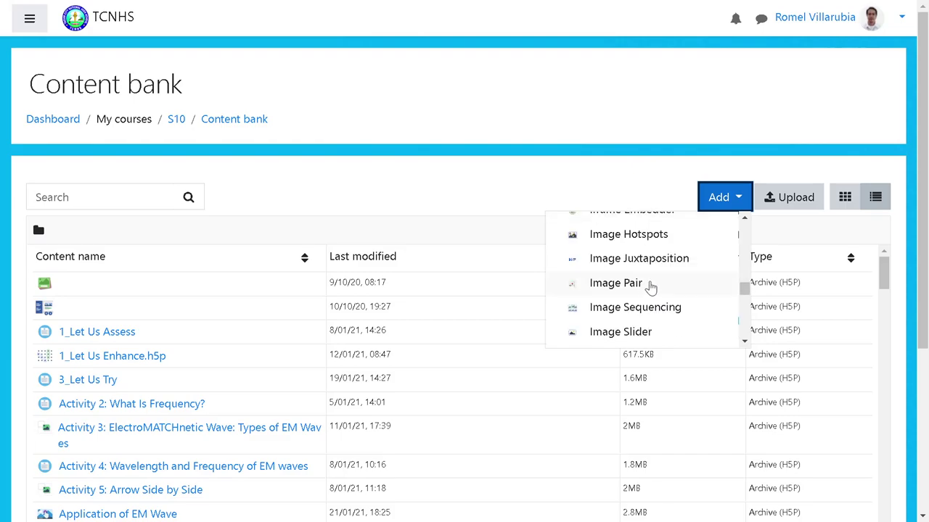
scroll(640, 305, "down", 2)
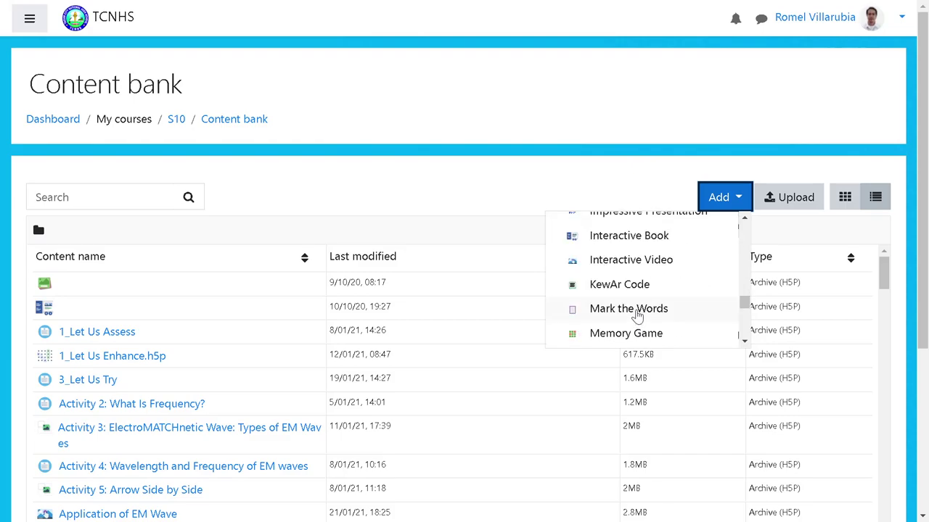
left_click(624, 239)
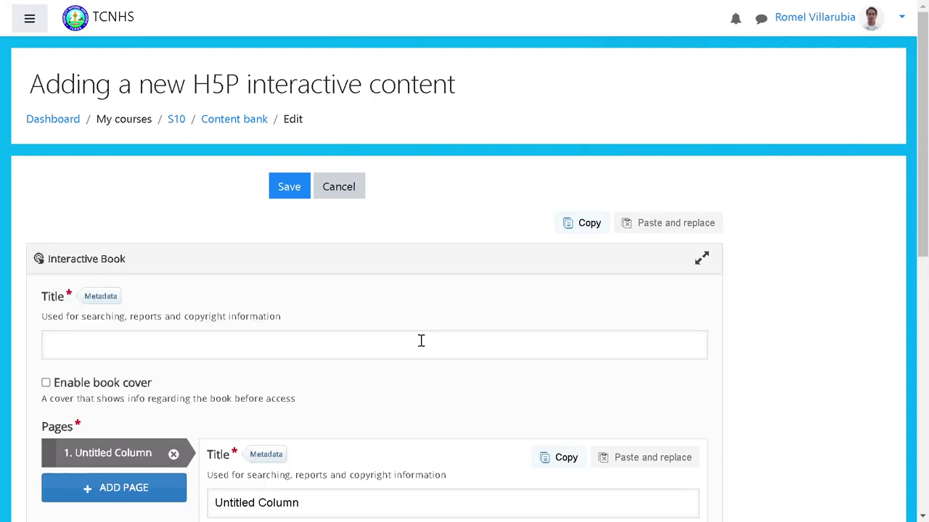
- Title the interactive book "Chemical Reaction"
left_click(320, 335)
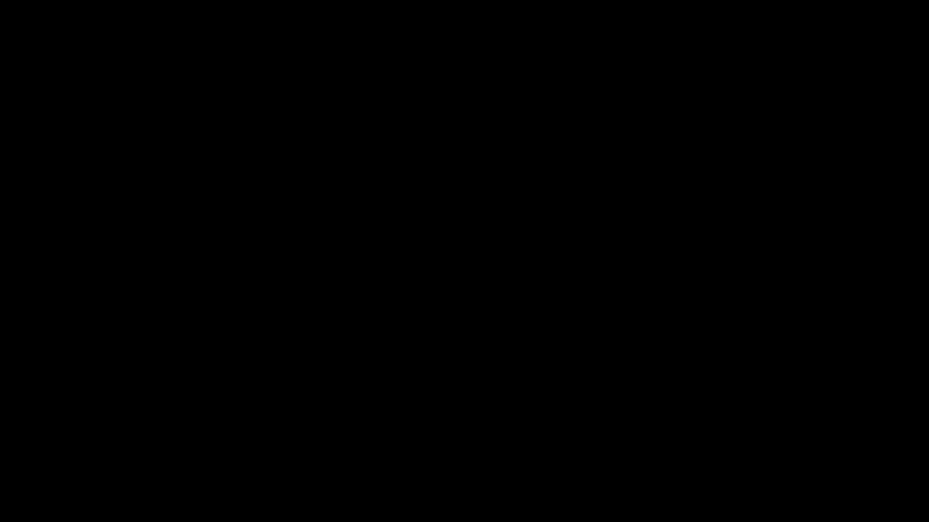
left_click(174, 334)
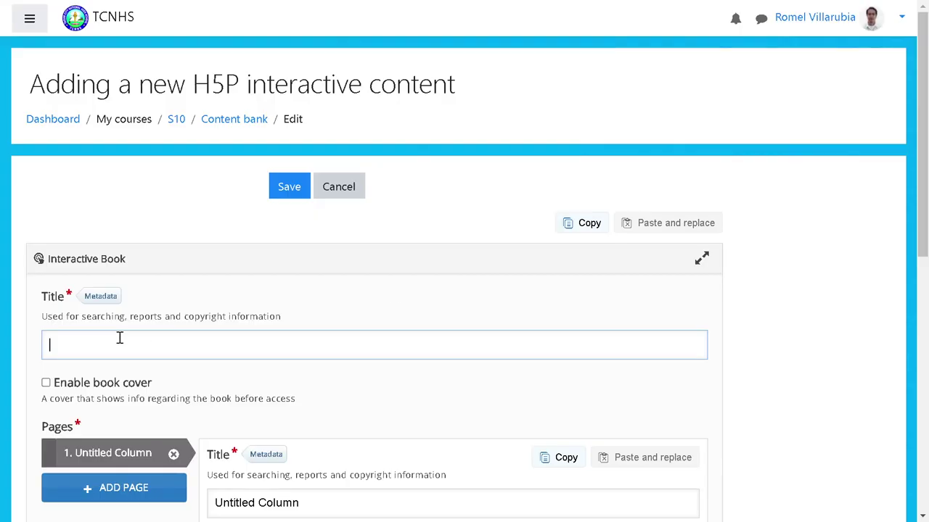
type("Chemical Reaction")
- Enable the book cover and expand the Cover Page settings
scroll(227, 350, "down", 2)
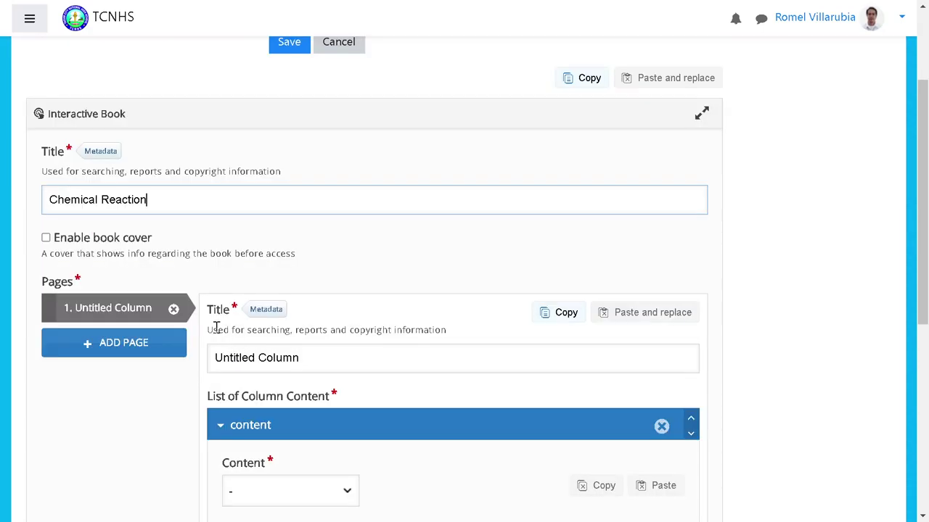
left_click(46, 238)
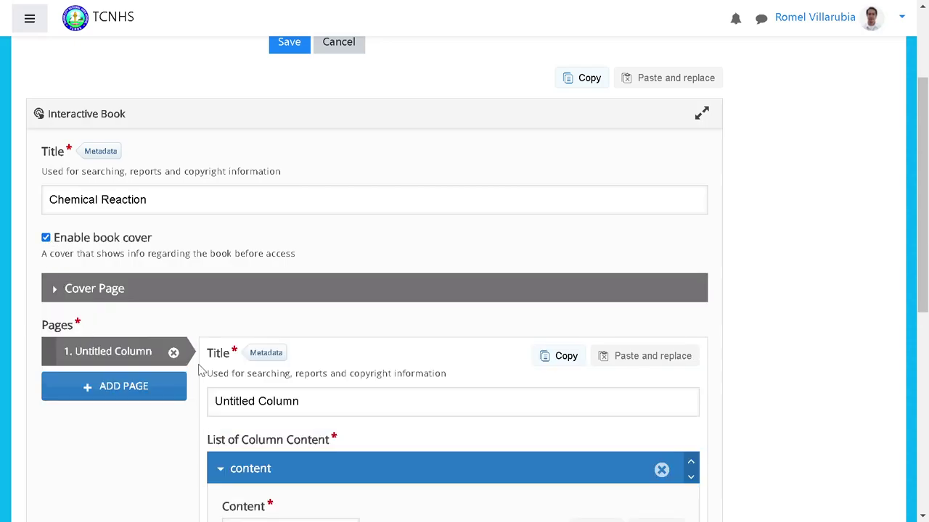
left_click(54, 291)
- Enter the cover description "What are the factors that affect the rate of chemical reaction? How do these factors contribute in increasing or decreasing the rate of reaction?"
scroll(213, 327, "down", 2)
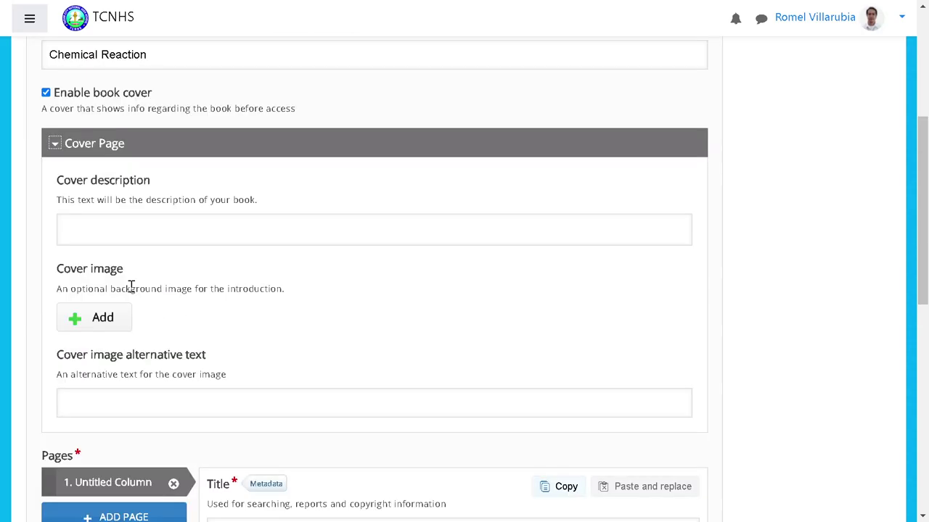
left_click(120, 222)
left_click(117, 260)
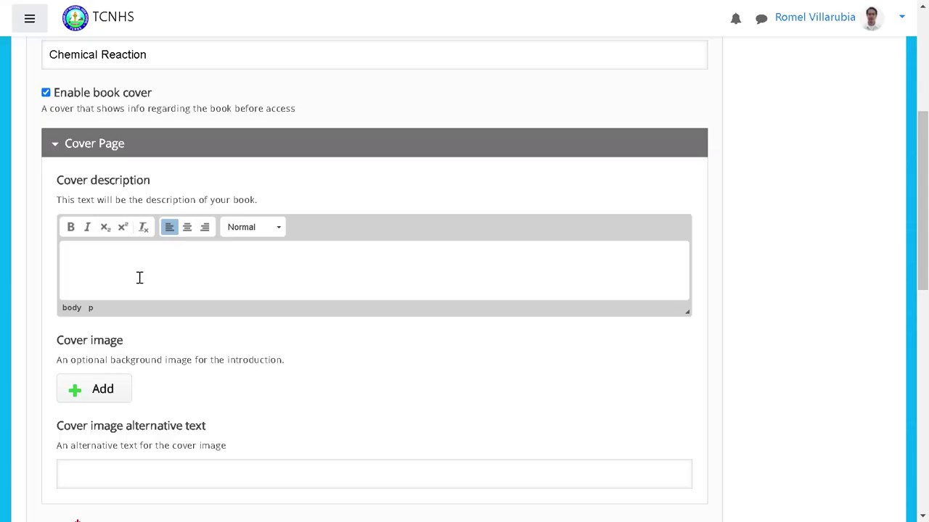
left_click(139, 276)
type("What are the factors that affect the rate of chemical reaction? How do these factors contribute in increasing or decreasing the rate of reaction?")
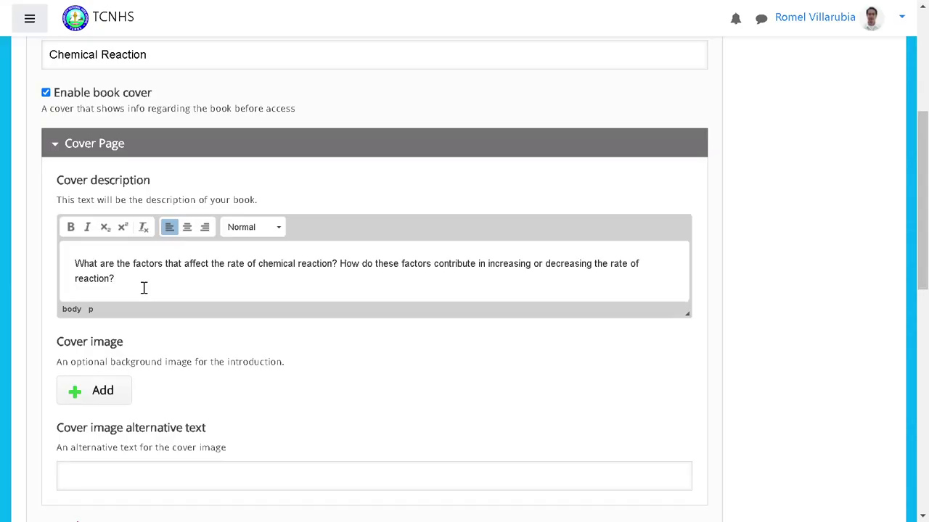
- Split the cover description's two questions into separate paragraphs and format both as centered bold text
left_click(339, 265)
key("Return")
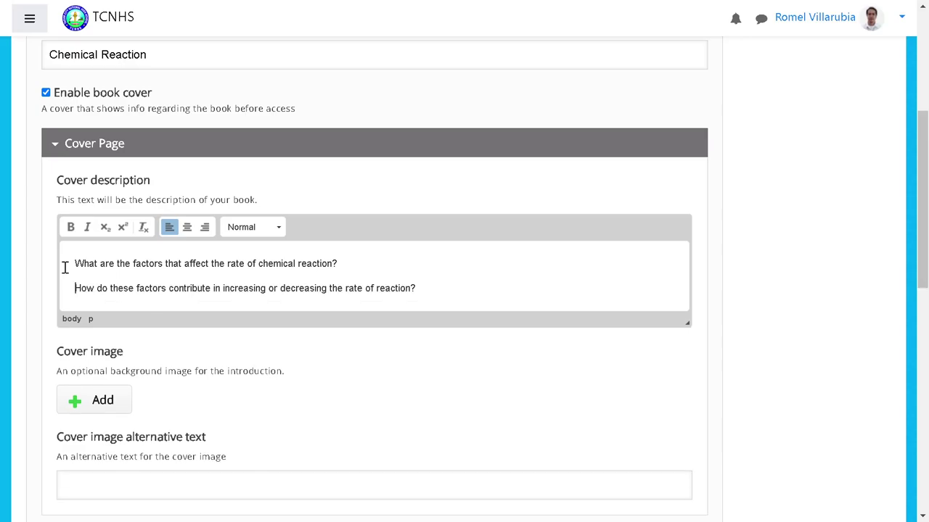
left_click_drag(65, 267, 401, 288)
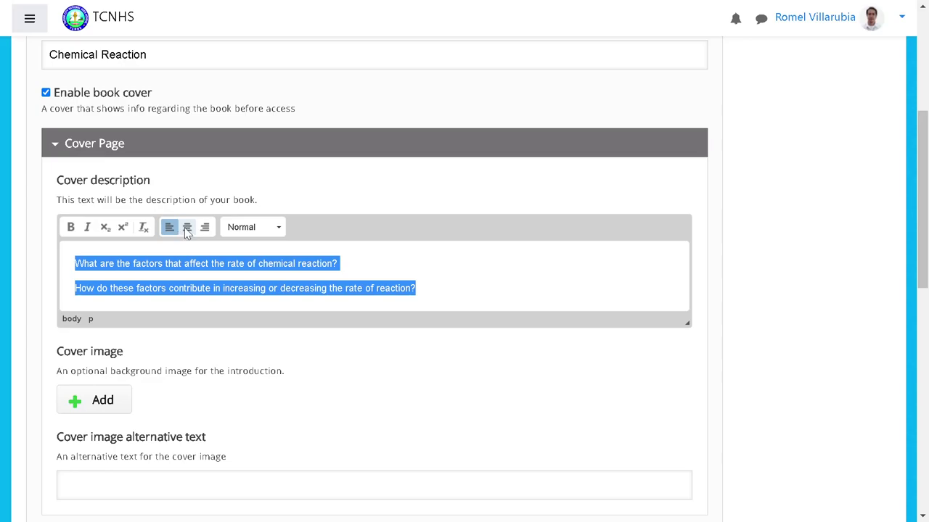
left_click(186, 228)
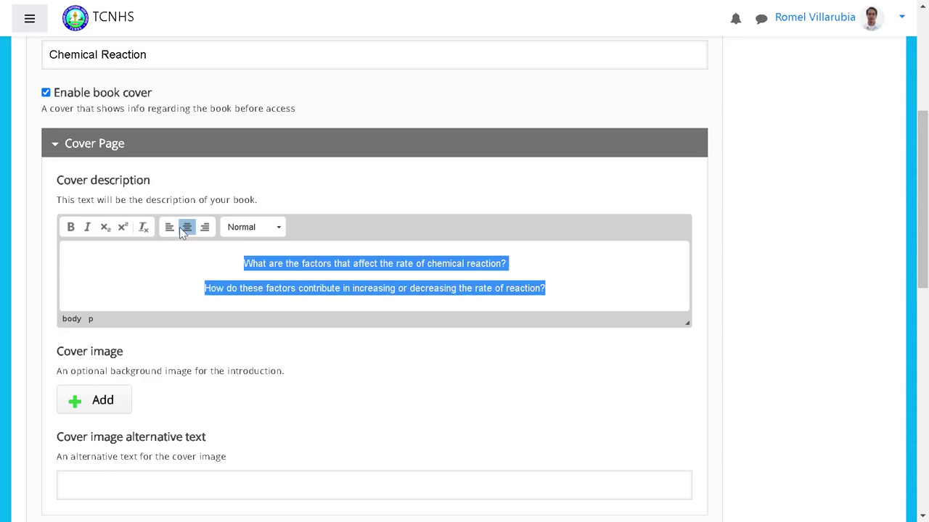
left_click(71, 228)
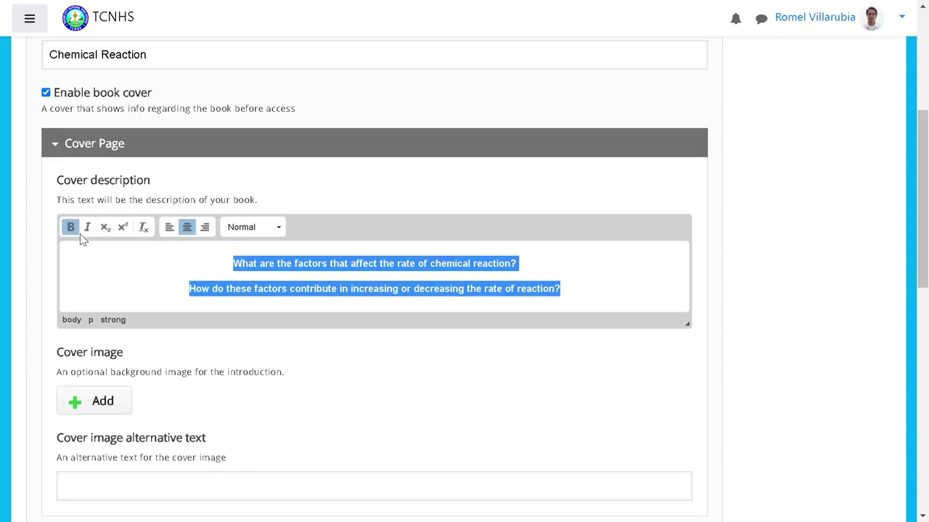
left_click(600, 290)
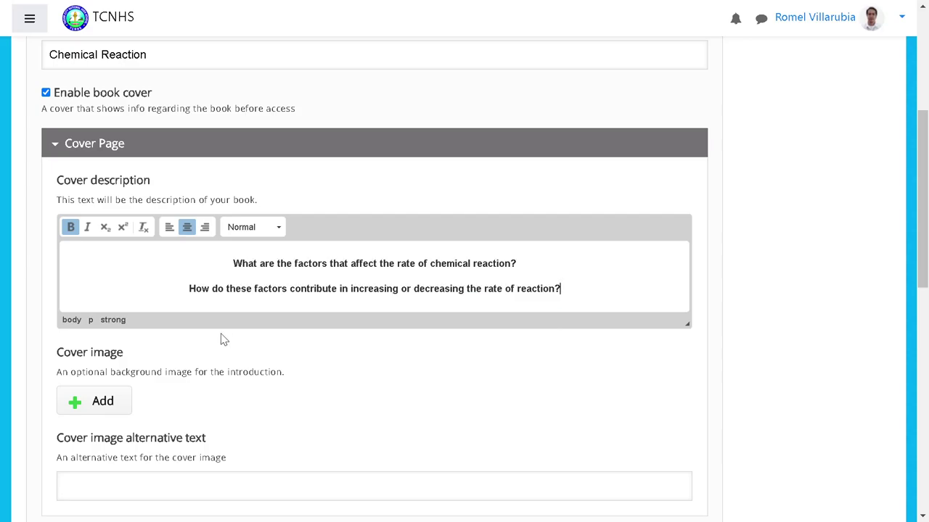
- Upload the picture of the flask with green liquid as the book's cover image
left_click(106, 408)
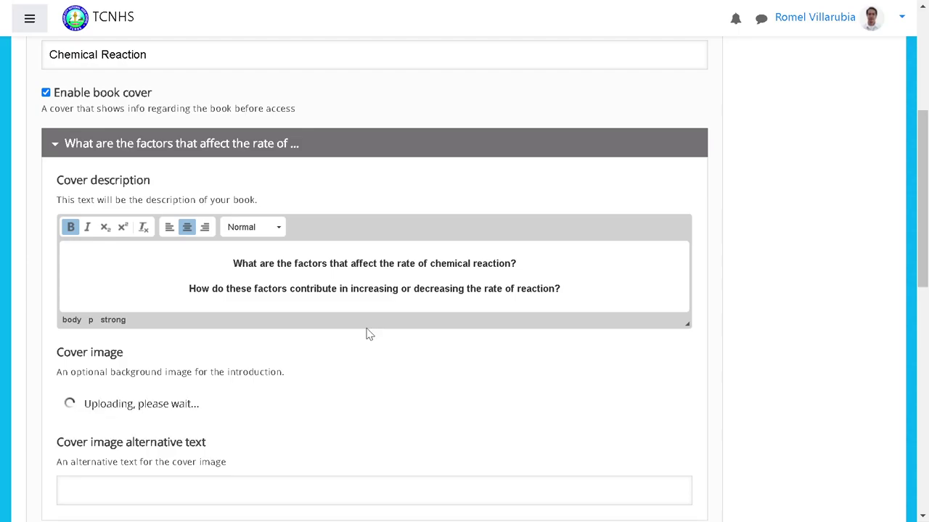
scroll(448, 358, "down", 1)
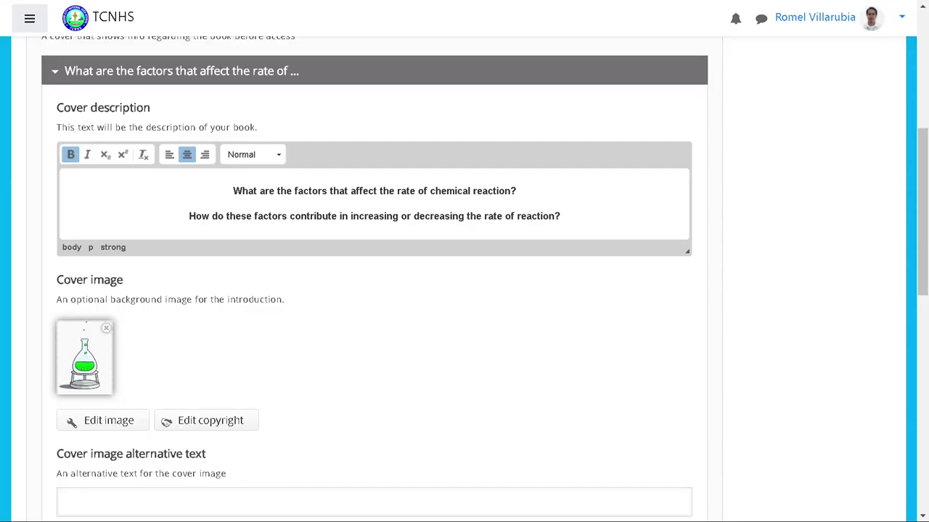
scroll(373, 336, "down", 2)
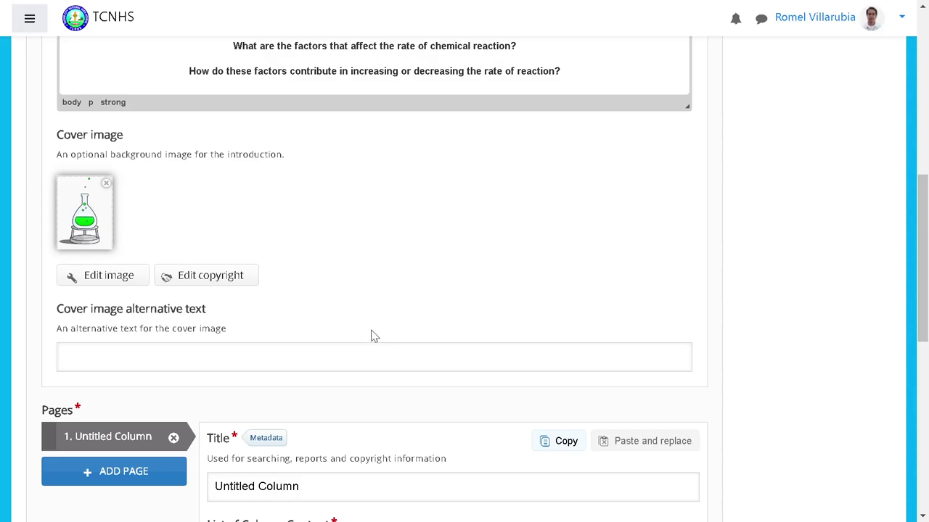
scroll(371, 336, "up", 3)
scroll(373, 336, "down", 1)
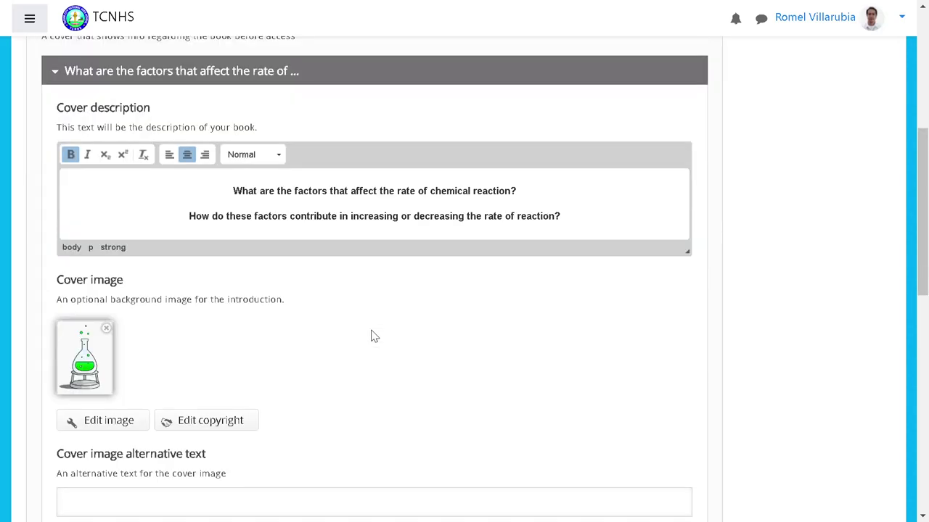
scroll(373, 336, "down", 2)
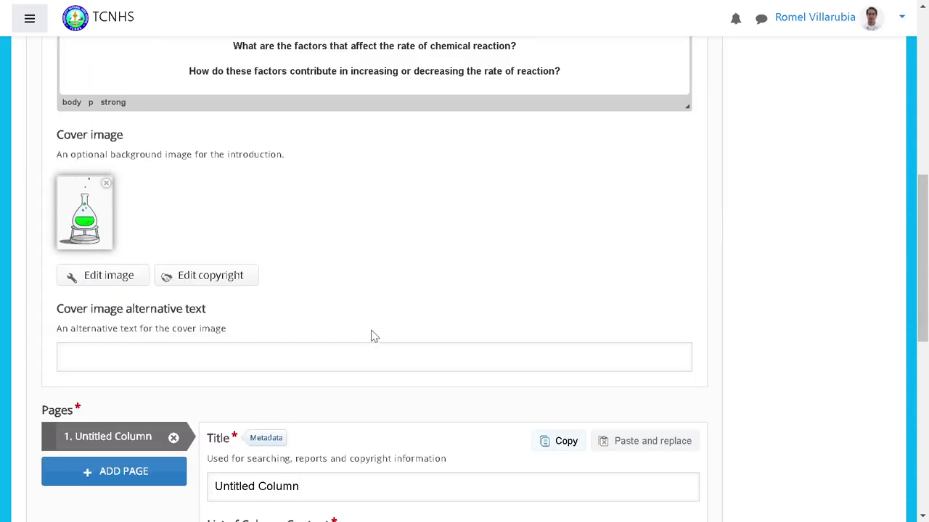
- Review the book's cover settings and save the Chemical Reaction interactive book
scroll(373, 336, "up", 1)
scroll(373, 336, "up", 2)
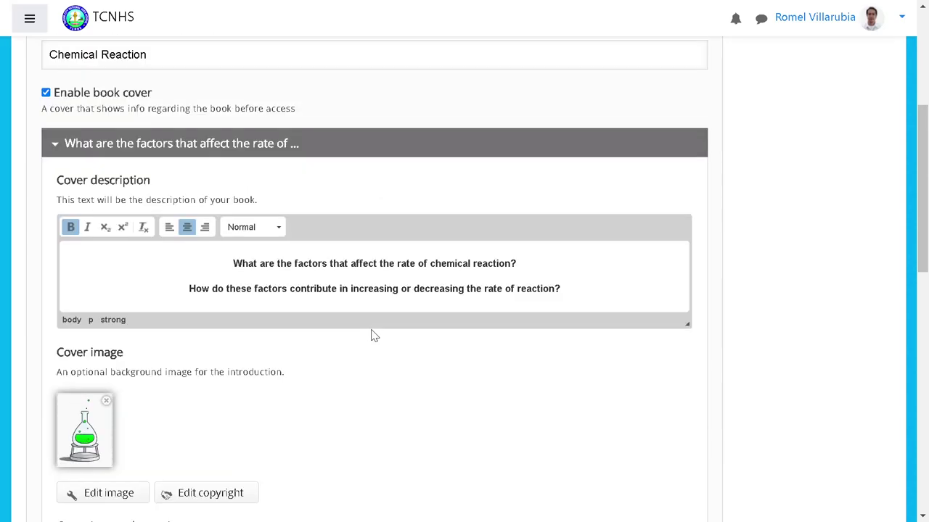
scroll(373, 336, "up", 2)
scroll(373, 336, "down", 5)
scroll(373, 335, "down", 7)
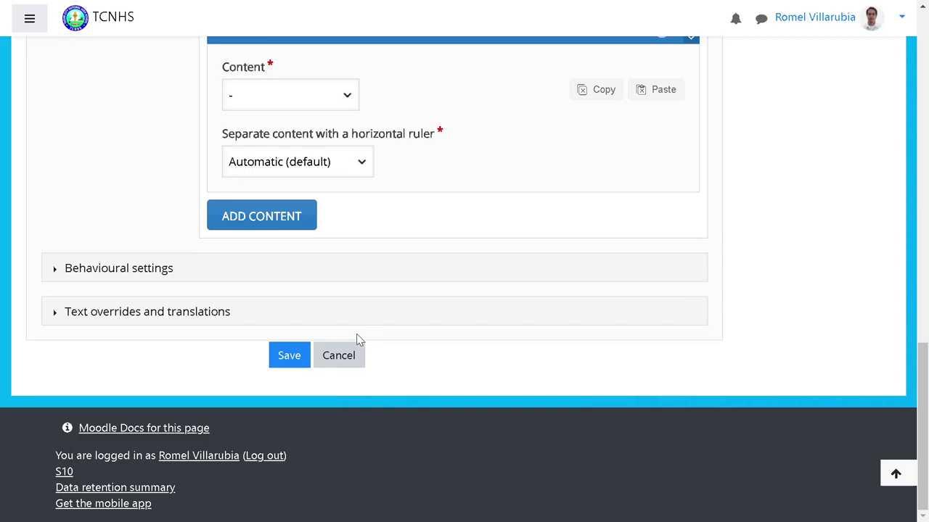
left_click(288, 357)
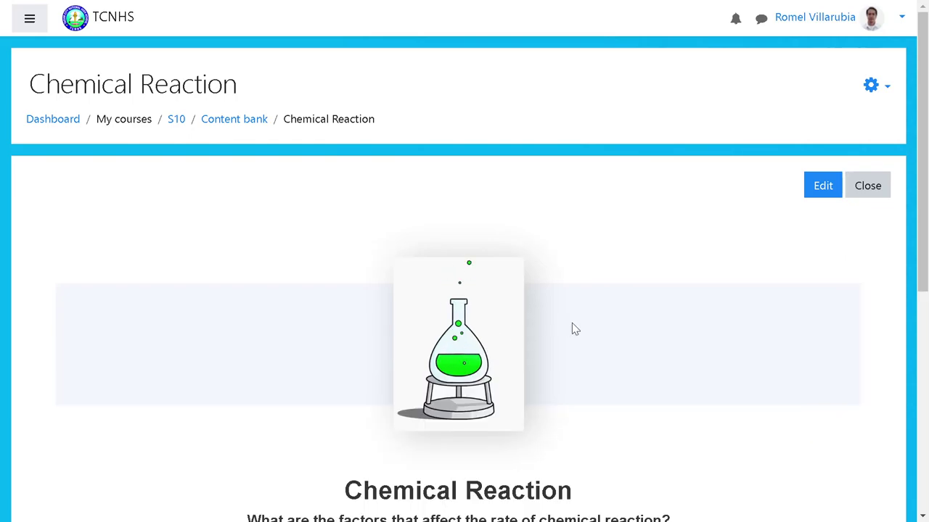
- Examine the saved book's cover page, including its image, title, description and Read option
scroll(573, 324, "down", 2)
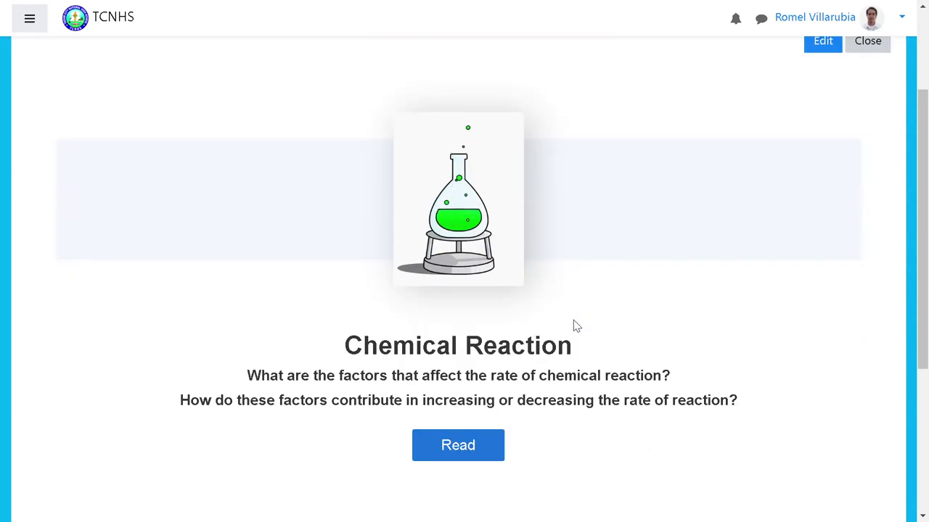
scroll(557, 308, "down", 2)
scroll(560, 299, "up", 2)
scroll(561, 299, "up", 1)
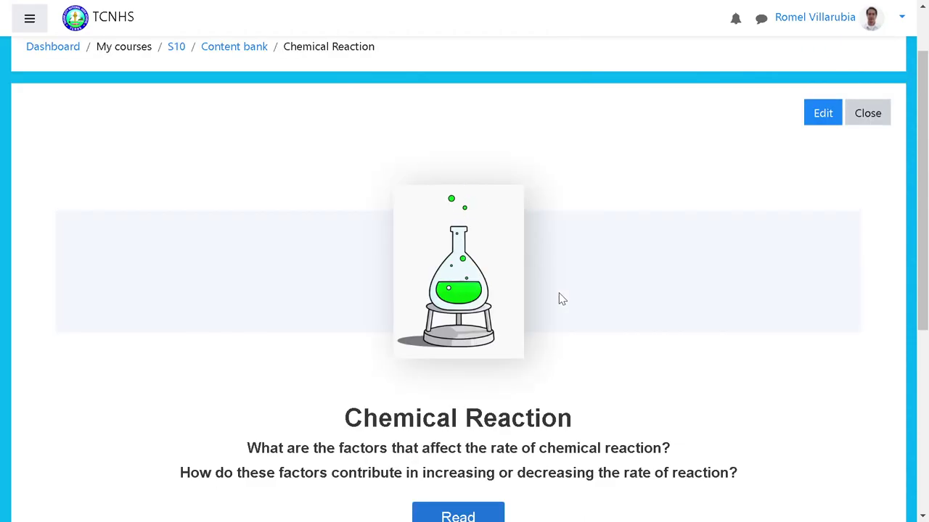
scroll(560, 299, "down", 2)
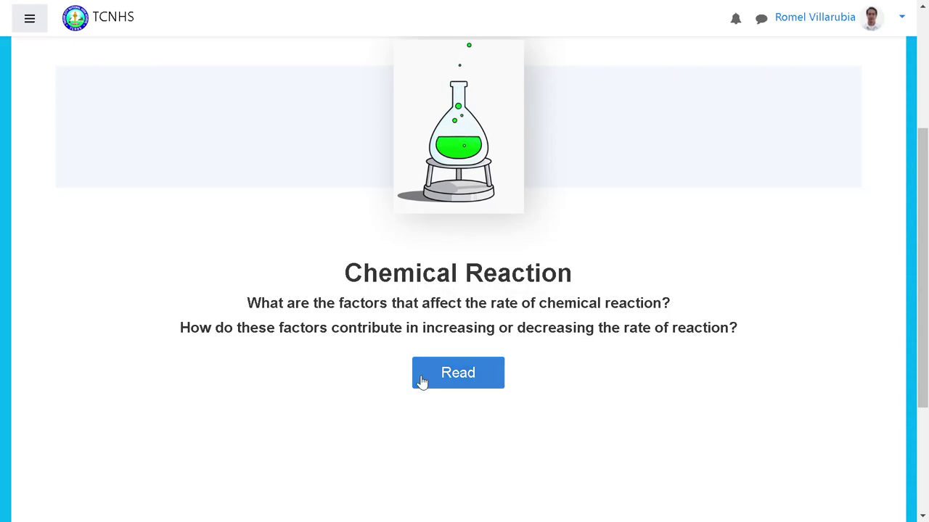
left_click(472, 386)
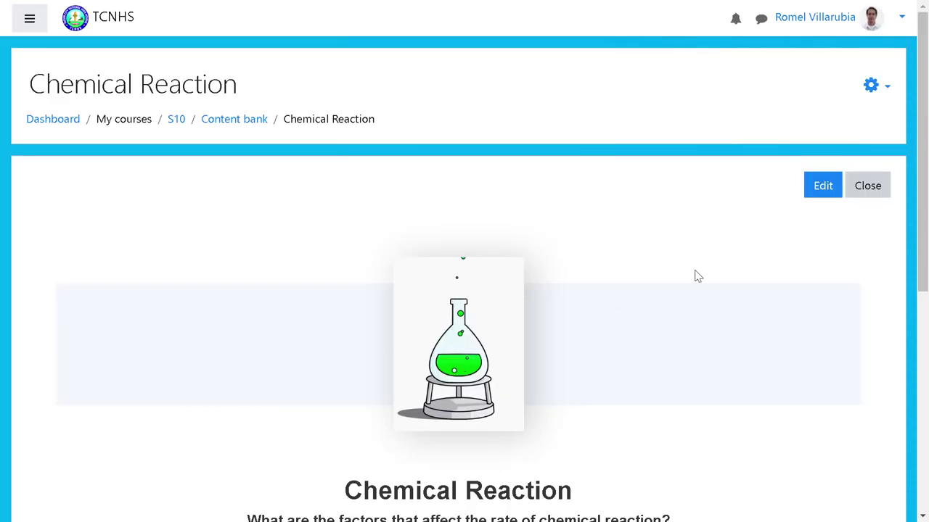
- Reopen the Chemical Reaction book for editing and go to its first page's settings
left_click(821, 187)
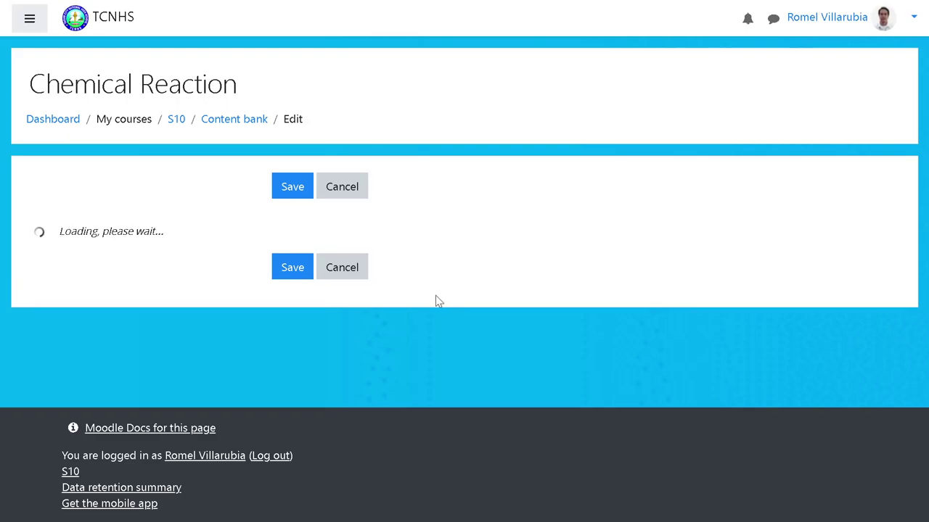
scroll(208, 353, "down", 2)
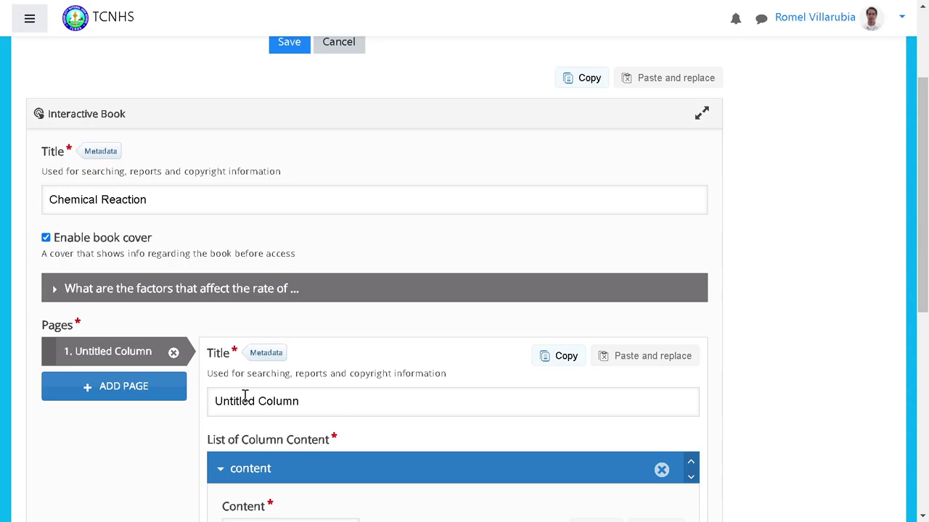
scroll(247, 385, "down", 1)
scroll(324, 351, "up", 2)
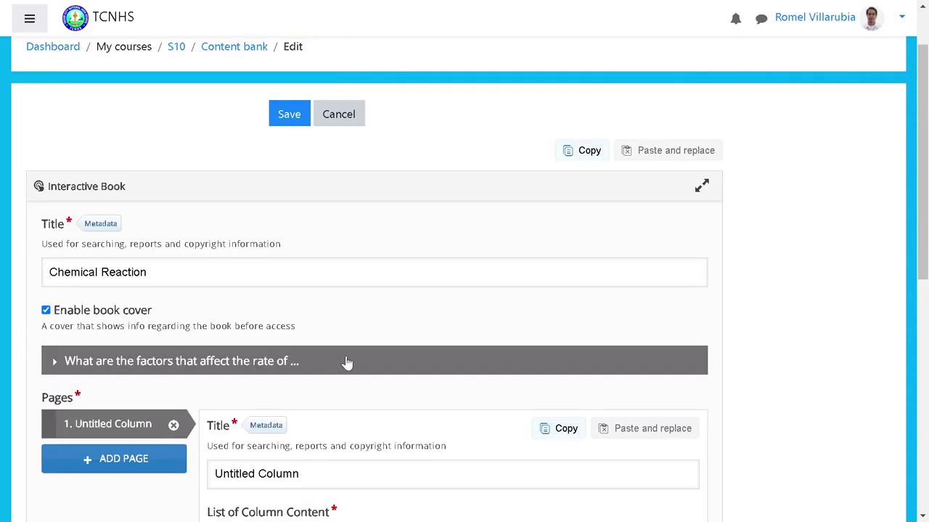
scroll(346, 365, "down", 2)
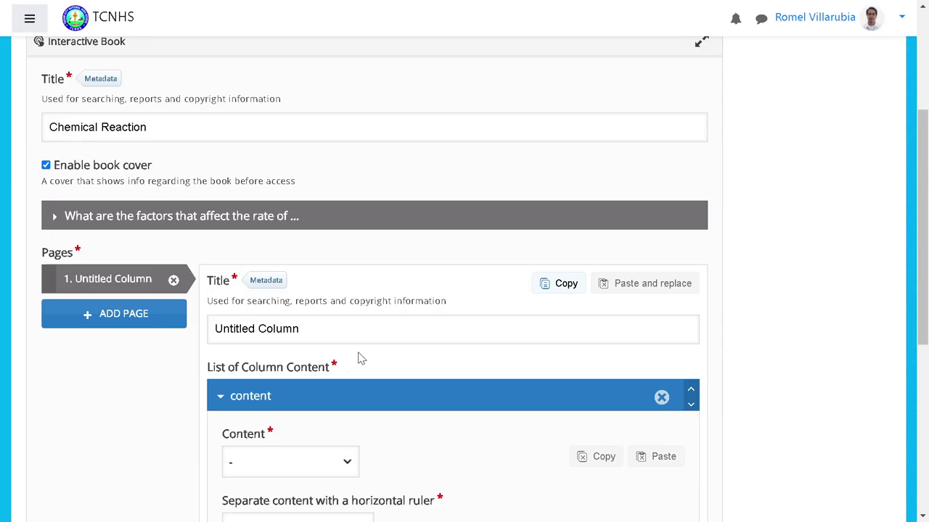
left_click(319, 328)
left_click_drag(319, 327, 201, 341)
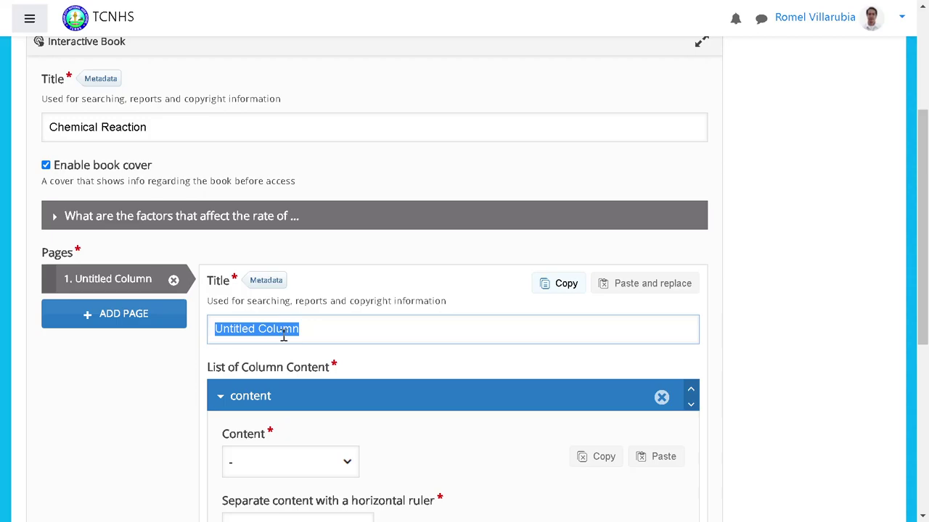
left_click(336, 327)
left_click_drag(336, 327, 207, 331)
left_click(148, 371)
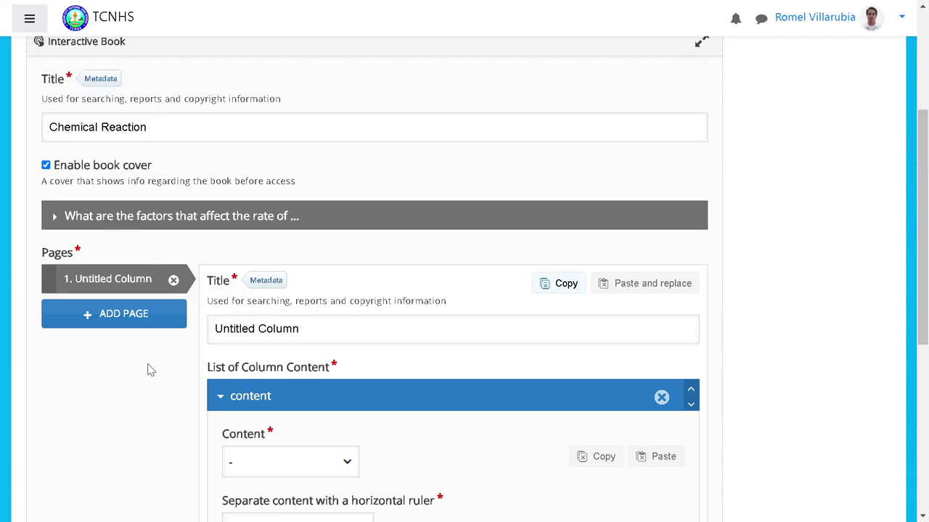
left_click_drag(324, 333, 209, 331)
left_click(149, 376)
left_click(313, 326)
scroll(348, 326, "down", 1)
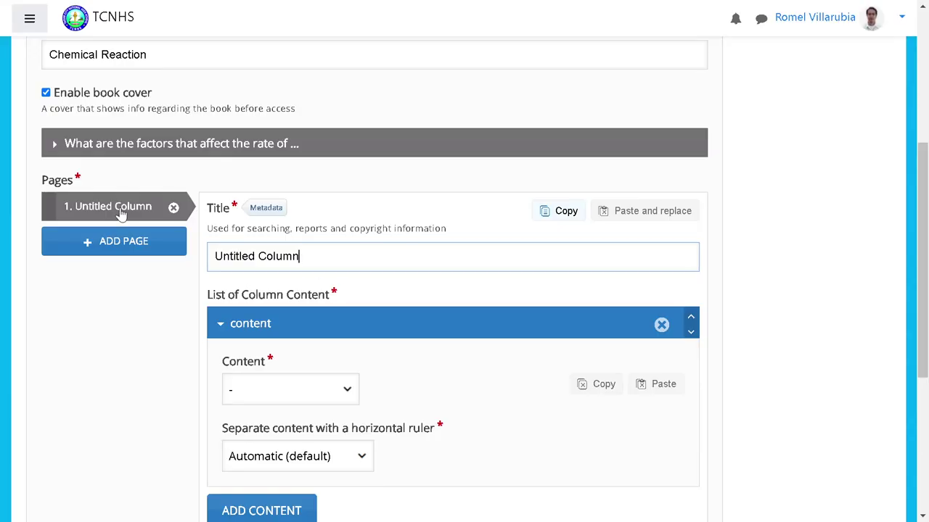
left_click(121, 214)
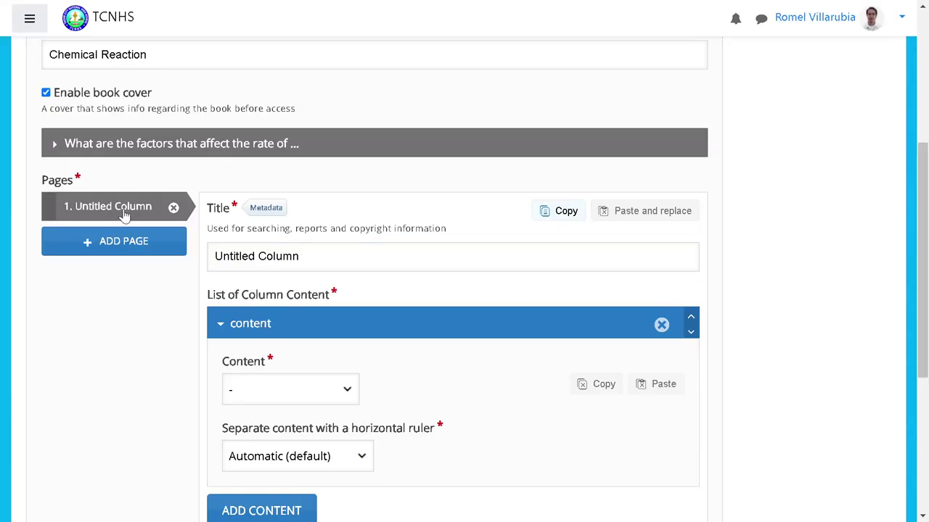
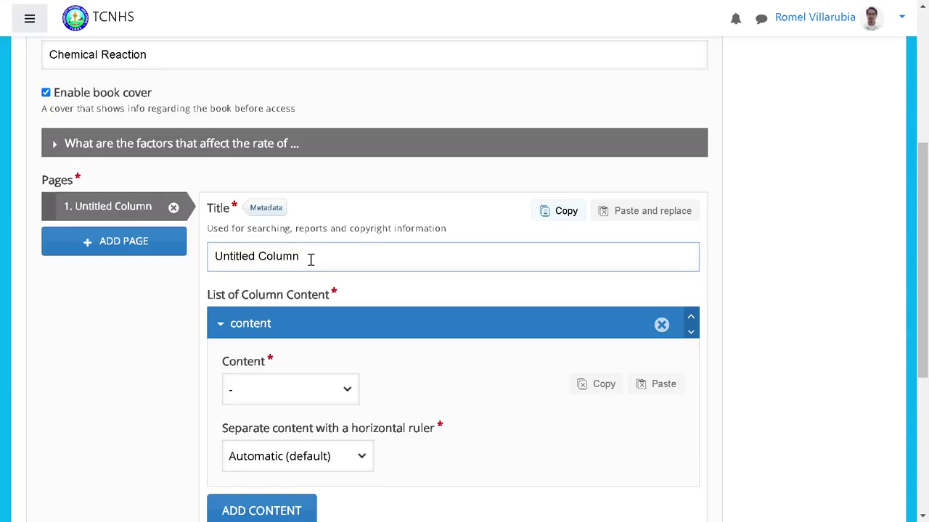
- Replace the first page's title with "Let Us Learn!"
left_click_drag(311, 256, 175, 261)
type("Let Us Learn!")
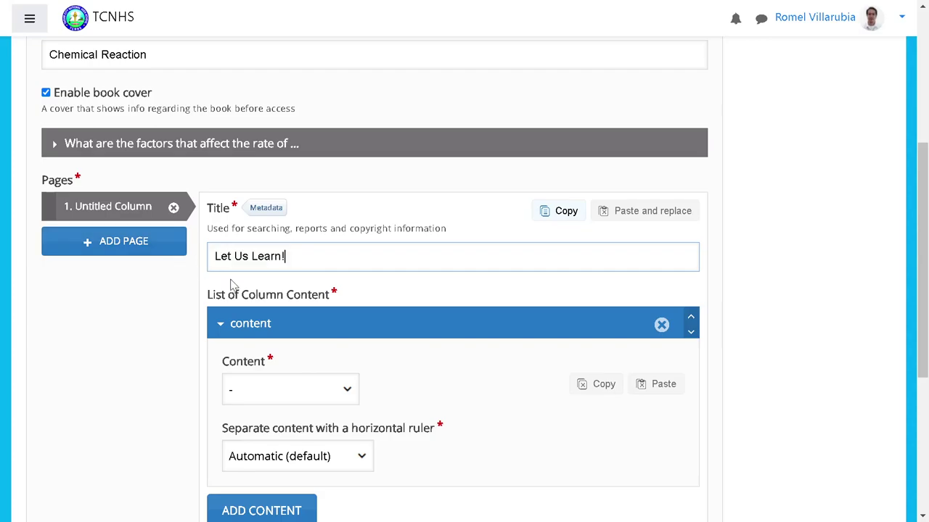
left_click(113, 307)
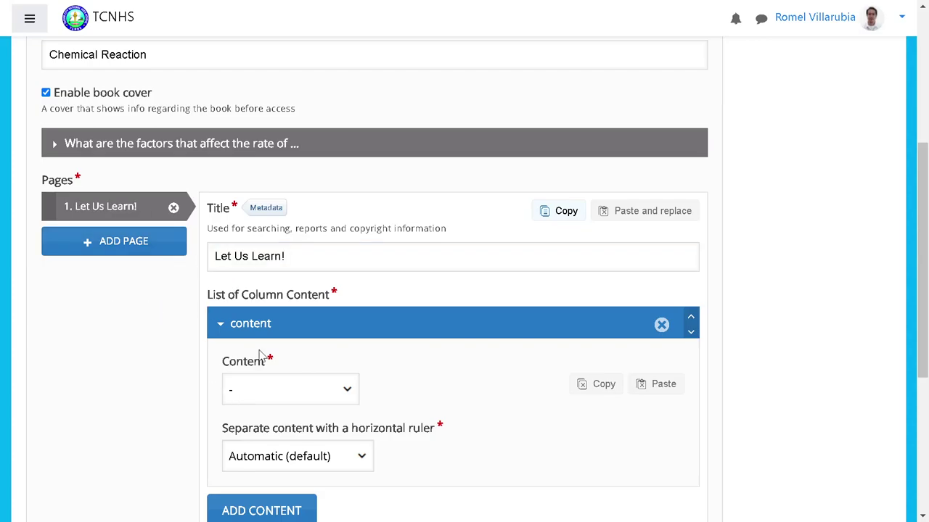
- Set the content type of the "Let Us Learn!" page's first content item to Text
scroll(360, 341, "down", 1)
scroll(391, 313, "down", 1)
left_click(344, 245)
left_click(129, 275)
scroll(430, 264, "down", 2)
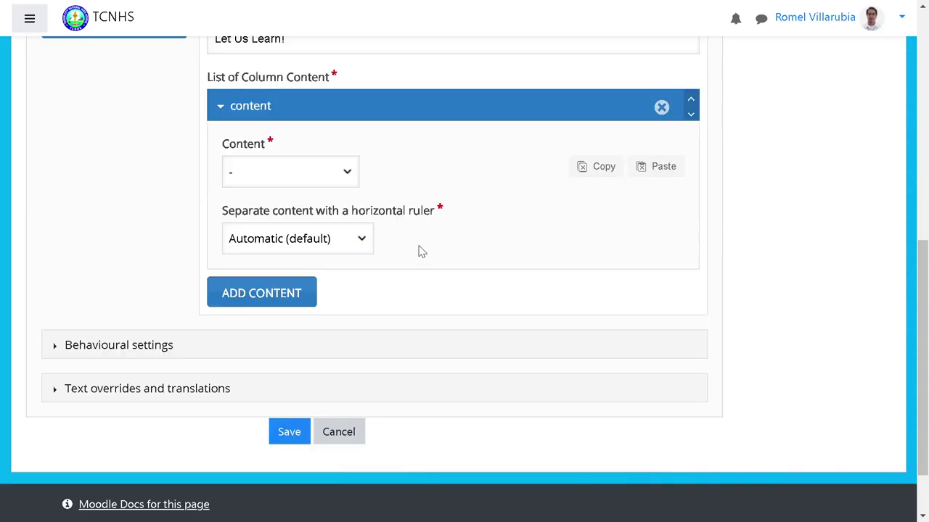
scroll(404, 240, "up", 1)
left_click(346, 175)
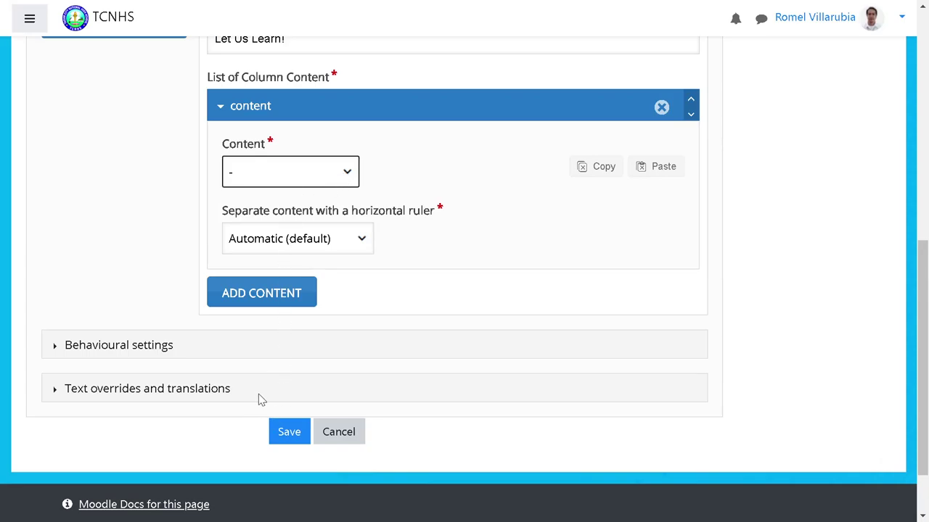
key("t")
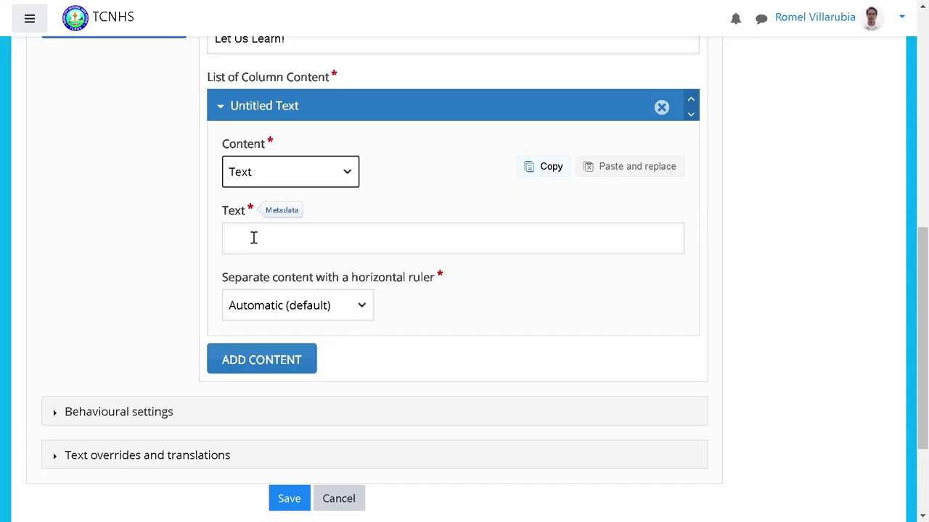
- Enter the module introduction in the Text content, from "Hello! Good day! We have some questions here!" through the learning objectives ending in "(Performance Task)"
left_click(254, 239)
left_click(275, 270)
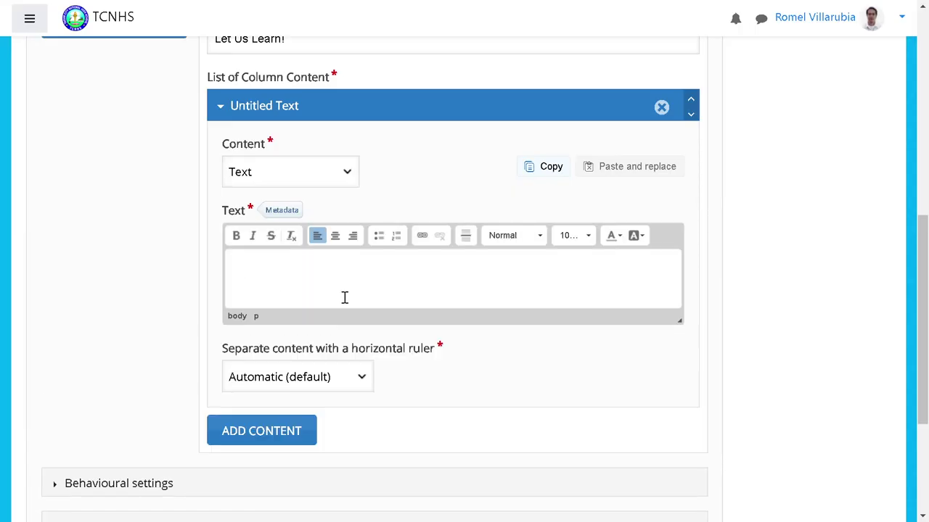
type("Hello! Good day! We have some questions here! What are the factors that affect the rate of chemical reaction? How do these factors contribute in increasing or decreasing the rate of reaction? How do factors affect the rate of chemical reaction are applied in food preparation, control of fire, and corrosion prevention? You will find the answer of these questions as you go along. You will journey in this module with this competency: 1. Explain how the factors affecting rates of chemical reactions are applied in food preservation and materials production, control of fire, pollution, and corrosion. S10MT-IVh-j- 24 Specifically, you will learn to: 1. identify the factors affecting the rate of chemical reaction. 2. explain the effect of particle size, temperature, catalyst, and concentration on reaction rate; 3. explain how factors affecting the rate of chemical reaction are applied in food preparation, control of fire, and corrosion prevention; and 4. analyze effect of chemical reactions on life and the environment through reflective essay. (Performance Task)")
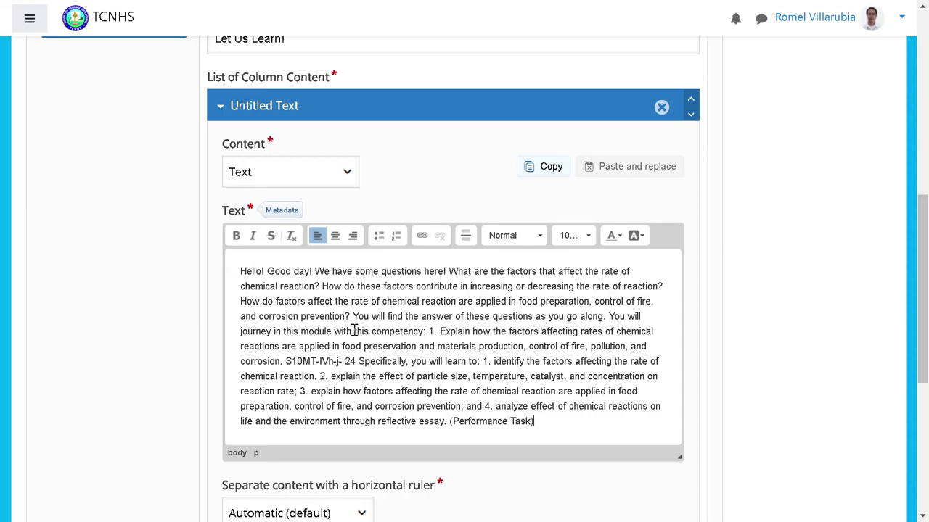
left_click(316, 273)
scroll(398, 378, "up", 1)
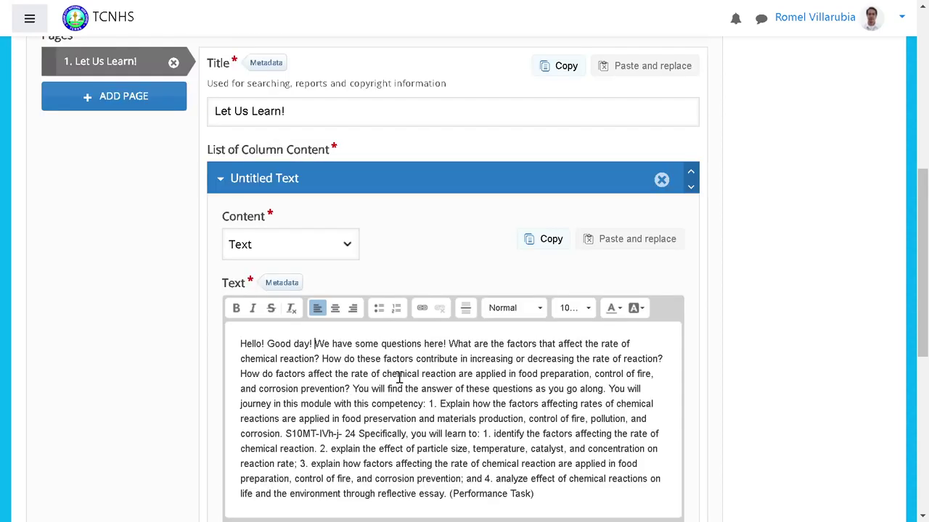
scroll(398, 377, "up", 2)
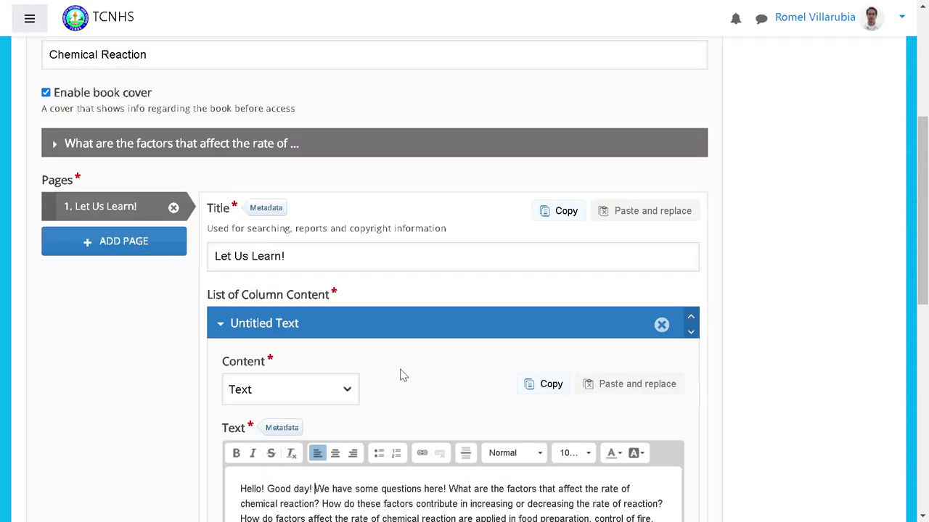
scroll(404, 375, "down", 2)
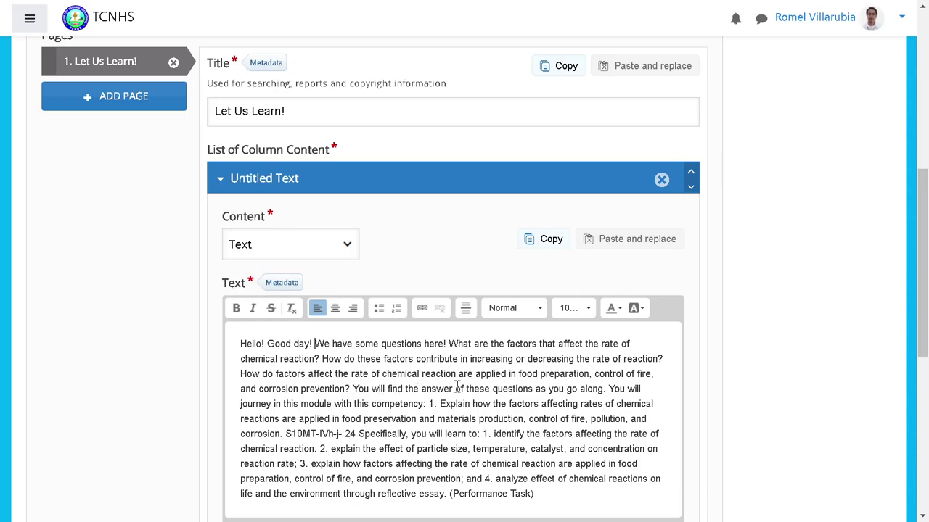
scroll(401, 367, "down", 1)
- Insert a blank paragraph before "Hello! Good day!" and another after "(Performance Task)" in the introduction text
left_click(238, 271)
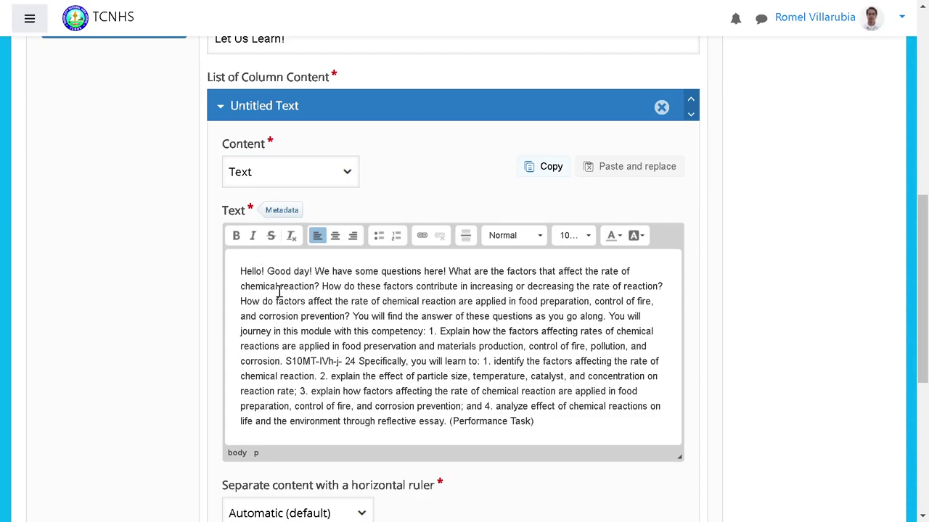
key("Return")
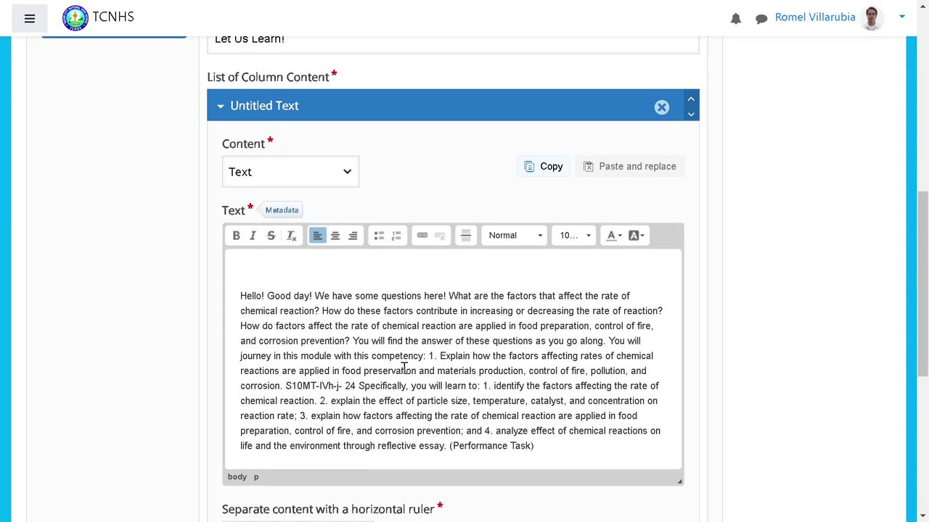
key("BackSpace")
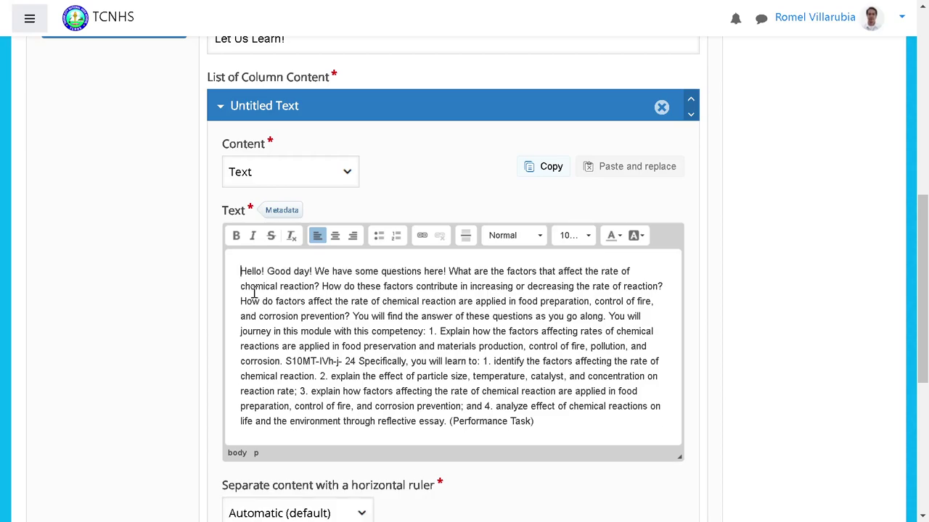
key("Return")
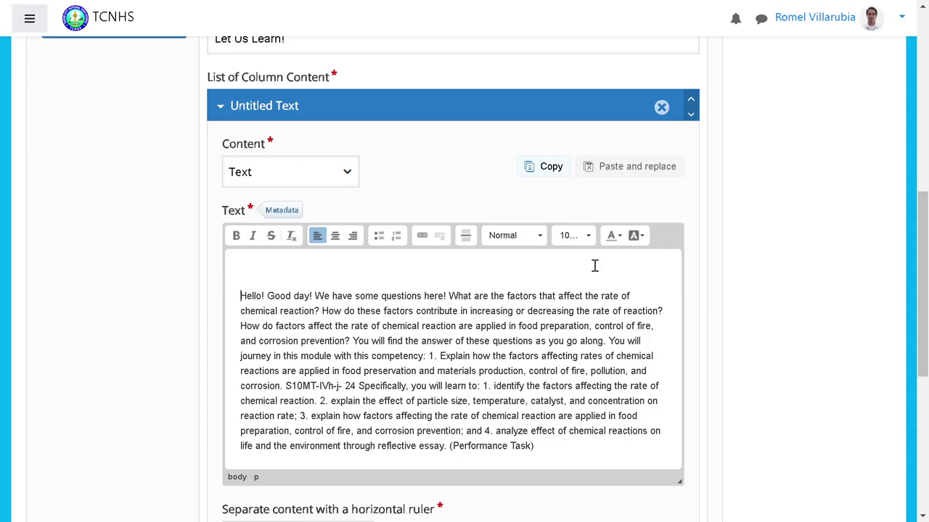
left_click(548, 454)
left_click(552, 452)
key("Return")
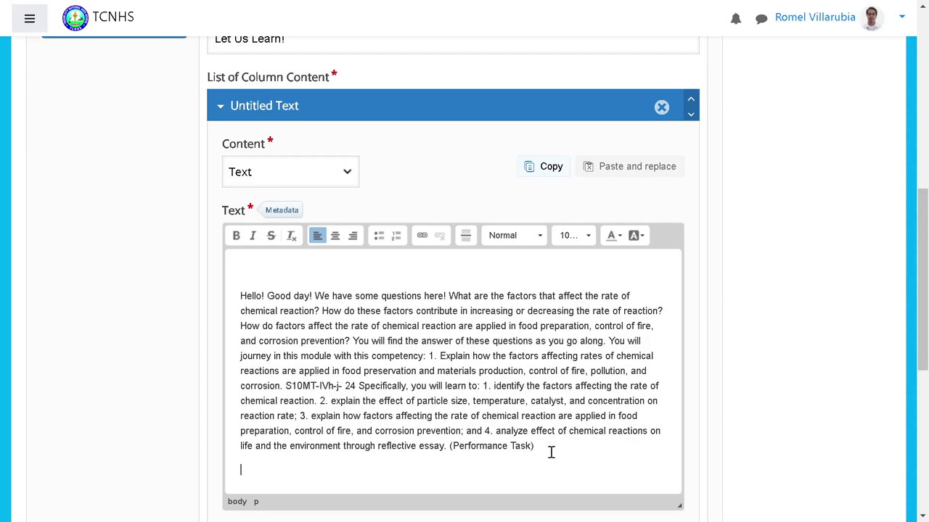
- Split "Hello! Good day!" and "We have some questions here!" into separate paragraphs of the introduction text
left_click(314, 296)
key("Return")
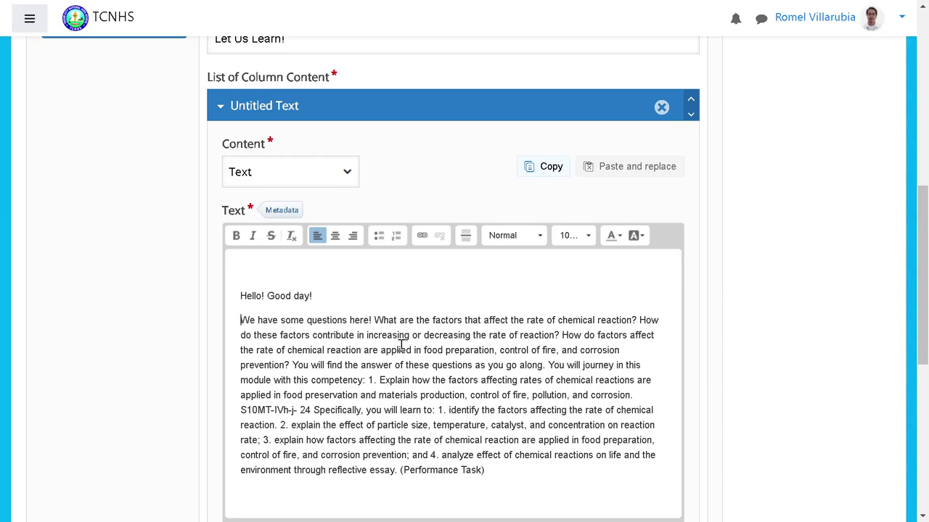
left_click(374, 319)
key("Return")
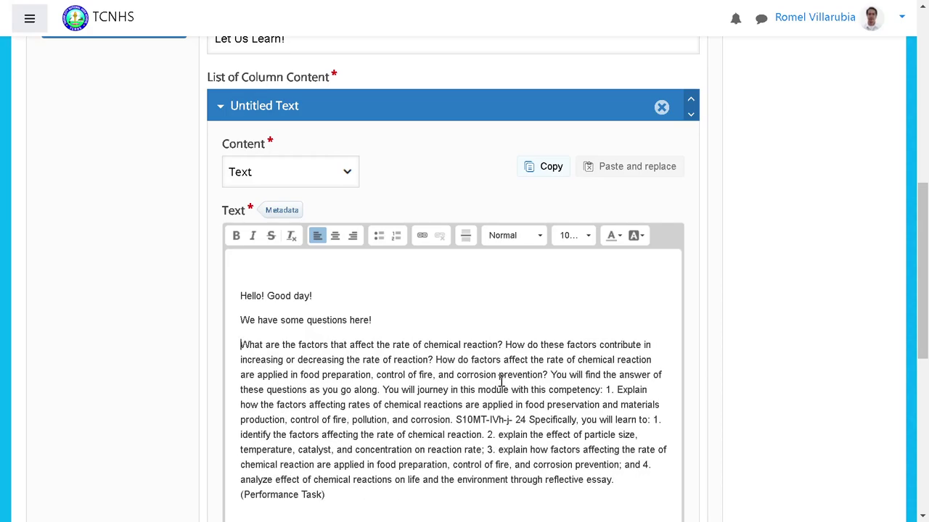
- Put each of the three questions about factors affecting reaction rate in its own paragraph, separate from "You will find the answer"
left_click(504, 346)
key("Return")
left_click(584, 369)
key("Return")
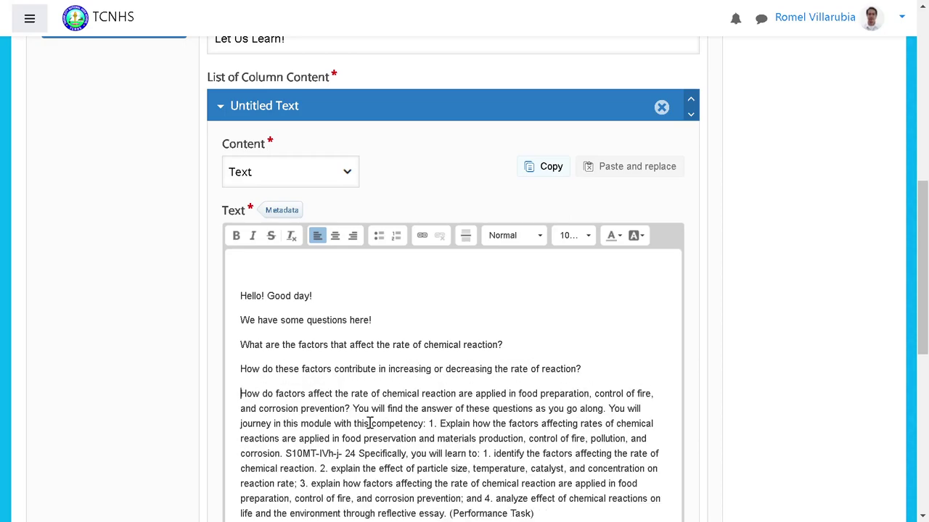
left_click(353, 410)
key("Return")
- Start new paragraphs at the competency "1. Explain how the factors" and at "Specifically, you will learn to:"
scroll(370, 412, "down", 2)
left_click(298, 302)
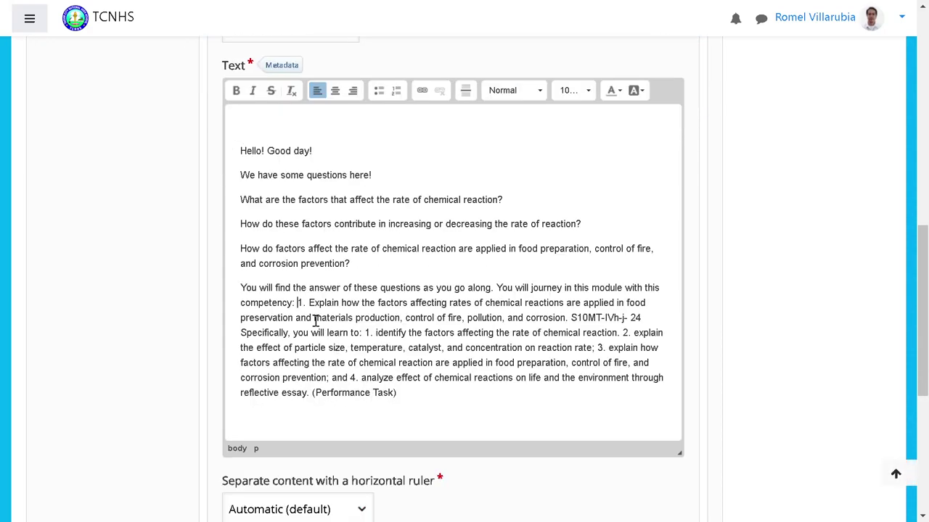
key("Return")
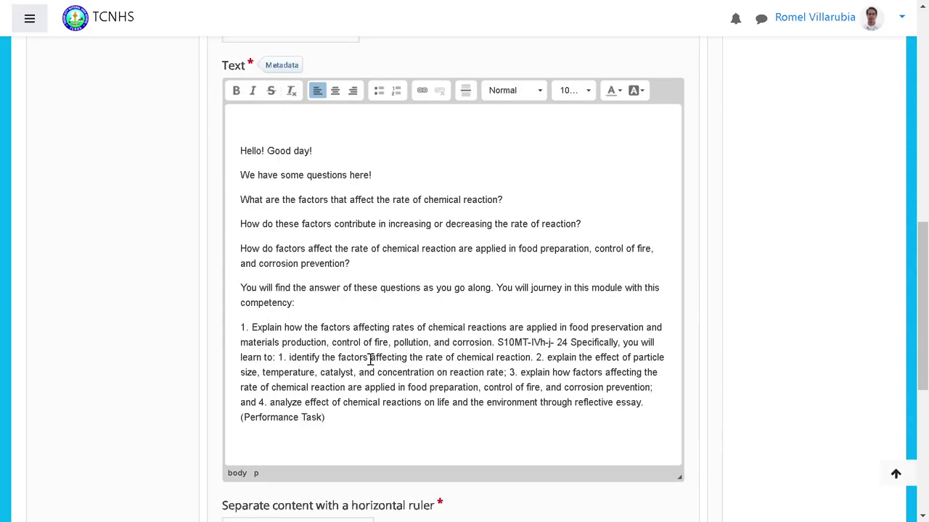
left_click(571, 343)
key("Return")
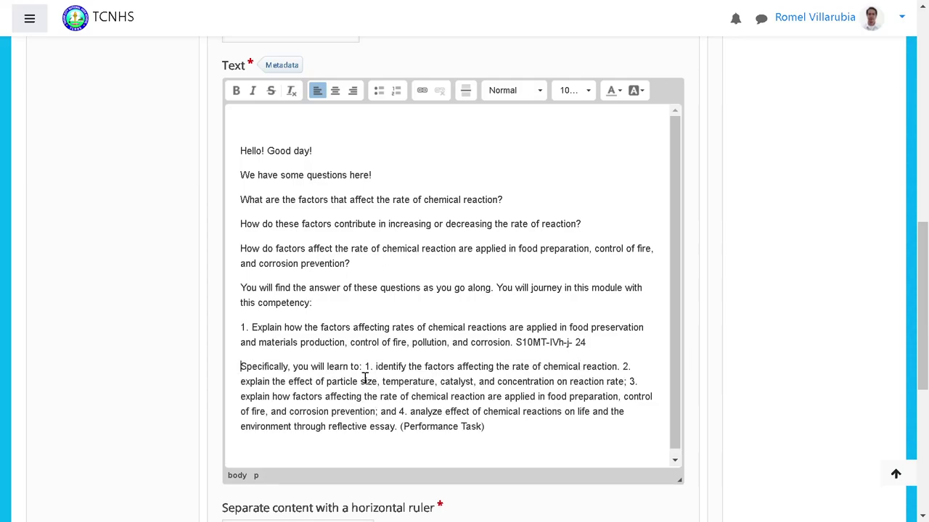
- Start a new paragraph for each of learning objectives 1, 2 and 3 after "Specifically, you will learn to:"
left_click_drag(365, 363, 384, 401)
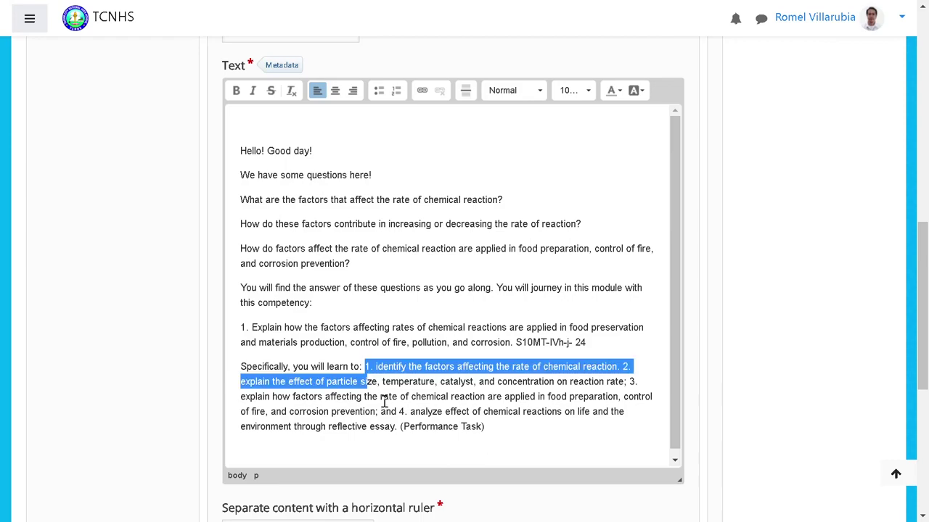
left_click(365, 368)
key("Return")
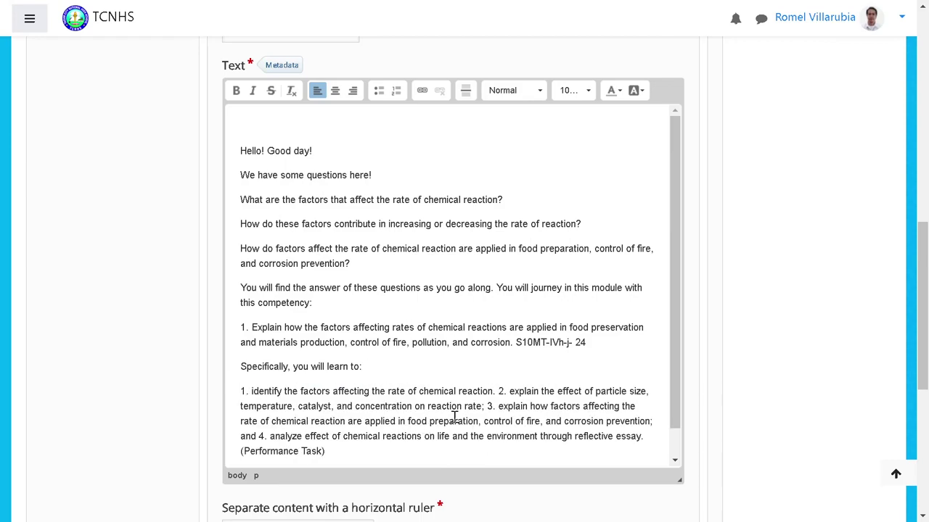
left_click(500, 392)
key("Return")
scroll(560, 420, "down", 1)
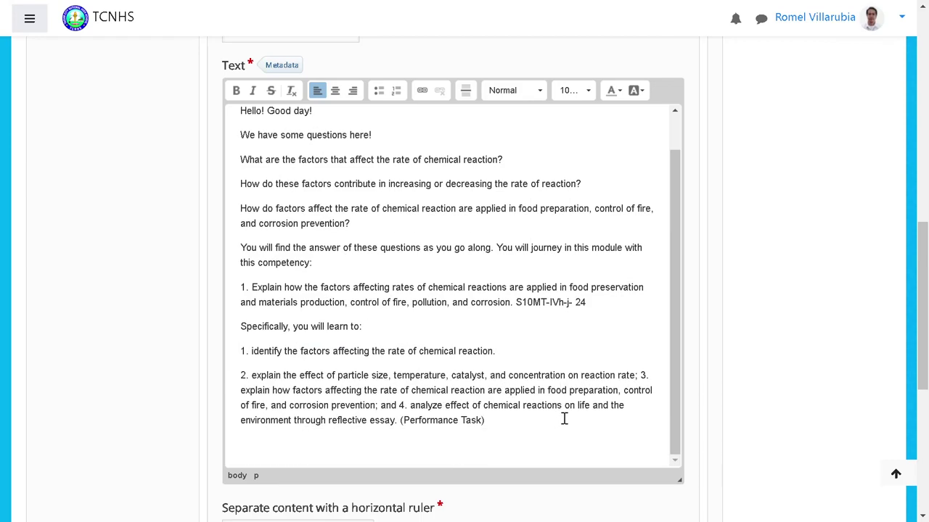
left_click(639, 376)
key("Return")
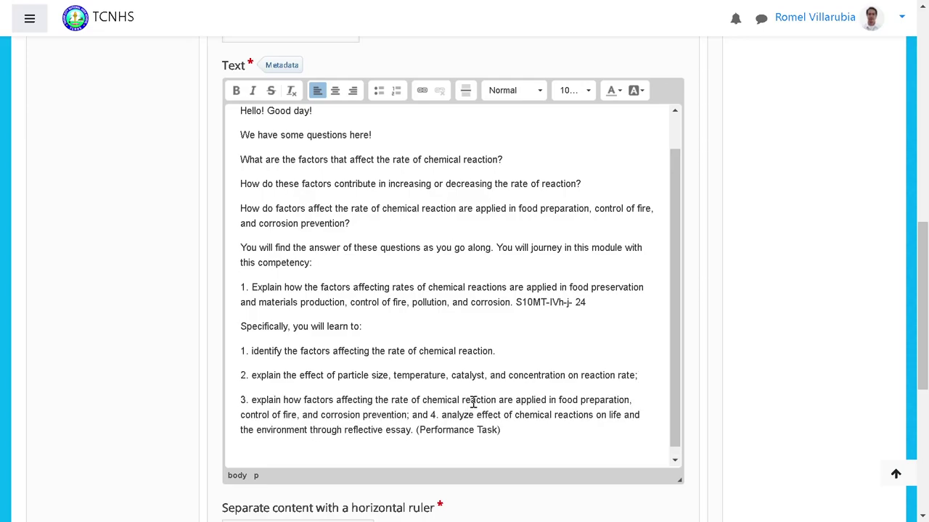
- Indent the first line of each unnumbered paragraph, from "Hello! Good day!" through "Specifically, you will learn to:", with leading spaces
scroll(516, 436, "down", 1)
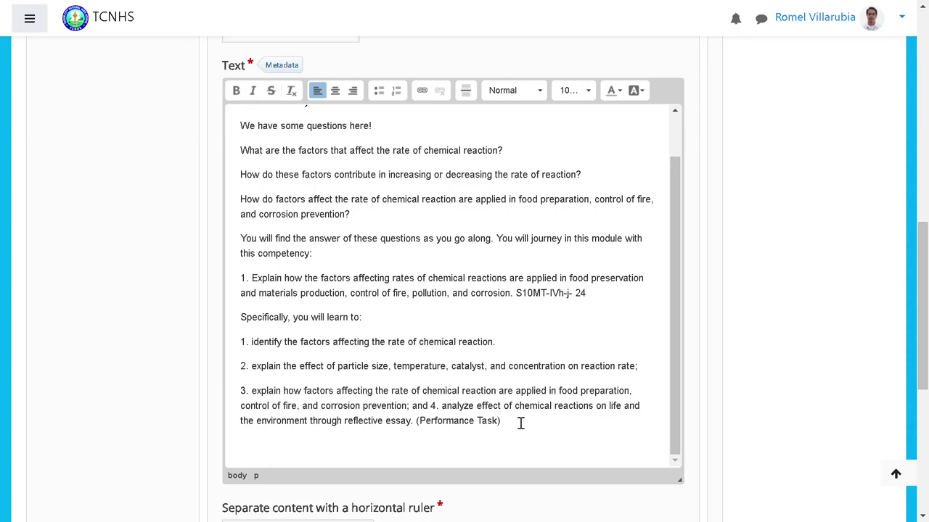
scroll(431, 381, "up", 1)
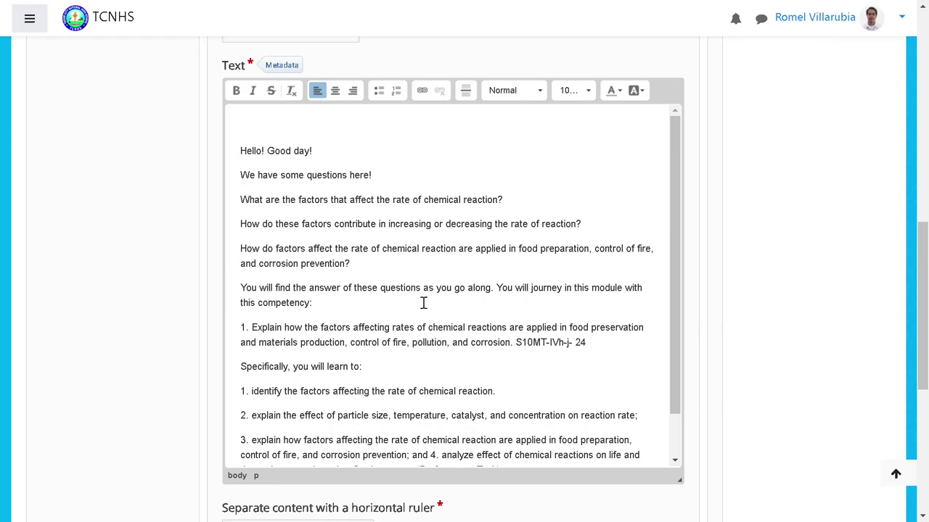
left_click(240, 183)
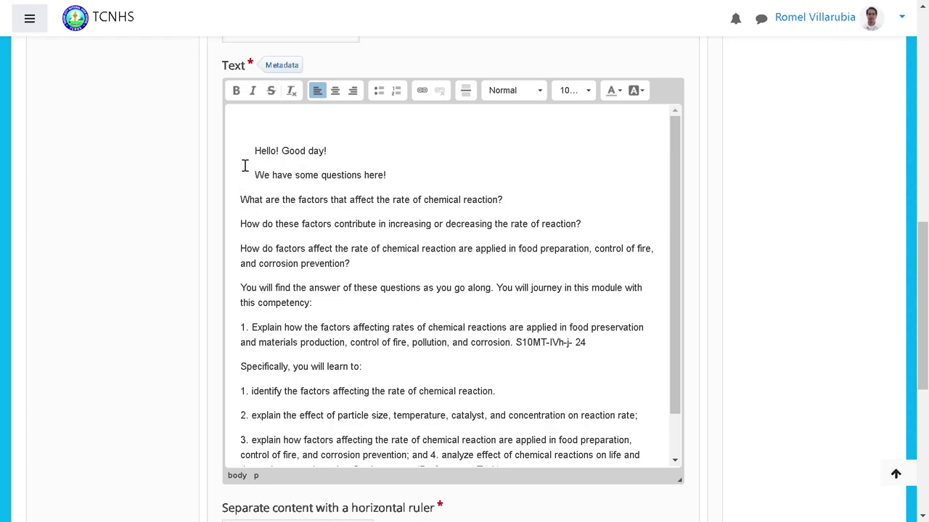
left_click(234, 208)
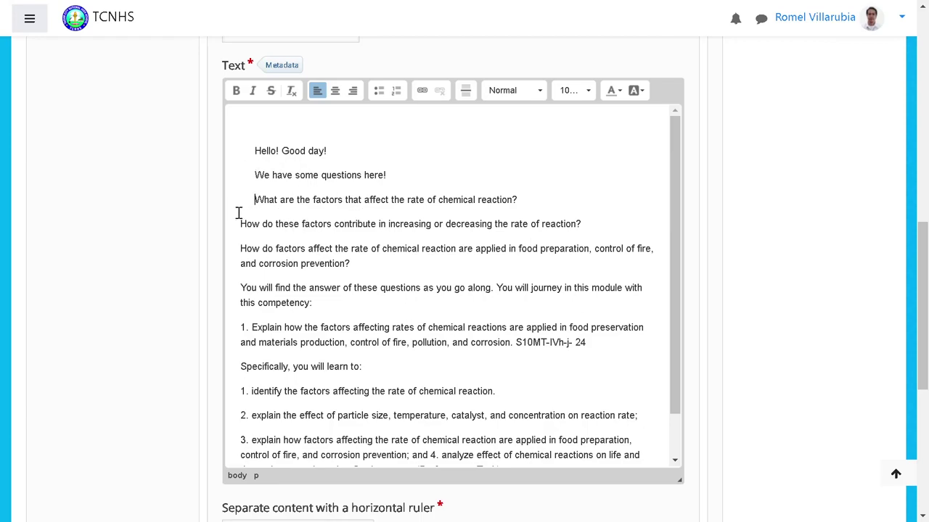
left_click(238, 223)
left_click(240, 248)
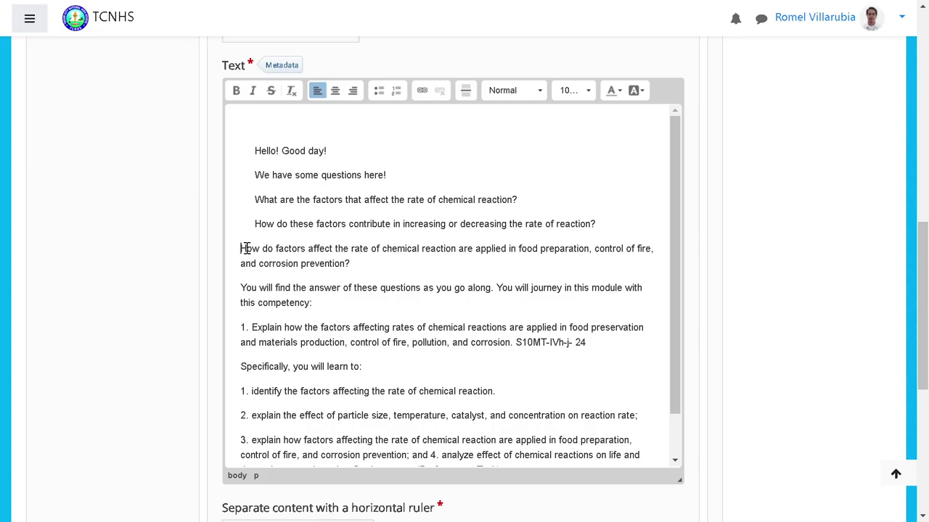
left_click(236, 289)
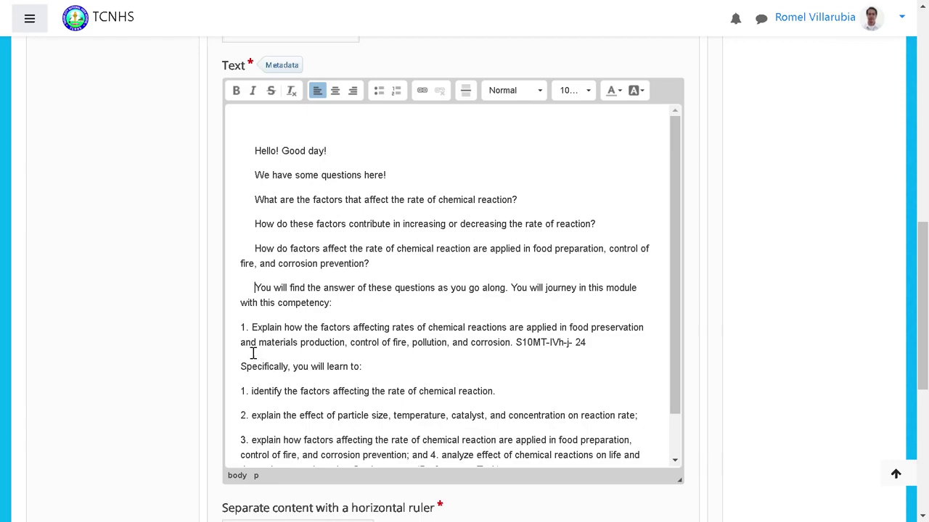
left_click(236, 325)
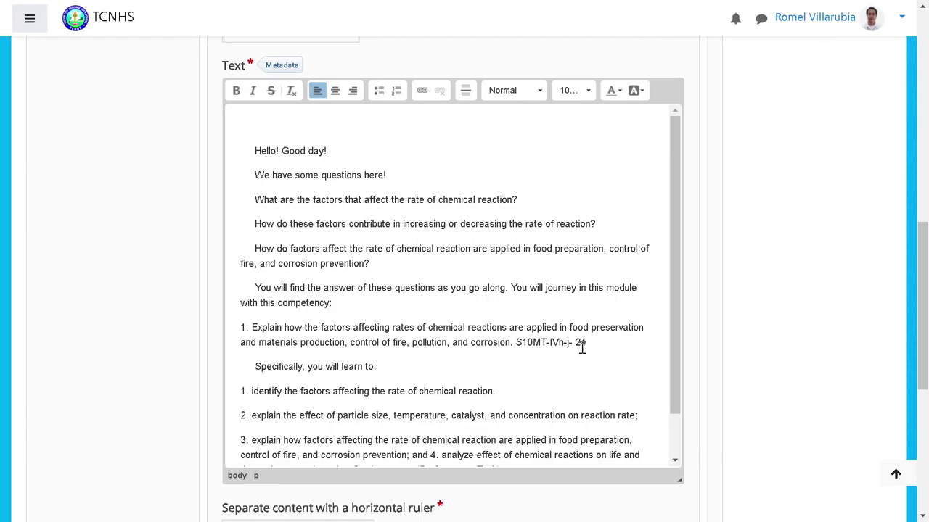
- Bold the competency code "S10MT-IVh-j- 24" and replace "module" with "LMS" in the sentence introducing the competency
left_click_drag(586, 343, 516, 343)
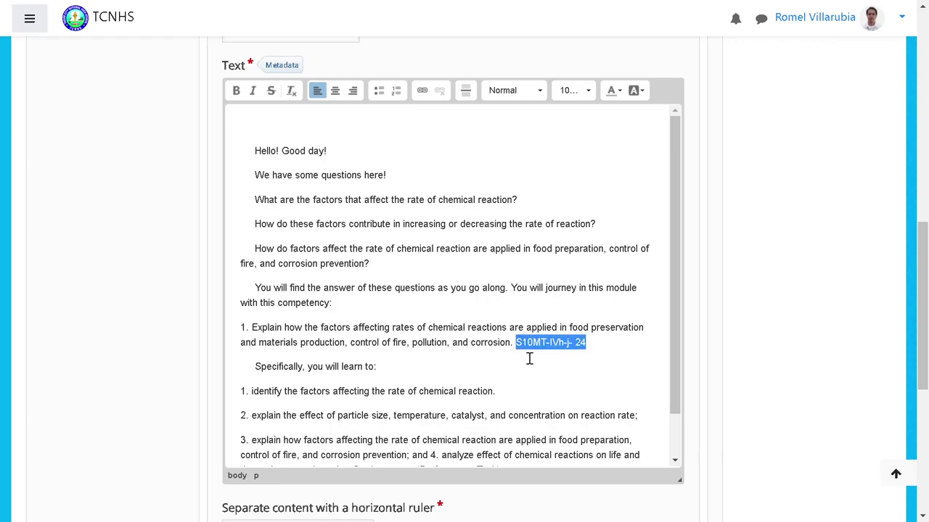
key("ctrl+b")
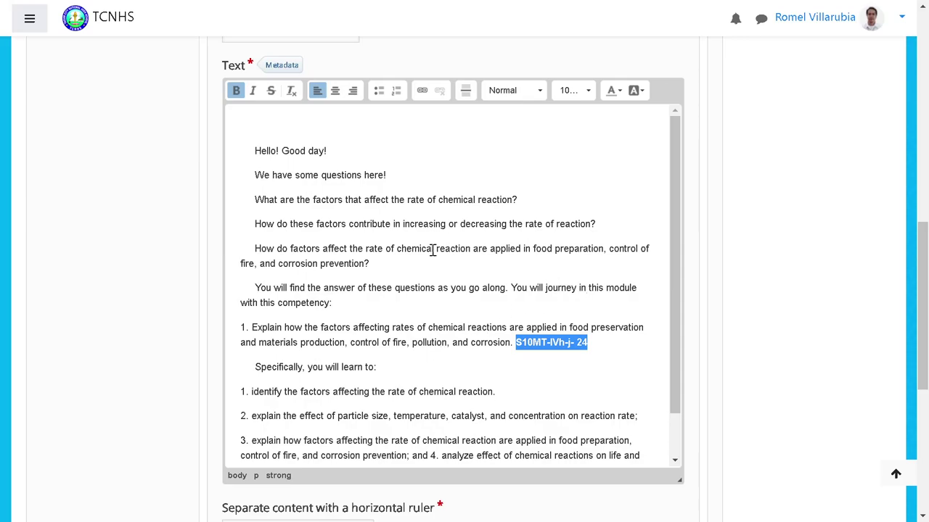
left_click_drag(608, 290, 640, 290)
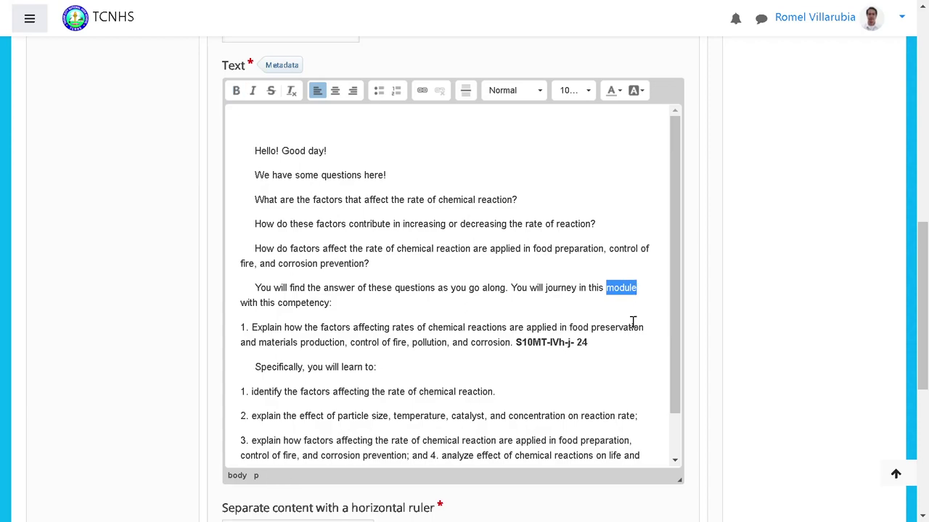
type("LMS")
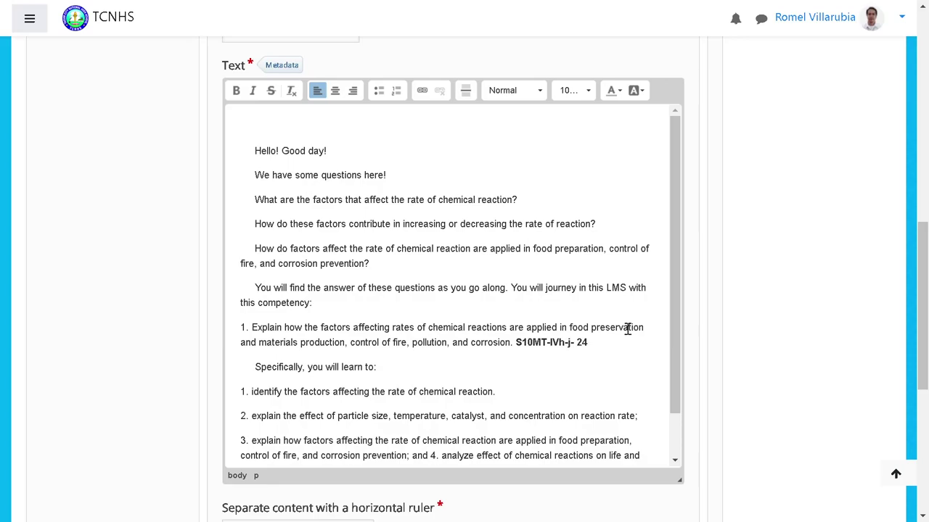
- Start a new paragraph at learning objective "4. analyze effect of chemical reactions"
scroll(432, 367, "down", 2)
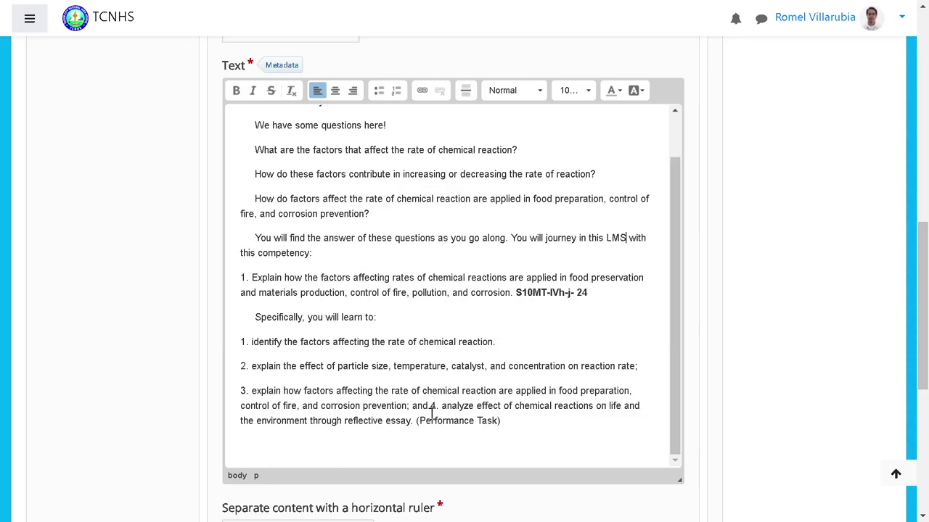
left_click_drag(431, 406, 435, 420)
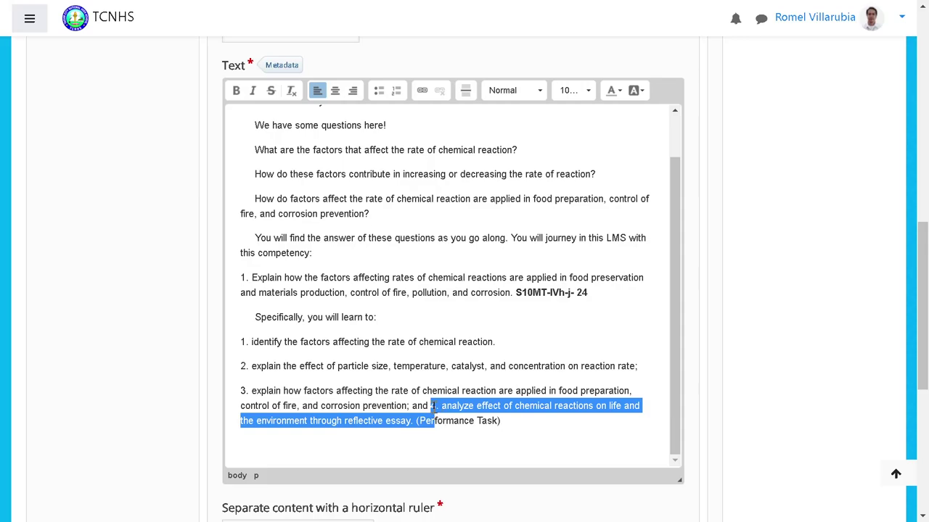
left_click(431, 407)
key("Return")
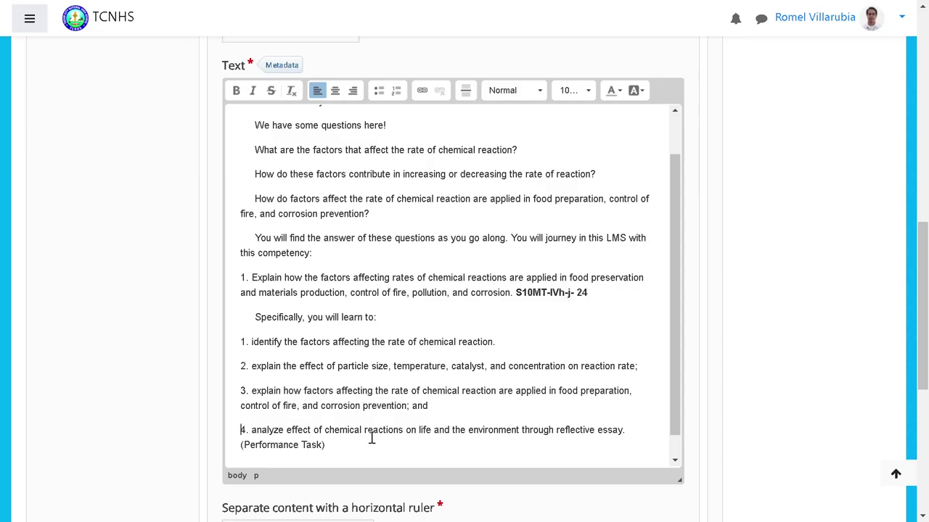
- Review the paragraph layout of the whole introduction text, from the greeting through the fourth learning objective
scroll(372, 435, "down", 1)
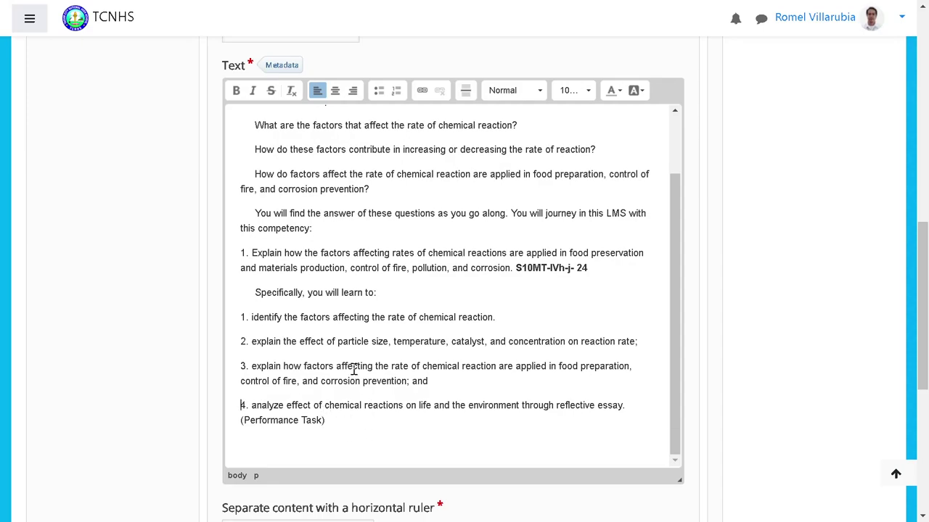
scroll(353, 367, "up", 3)
scroll(354, 368, "down", 3)
scroll(382, 390, "up", 3)
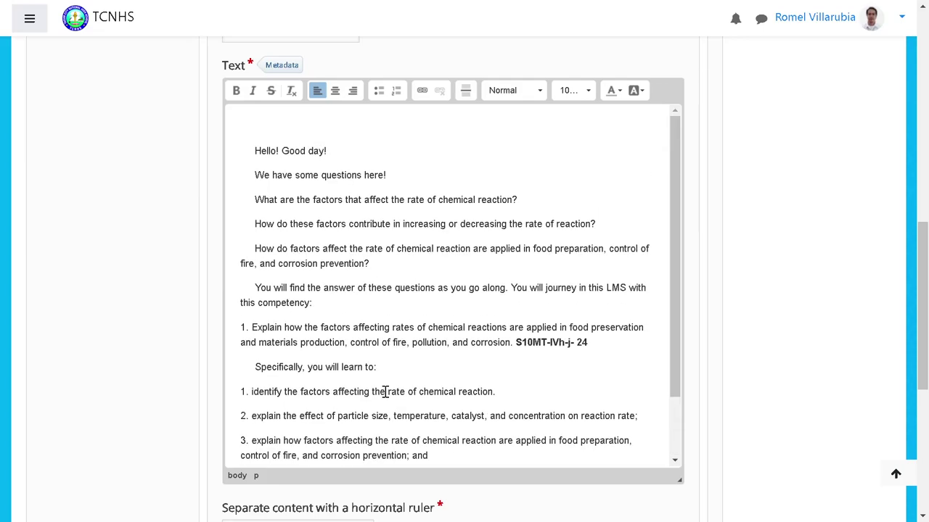
scroll(386, 392, "down", 2)
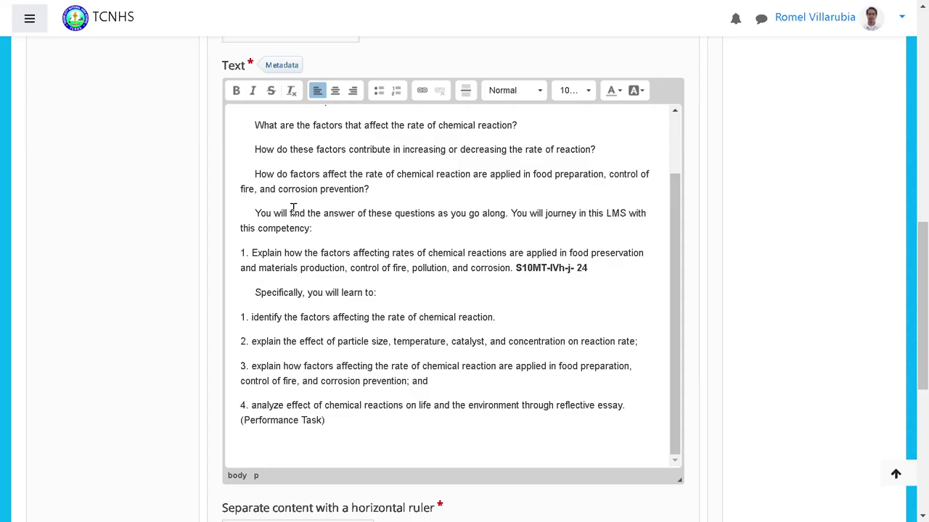
scroll(385, 261, "up", 2)
scroll(386, 263, "down", 2)
scroll(405, 316, "down", 5)
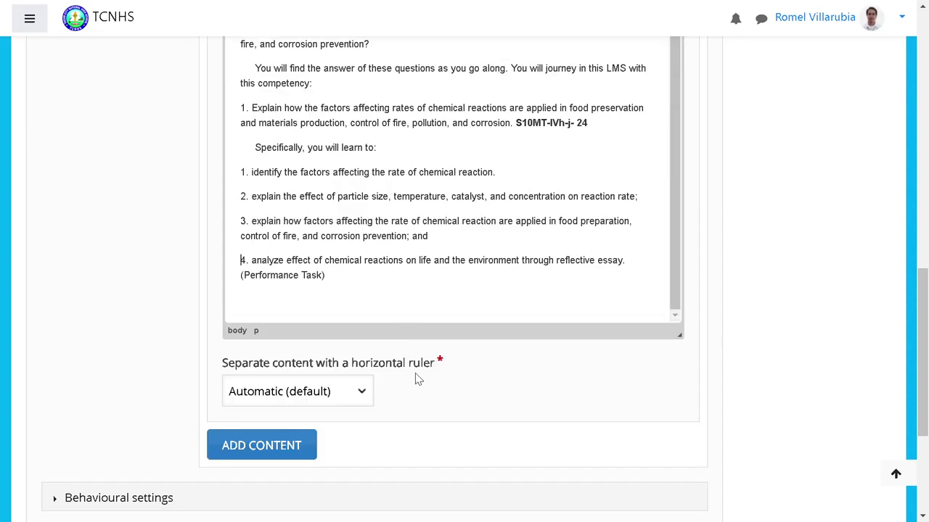
scroll(419, 374, "up", 3)
scroll(419, 373, "up", 4)
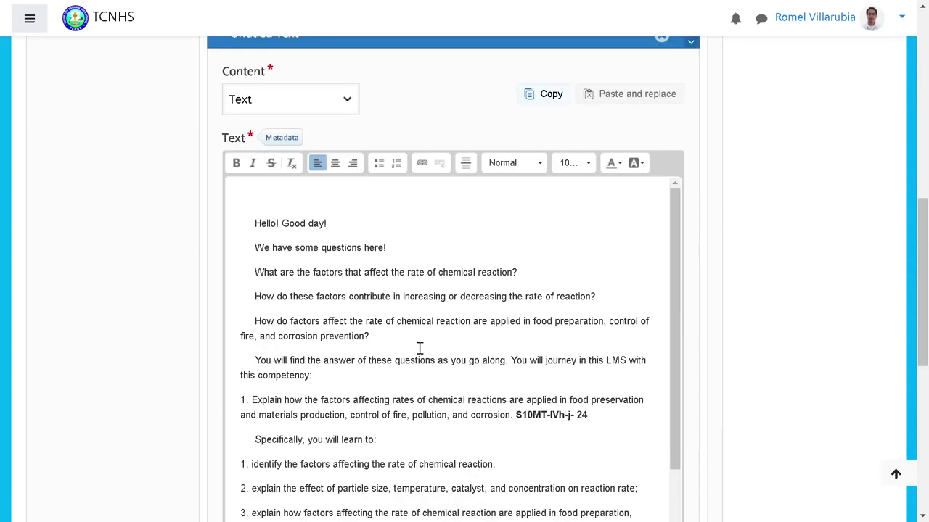
scroll(418, 349, "down", 2)
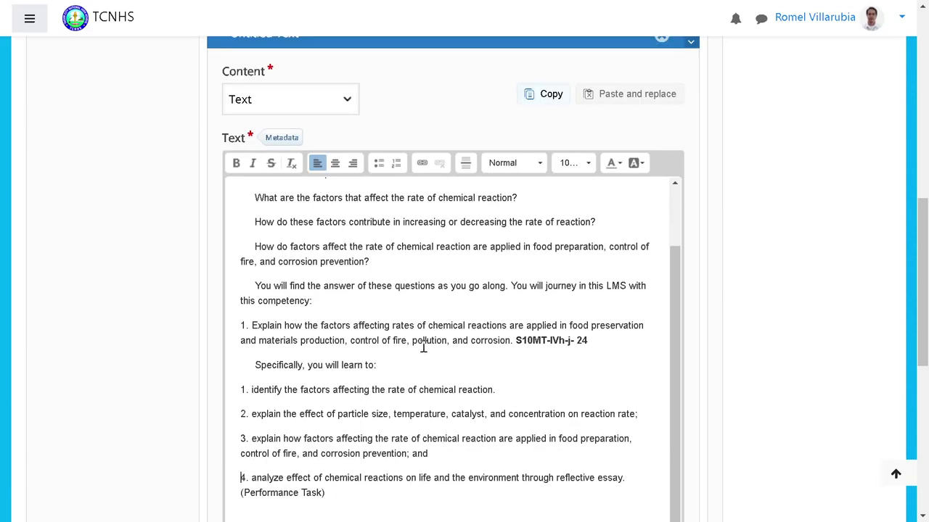
scroll(438, 331, "up", 2)
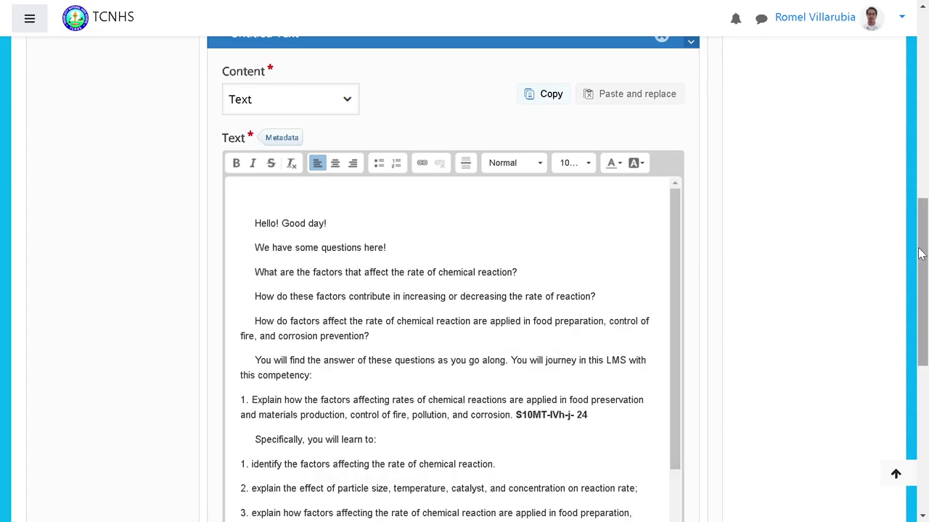
- Save the Interactive Book and look over its cover page
left_click_drag(920, 252, 920, 382)
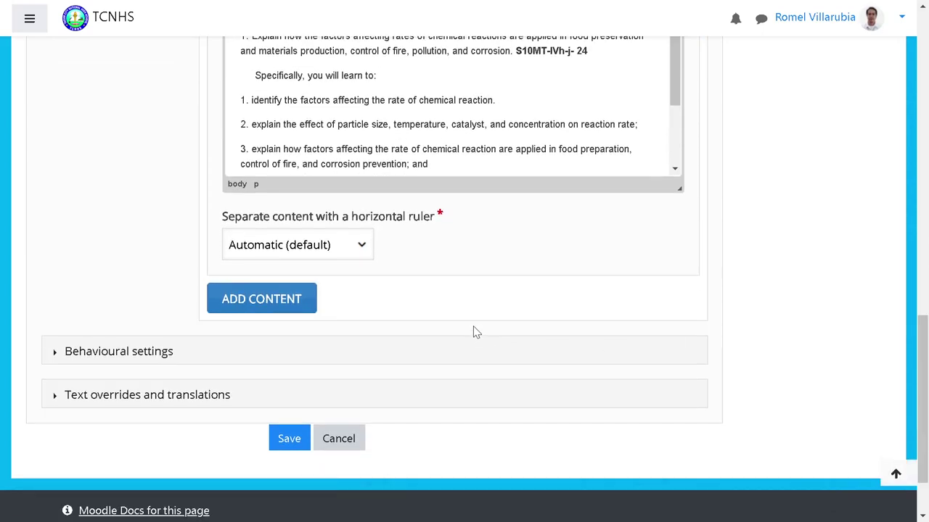
left_click(291, 438)
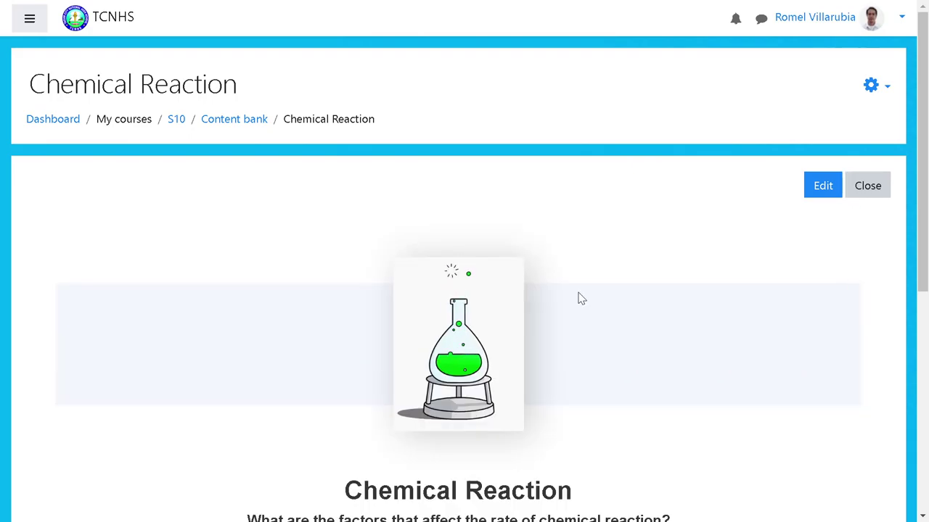
scroll(581, 299, "down", 1)
scroll(580, 299, "down", 1)
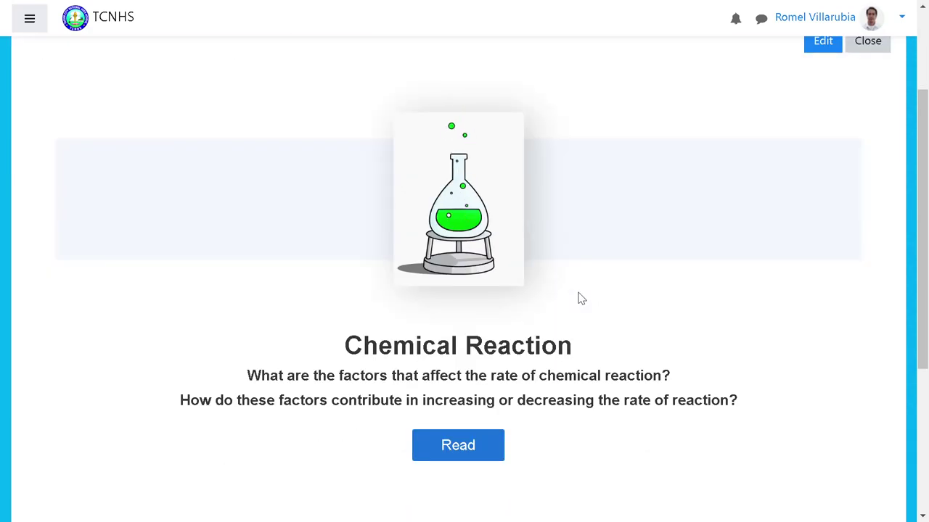
scroll(579, 297, "down", 2)
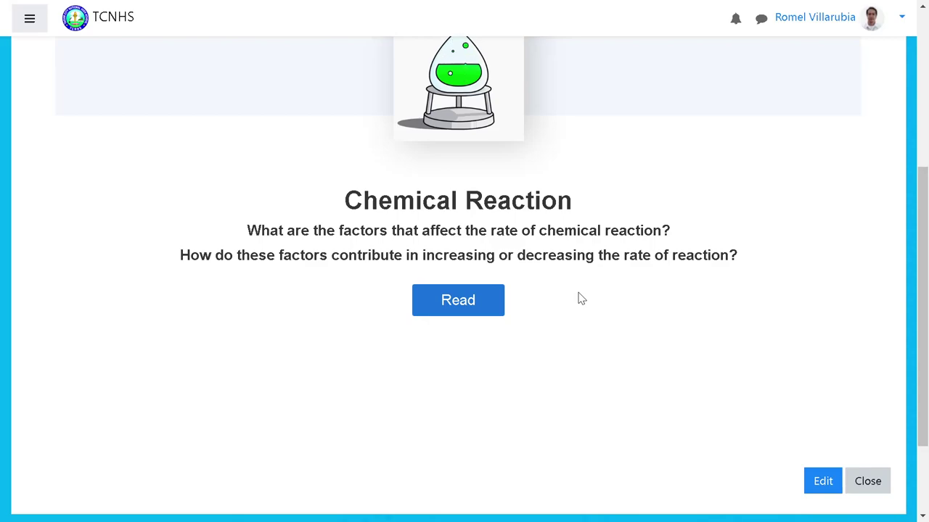
- Open the book from its cover and read through the whole "Let Us Learn!" page down to the fourth objective
scroll(580, 297, "up", 2)
scroll(602, 292, "down", 2)
scroll(664, 280, "up", 2)
scroll(664, 280, "down", 1)
scroll(663, 281, "up", 1)
scroll(664, 280, "down", 1)
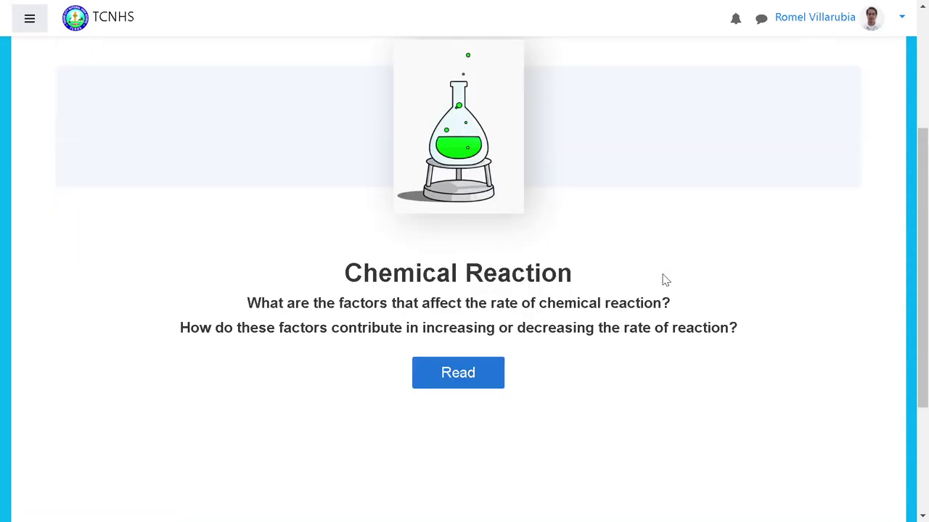
left_click(469, 383)
scroll(591, 332, "down", 2)
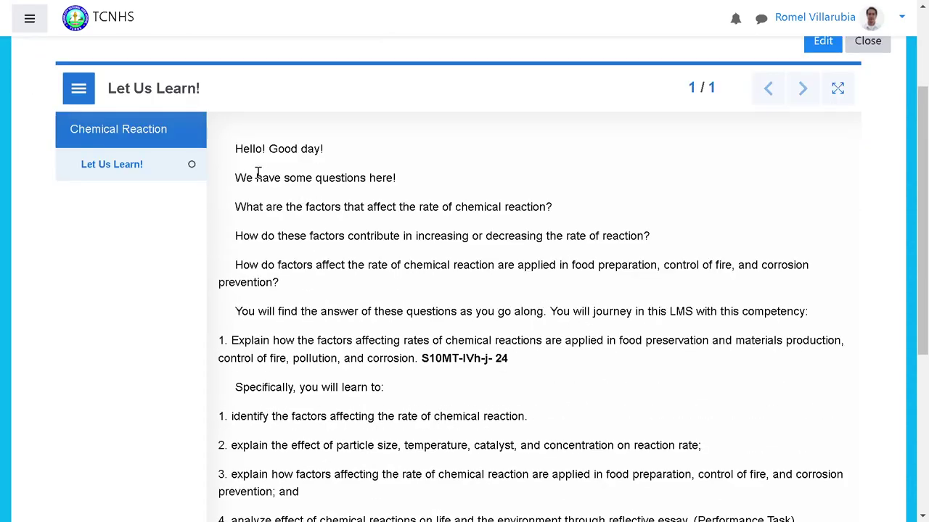
scroll(452, 296, "down", 2)
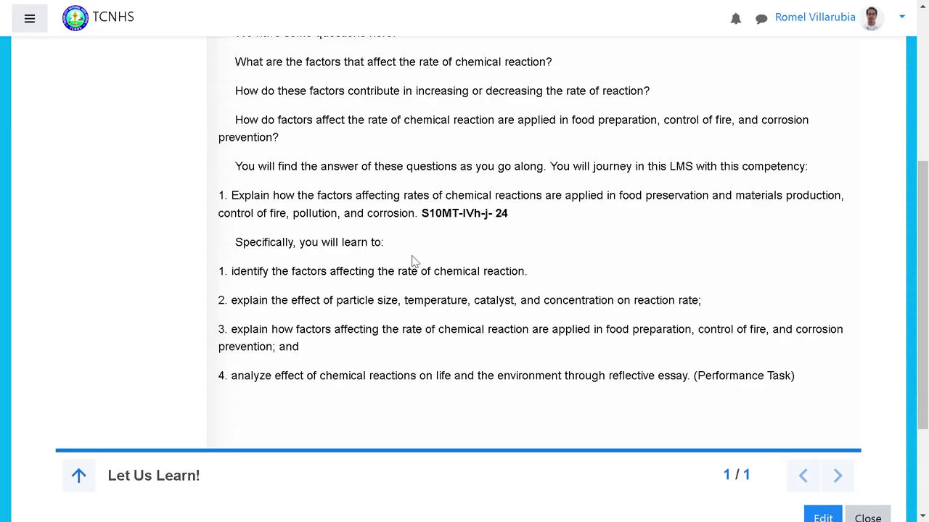
scroll(414, 263, "up", 2)
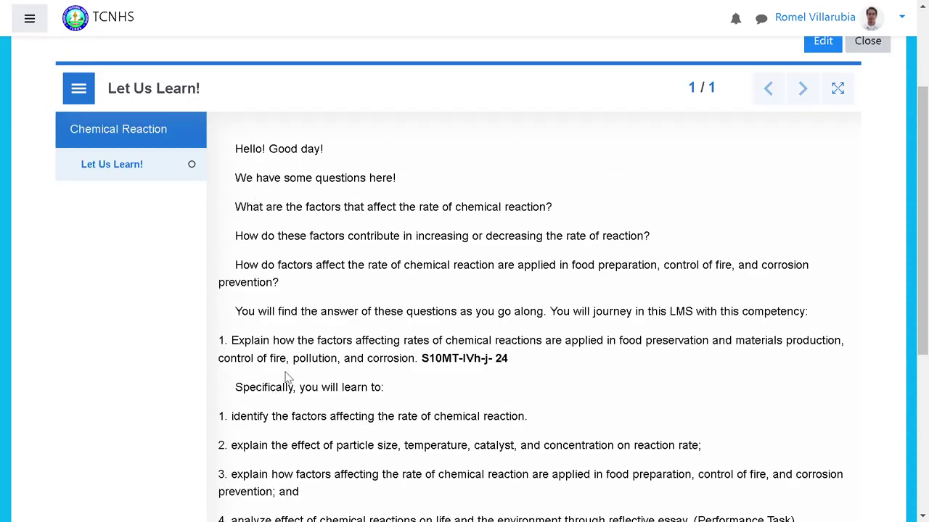
scroll(288, 373, "down", 2)
scroll(287, 370, "up", 2)
scroll(286, 375, "down", 3)
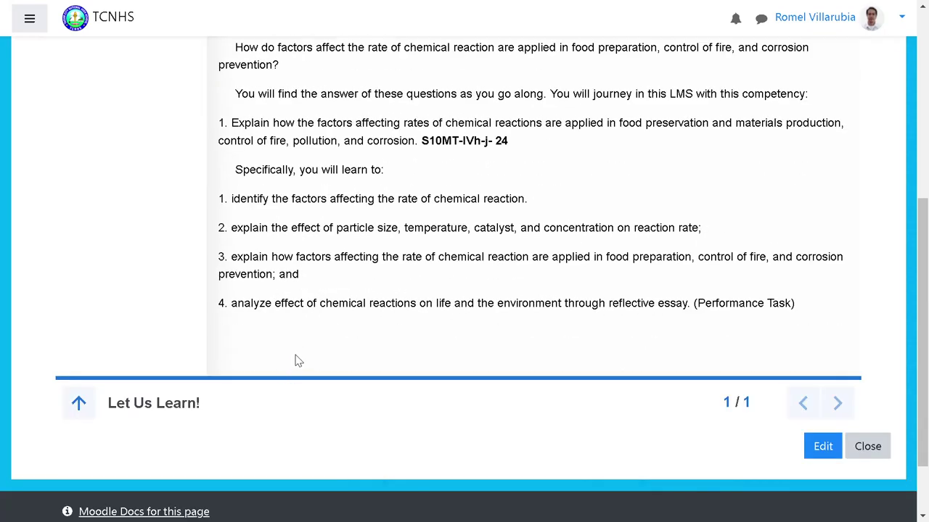
scroll(297, 360, "up", 3)
- Check how the greeting line "Hello! Good day!" is indented on the "Let Us Learn!" page
left_click_drag(234, 148, 344, 151)
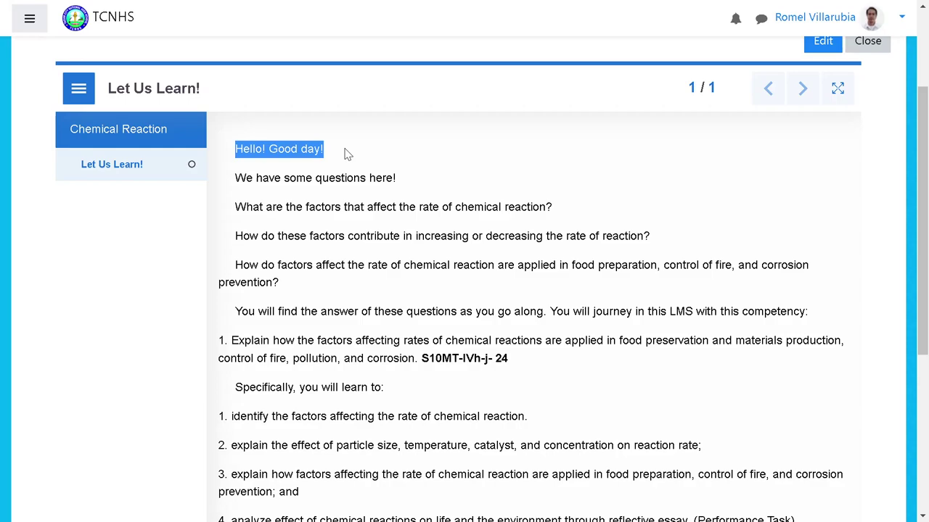
left_click(239, 127)
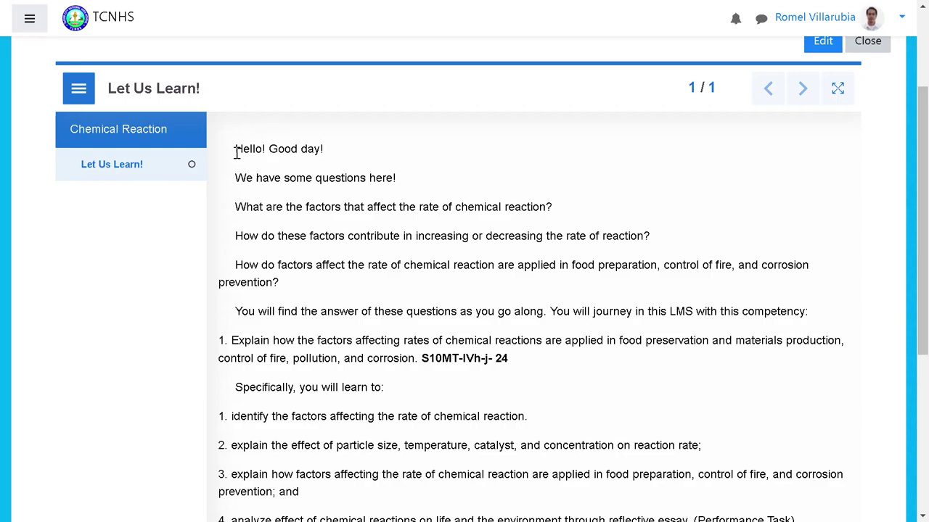
left_click_drag(233, 151, 346, 161)
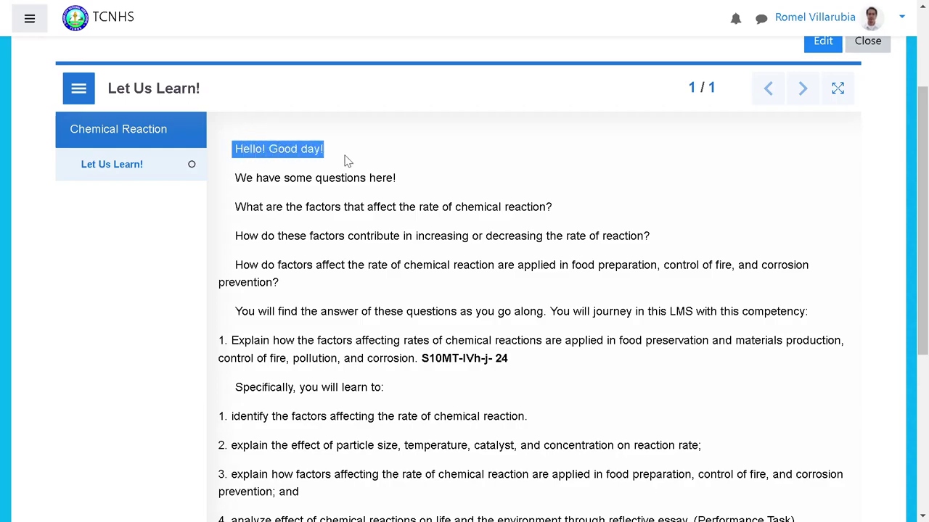
left_click(241, 129)
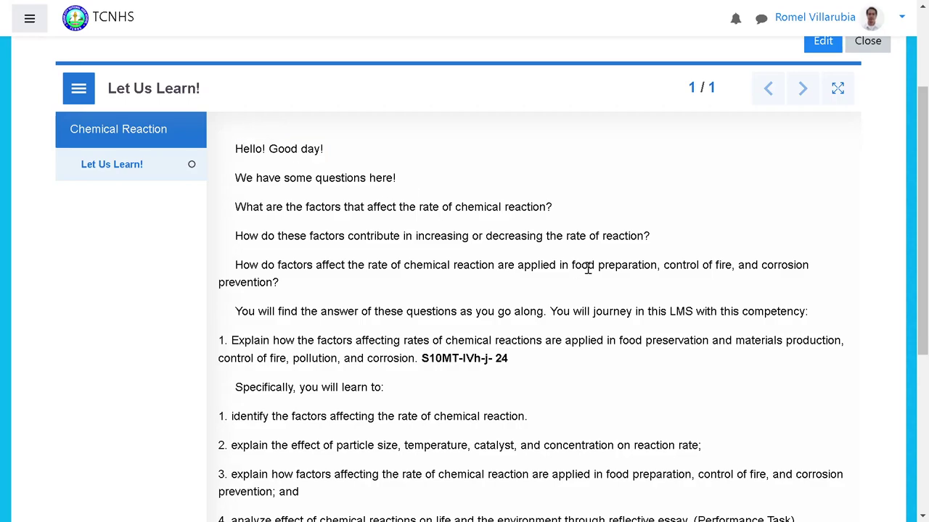
- Reopen the Chemical Reaction book for editing and look over the content of its "Let Us Learn!" page
scroll(563, 293, "up", 2)
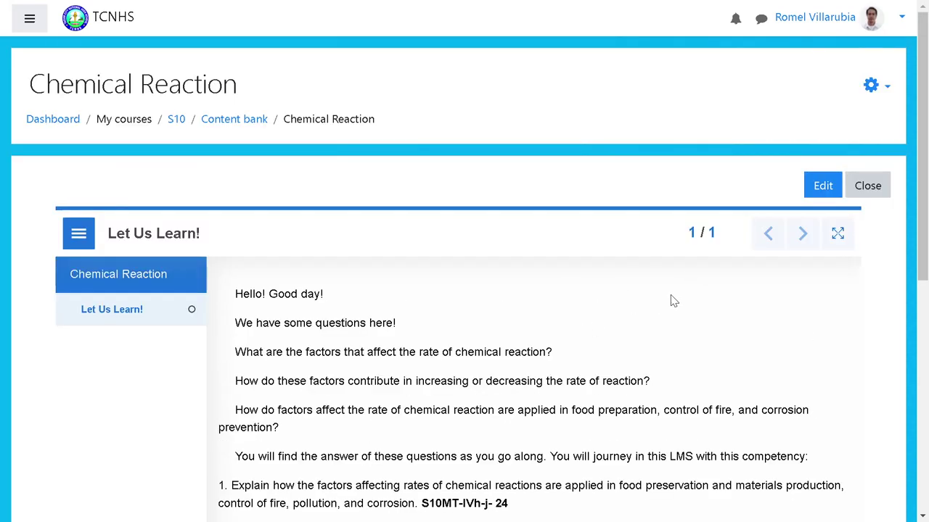
left_click(820, 186)
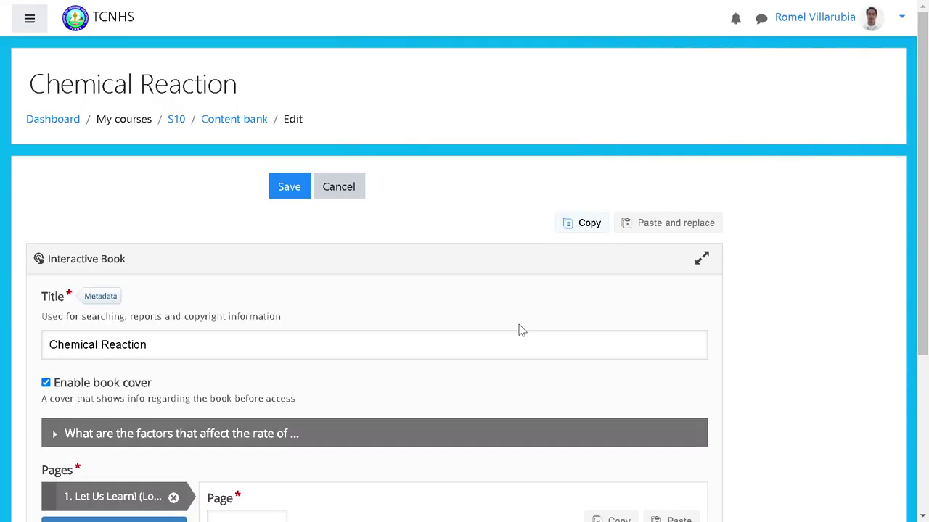
scroll(366, 347, "down", 7)
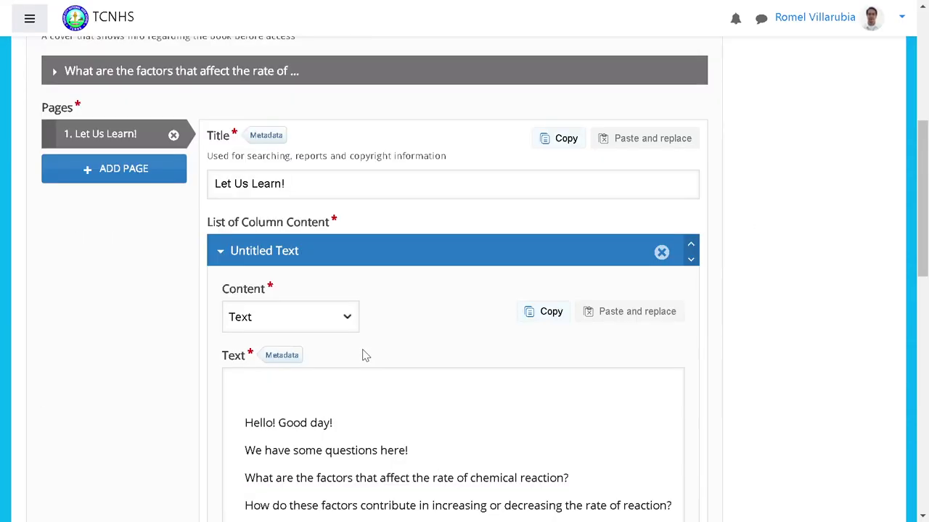
scroll(375, 307, "up", 2)
scroll(148, 298, "up", 1)
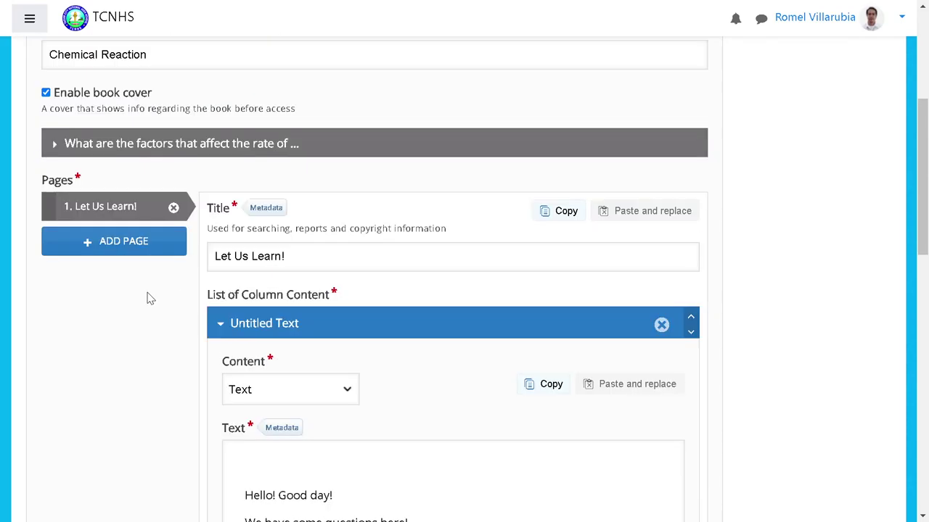
scroll(128, 346, "down", 7)
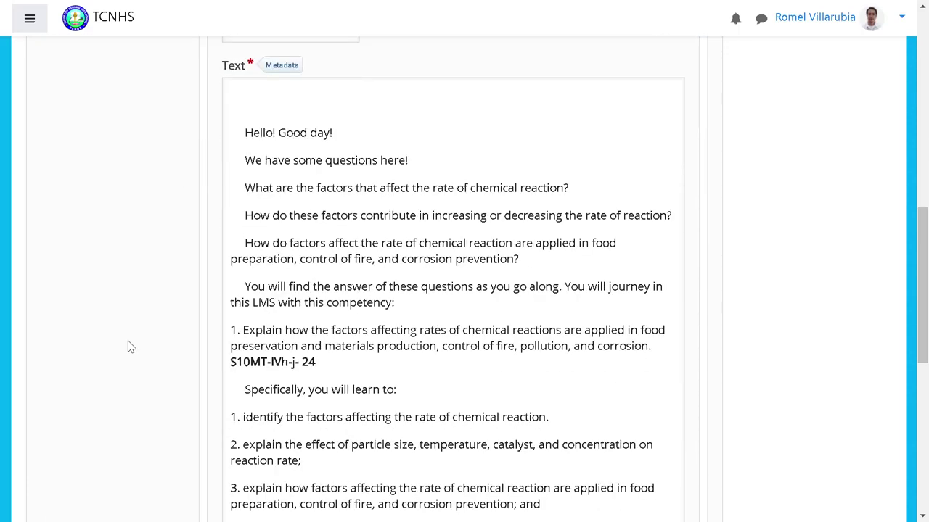
scroll(133, 339, "up", 3)
scroll(133, 340, "up", 3)
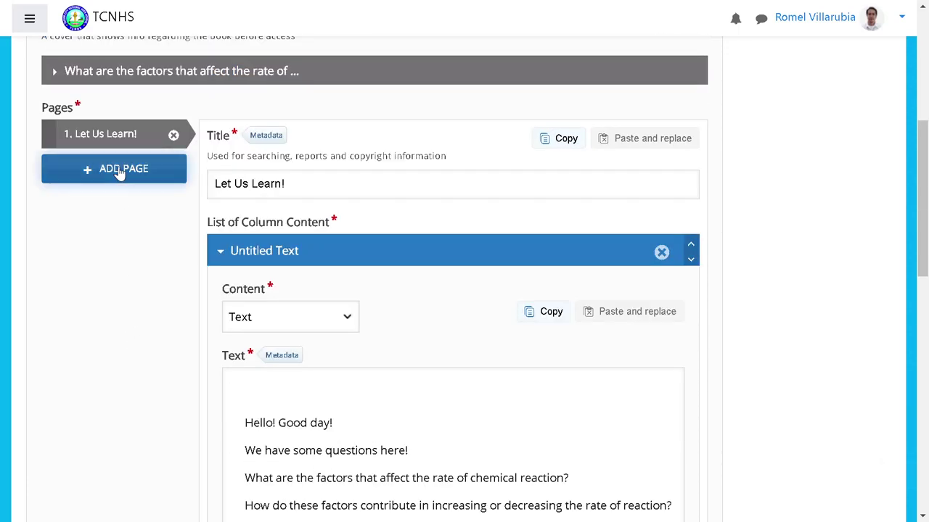
- Add a second page to the book and title it "Let Us Try!"
left_click(121, 172)
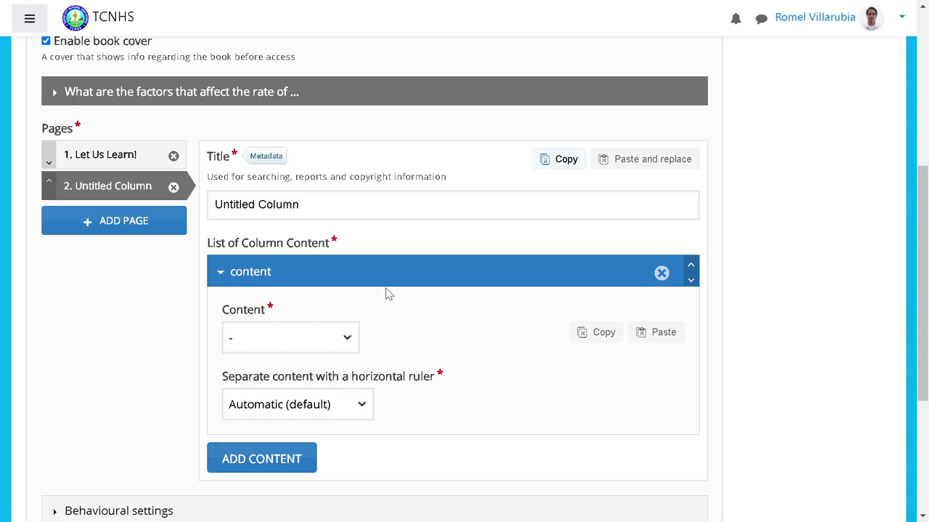
left_click_drag(311, 204, 197, 210)
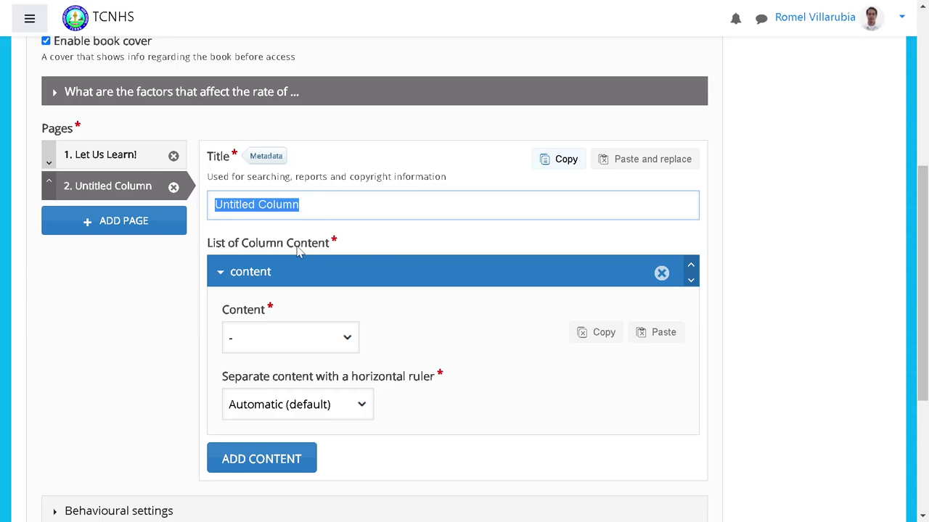
type("Let Us Try!")
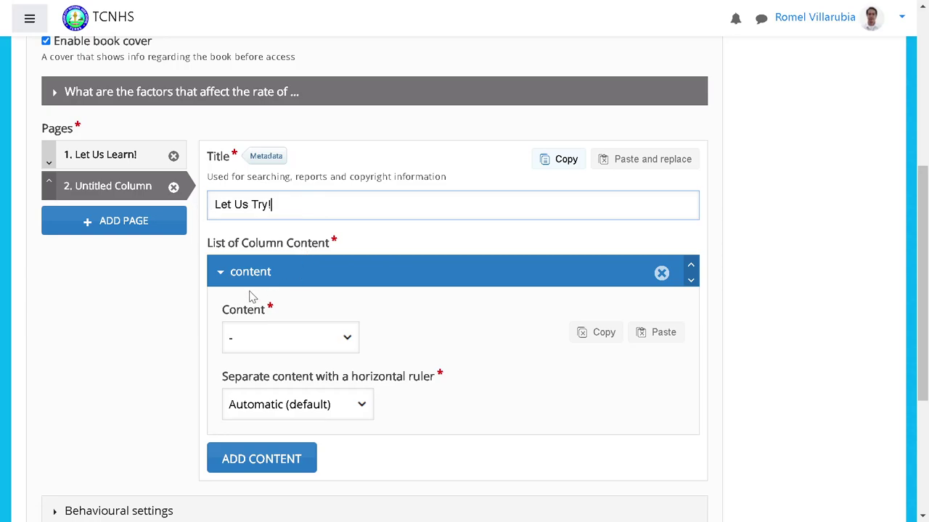
left_click(120, 322)
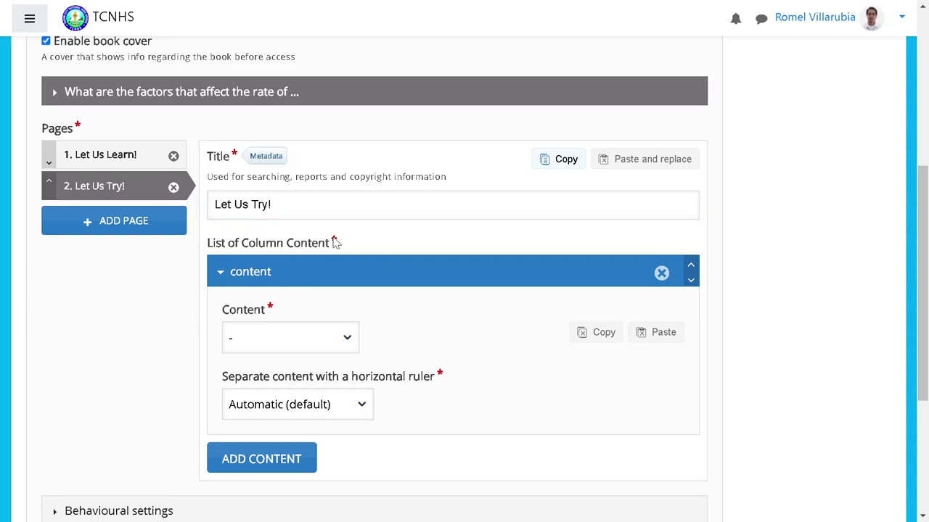
- Set the content type of the "Let Us Try!" page to Question Set and look through its first settings
left_click(304, 341)
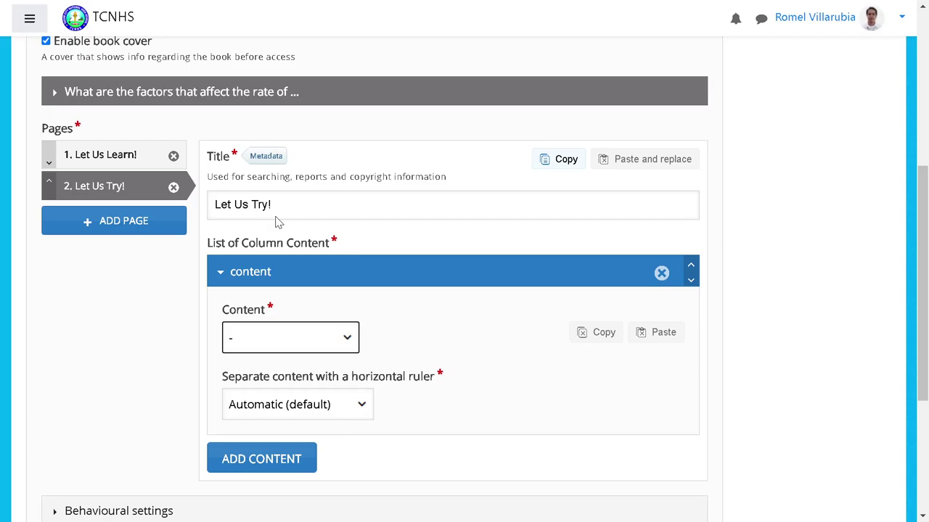
left_click(224, 356)
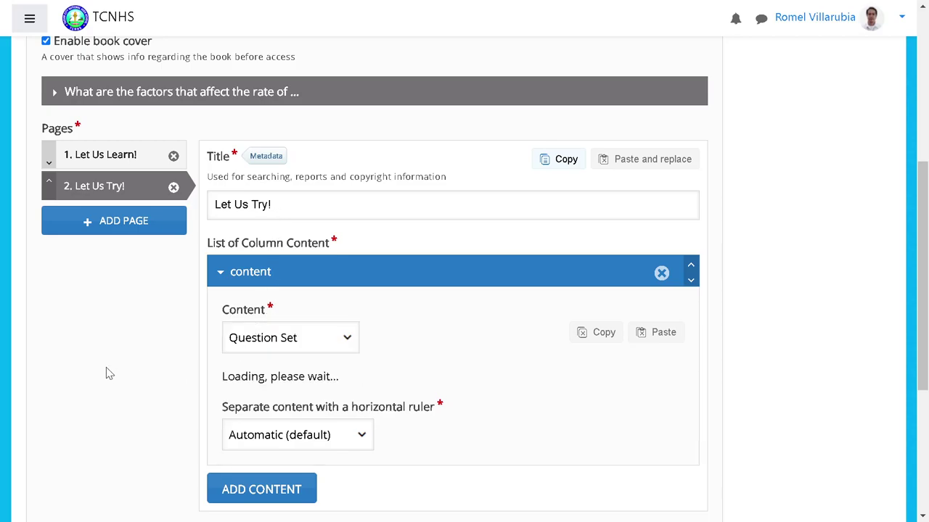
scroll(121, 357, "down", 3)
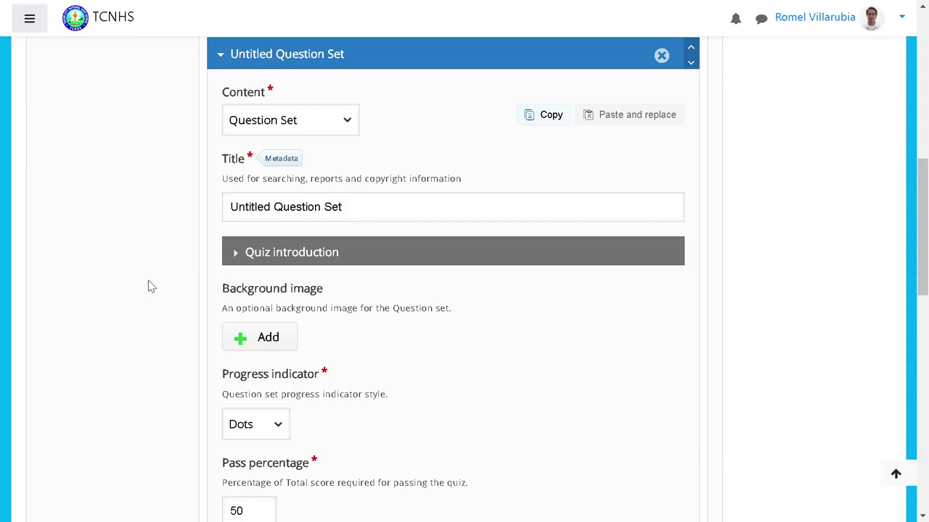
scroll(149, 284, "up", 2)
scroll(149, 284, "down", 2)
scroll(153, 285, "up", 1)
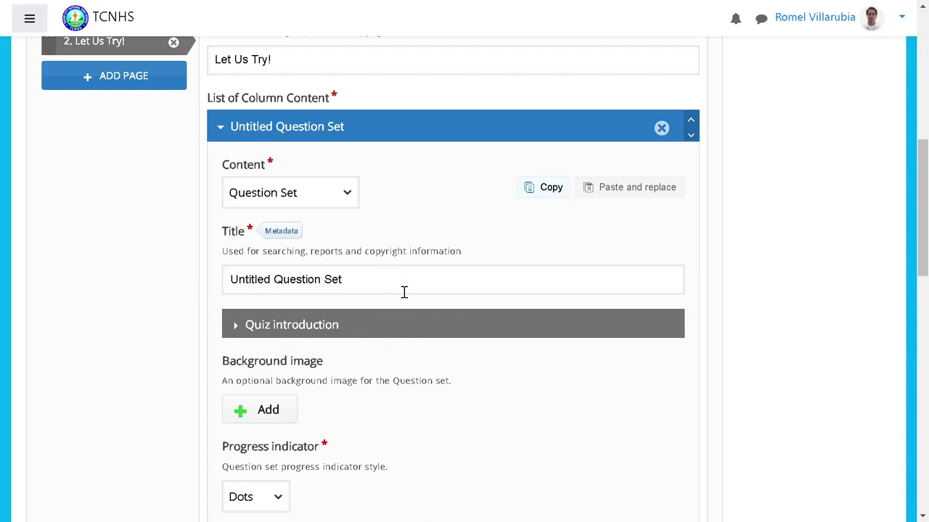
scroll(452, 282, "down", 1)
scroll(447, 286, "up", 1)
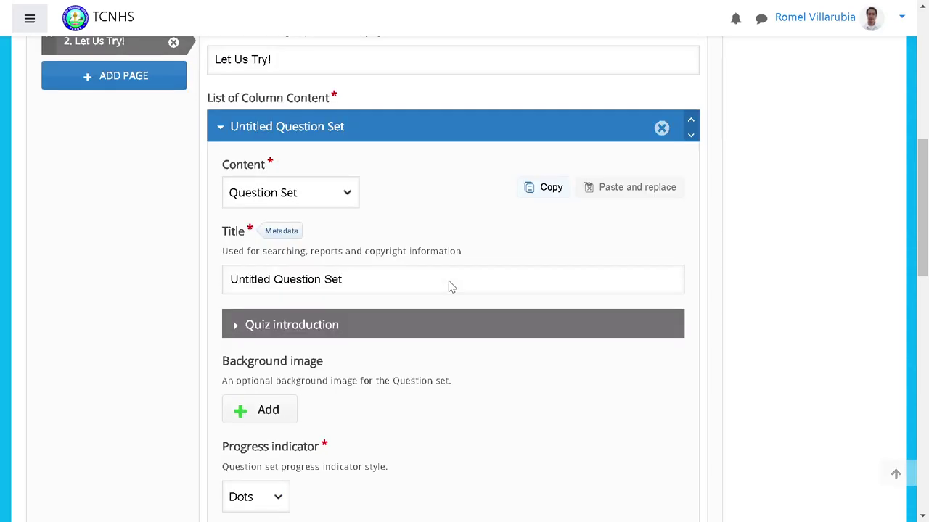
- Expand the question set's quiz introduction settings and enable displaying the introduction
scroll(435, 304, "down", 2)
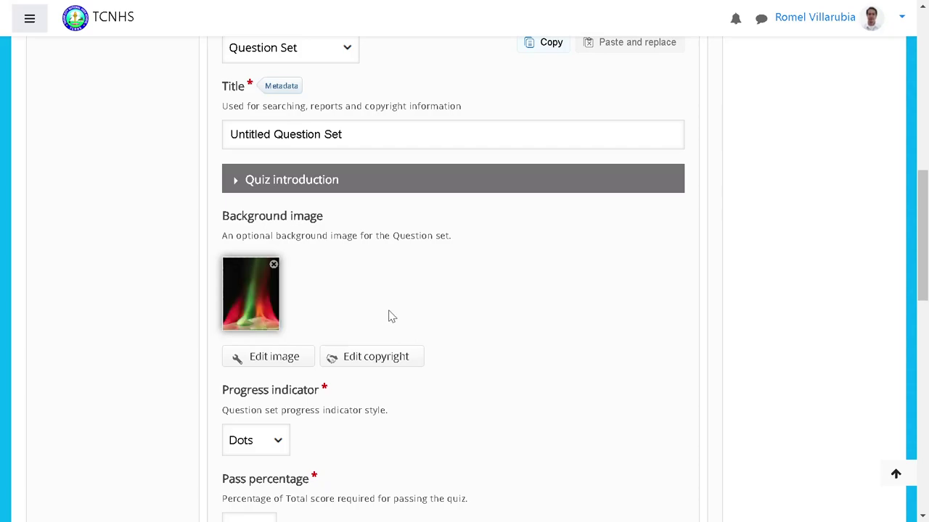
scroll(388, 316, "up", 2)
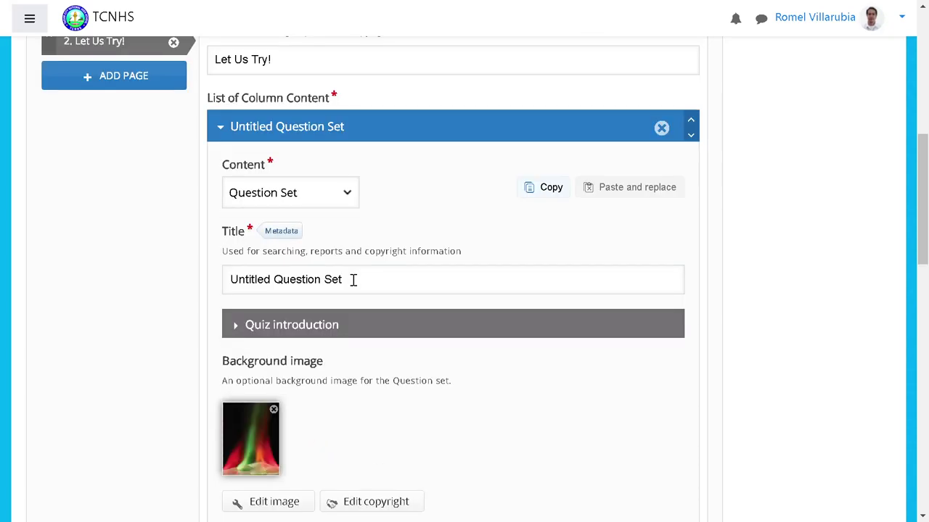
left_click(353, 279)
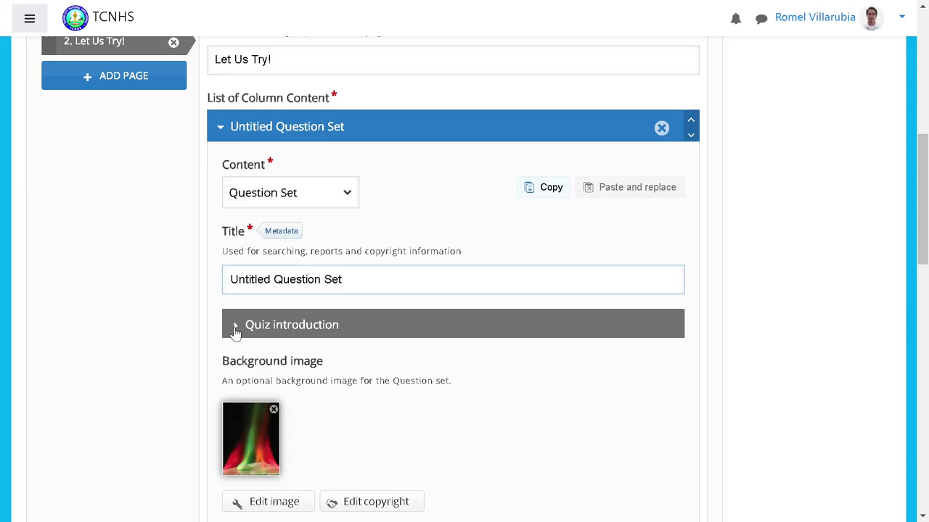
left_click(235, 331)
scroll(342, 282, "down", 2)
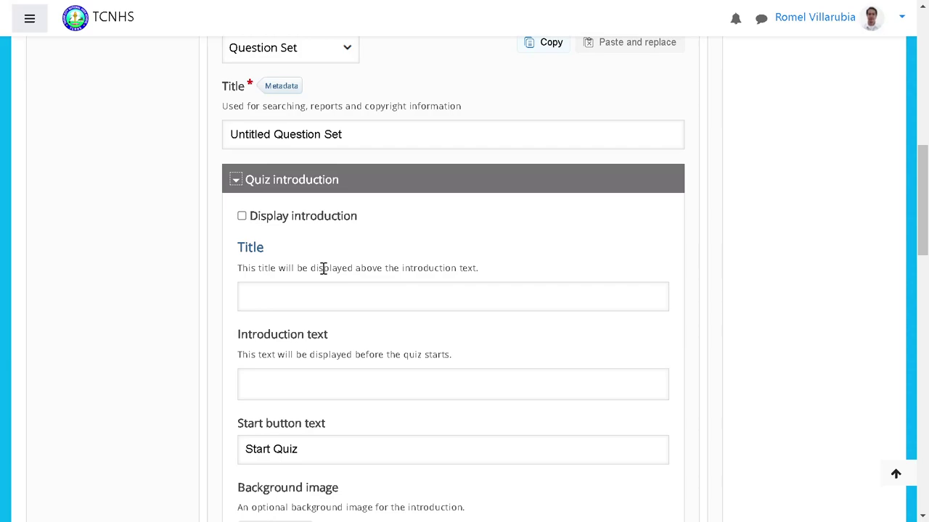
left_click(242, 216)
scroll(244, 223, "up", 2)
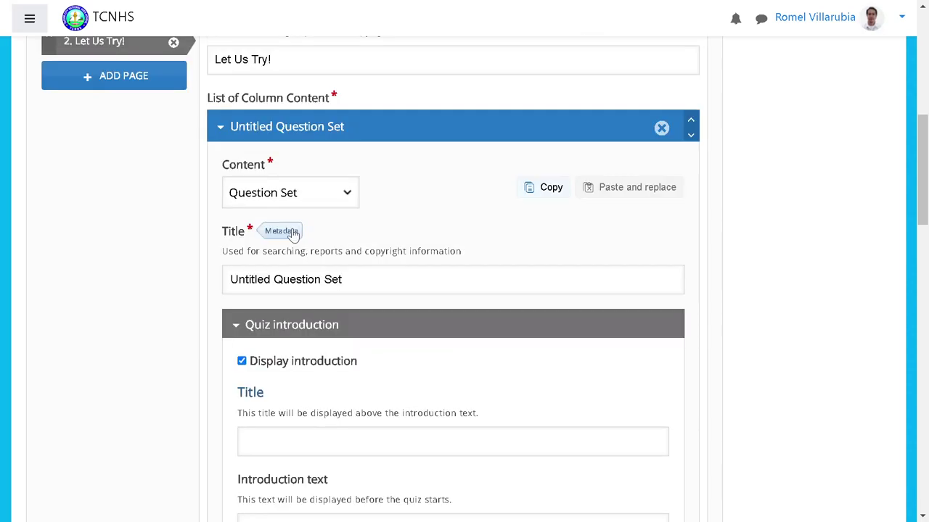
- Copy the page title "Let Us Try!" into the title of the quiz introduction
triple_click(278, 69)
key("ctrl+c")
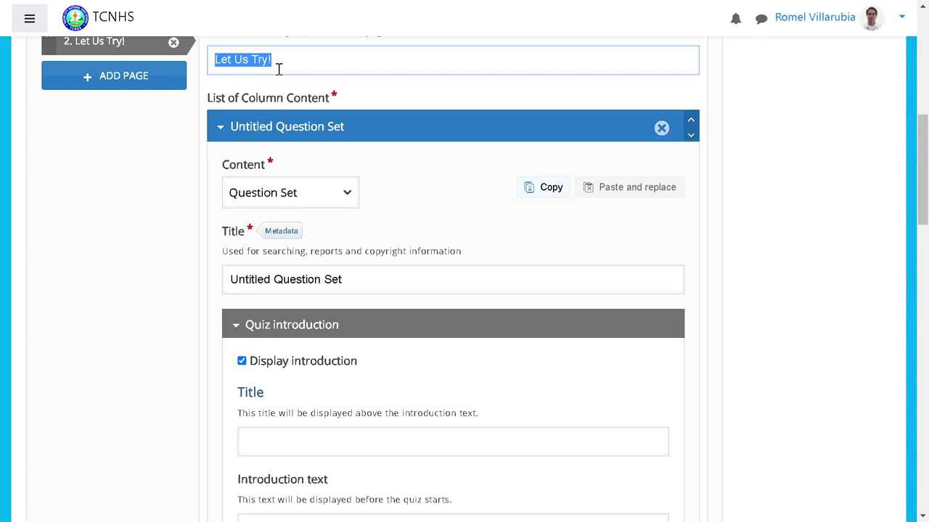
scroll(276, 372, "down", 1)
left_click(275, 373)
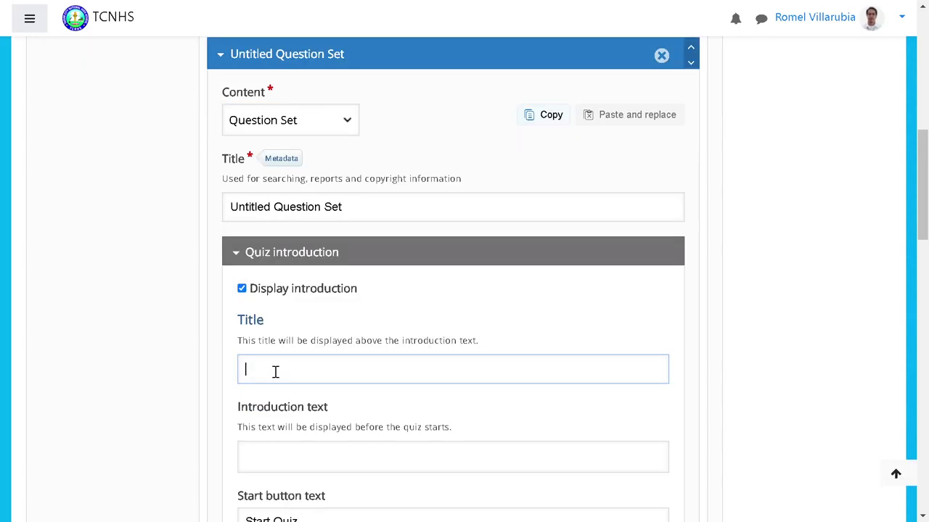
key("ctrl+v")
- Enter the centred introduction text "Great job! You are now making your moves towards completing this LMS!", replacing the pasted word "module" with "LMS"
scroll(269, 341, "down", 2)
left_click(265, 321)
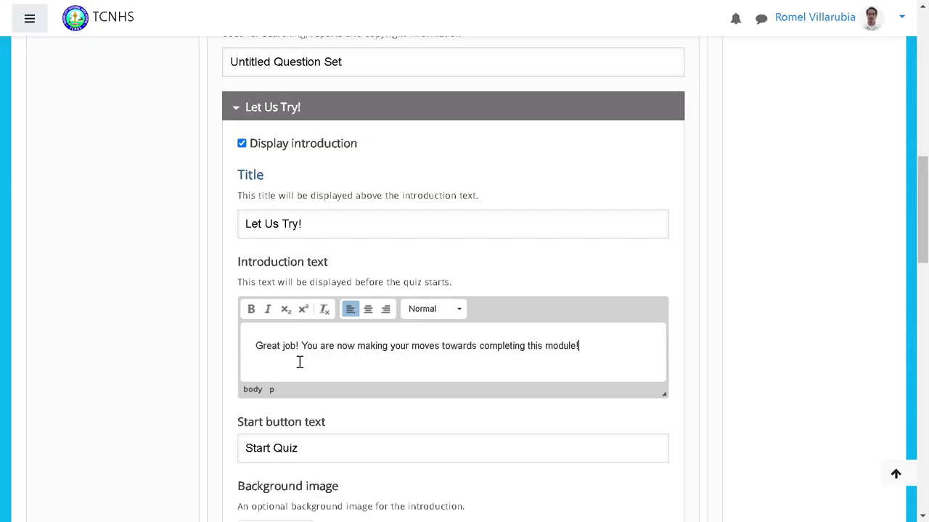
left_click(368, 311)
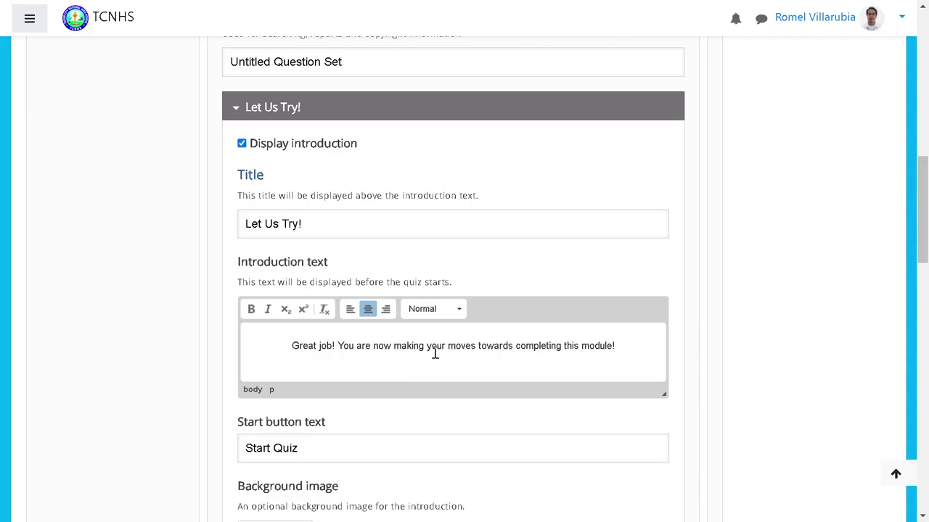
left_click_drag(613, 346, 583, 347)
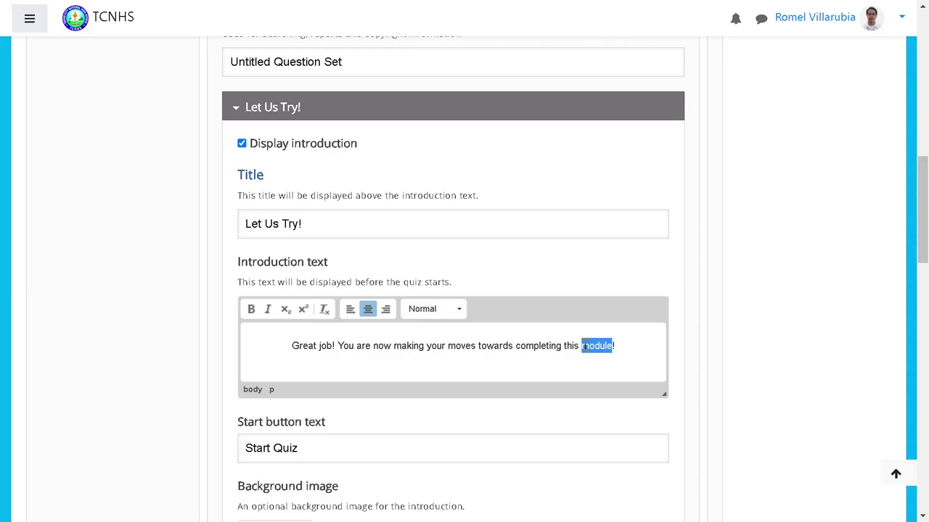
type("LMS")
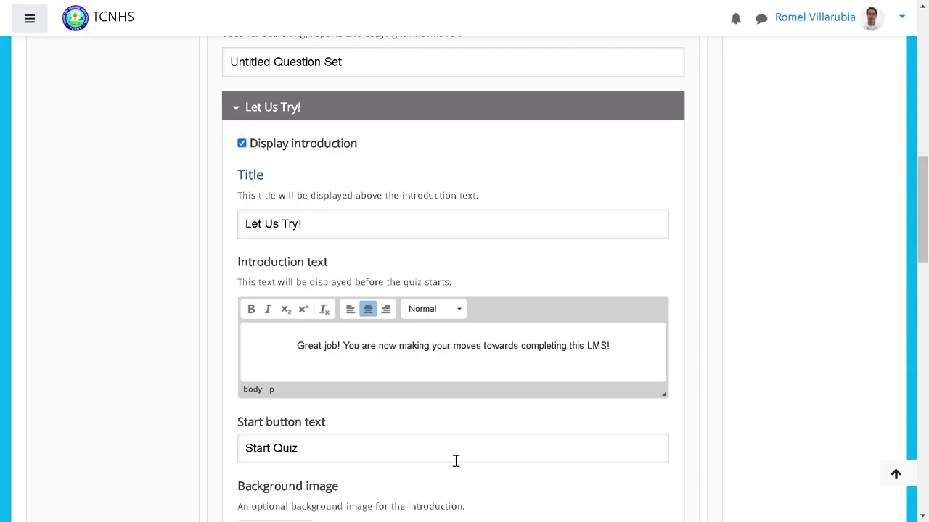
- Add the green flask picture as the background image of the quiz introduction
scroll(456, 461, "down", 3)
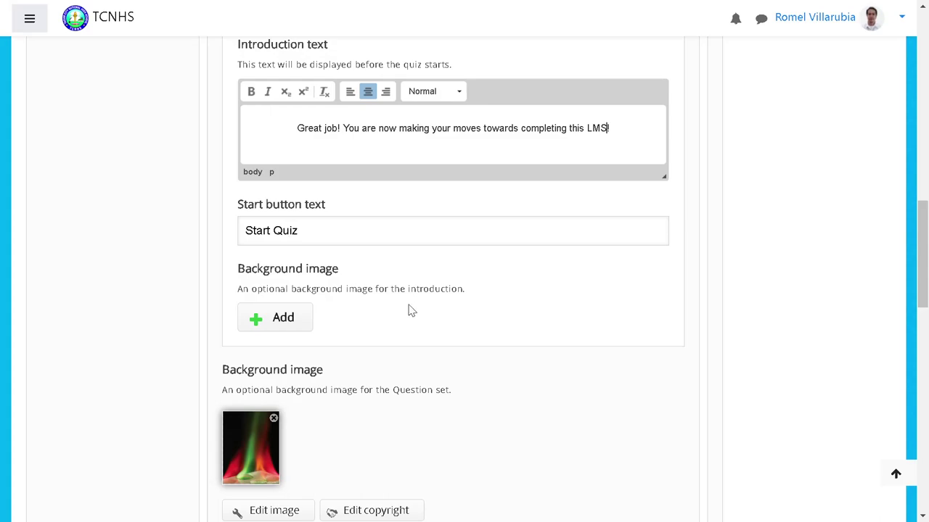
left_click(257, 318)
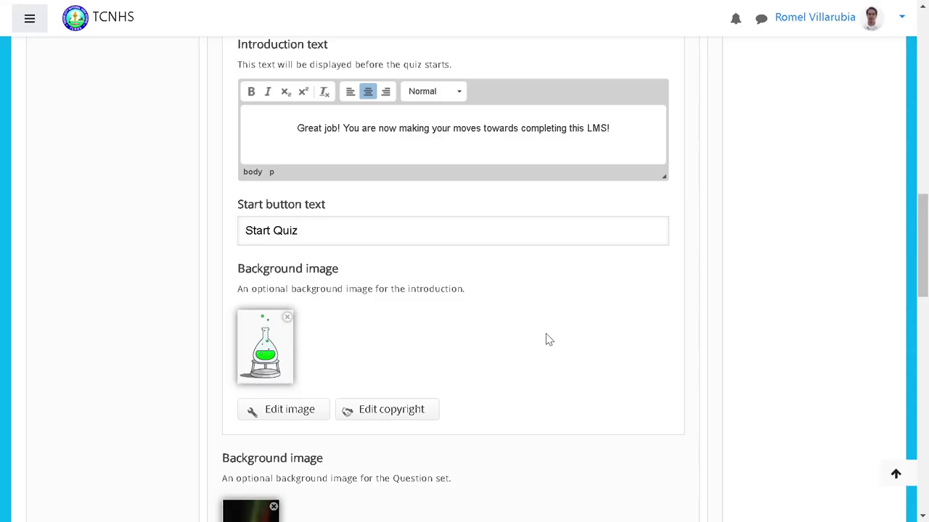
scroll(549, 340, "up", 3)
- Set the question set's progress indicator style to Textual
scroll(549, 335, "down", 10)
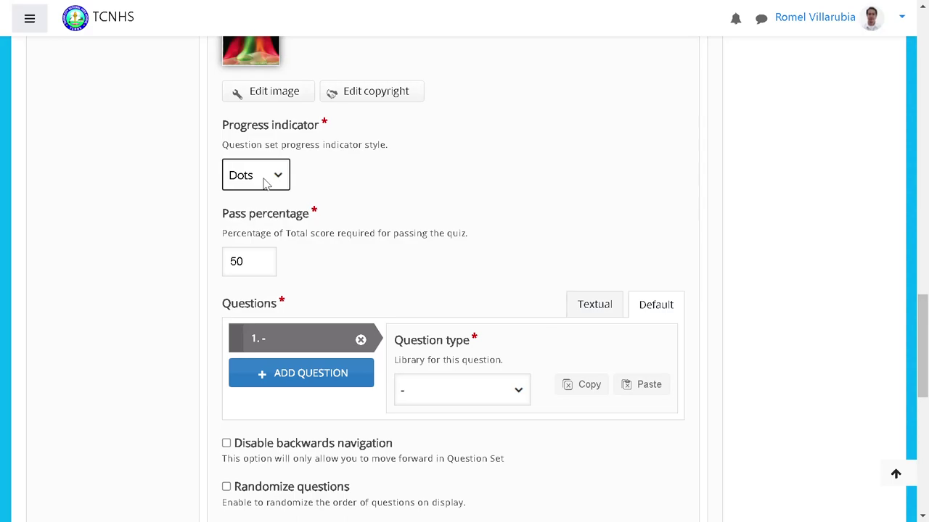
left_click(254, 205)
left_click(269, 175)
left_click(258, 206)
left_click(257, 206)
scroll(304, 209, "down", 2)
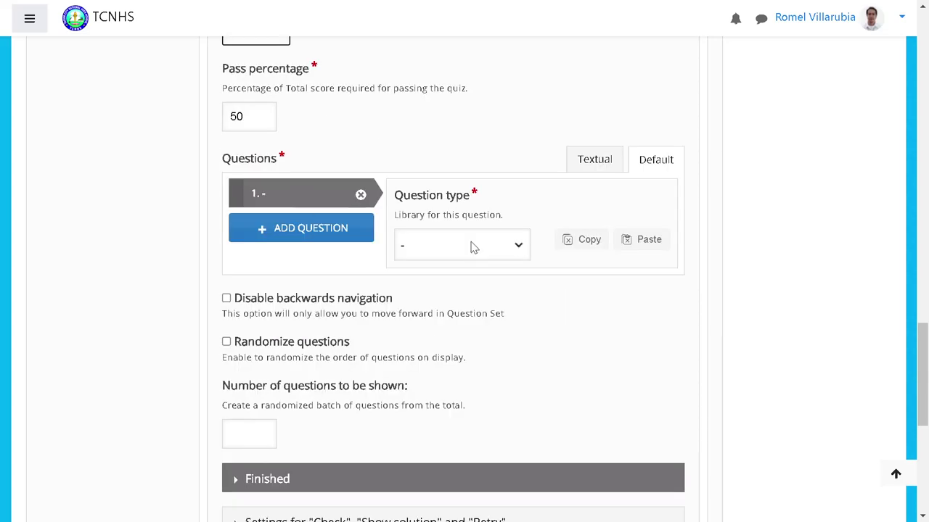
- Leave the remaining question set options at their defaults and save the interactive book
scroll(471, 247, "down", 5)
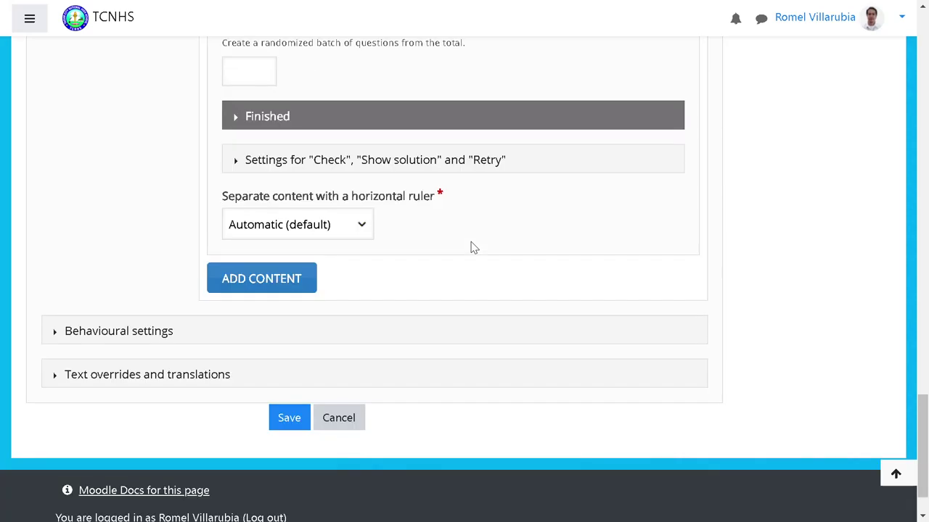
scroll(390, 297, "down", 1)
left_click(290, 357)
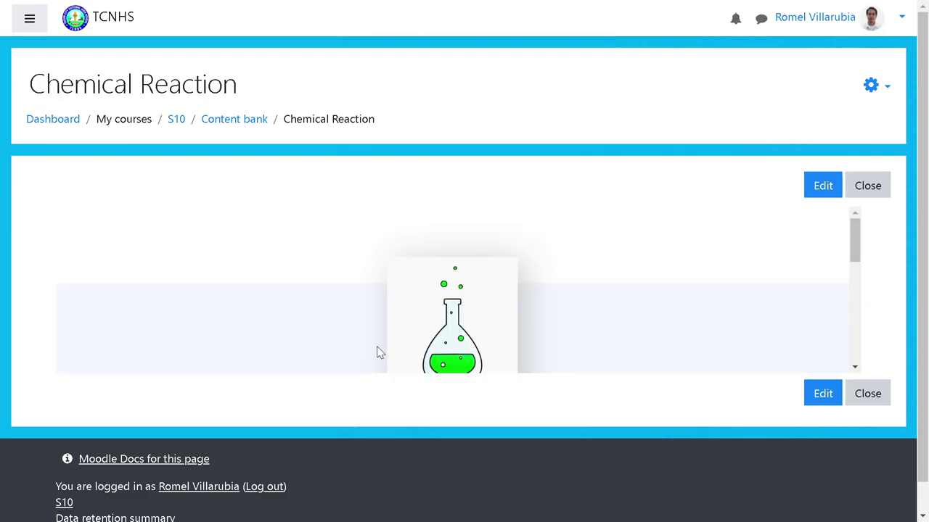
- Preview the saved book from its cover through "Let Us Learn!" to the "Let Us Try!" page and start the quiz there
scroll(539, 319, "down", 3)
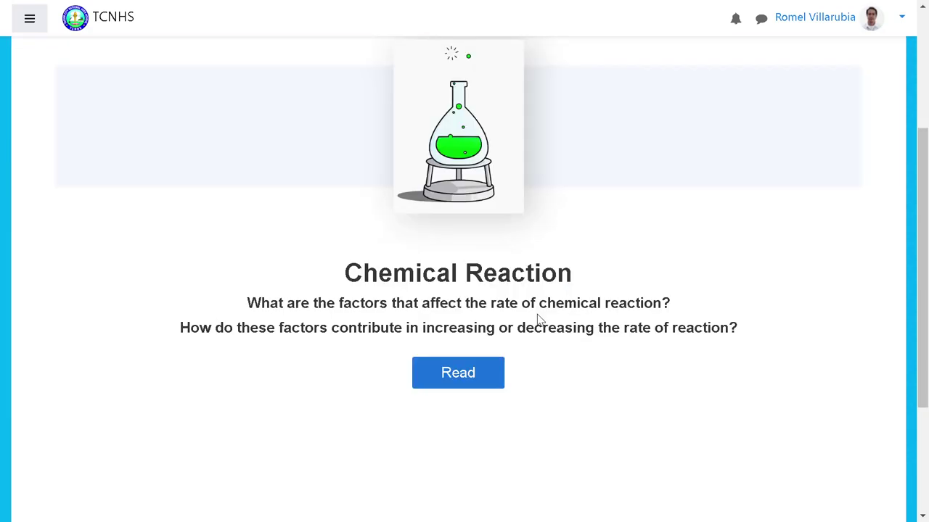
left_click(452, 375)
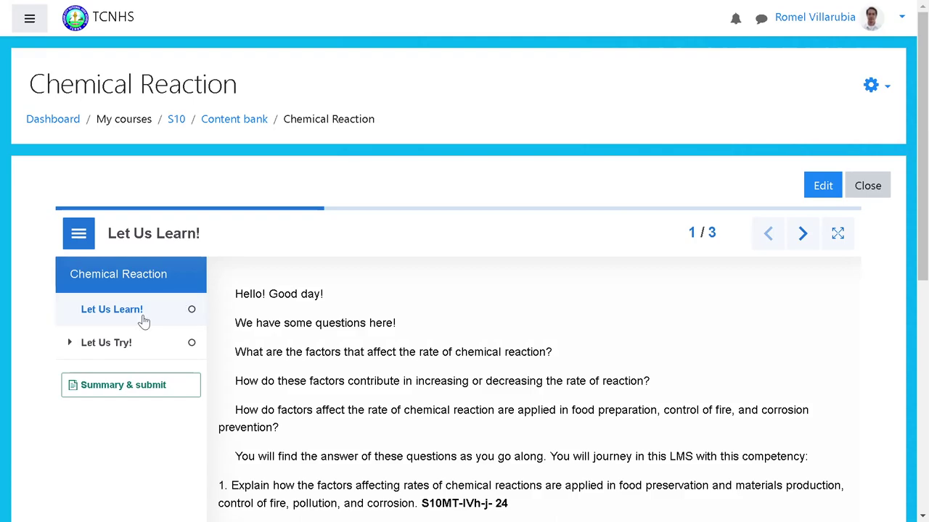
scroll(440, 307, "down", 2)
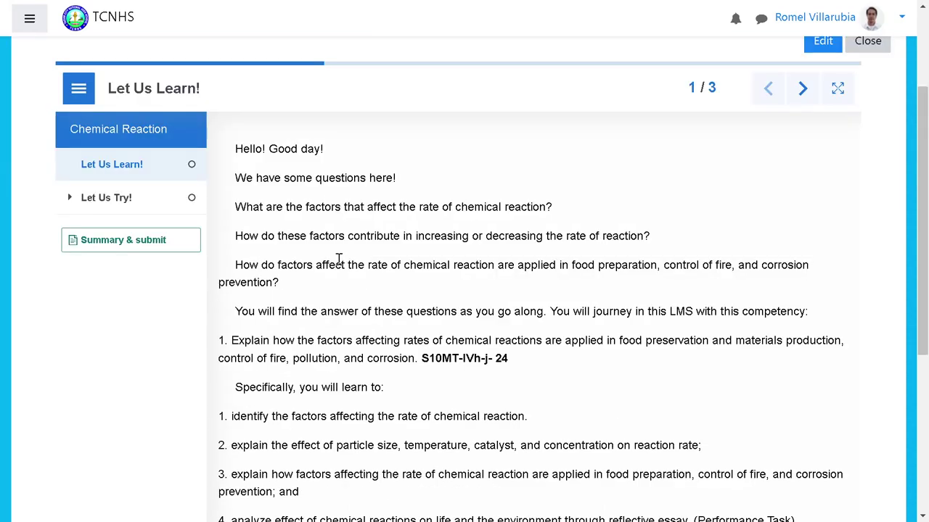
left_click(140, 206)
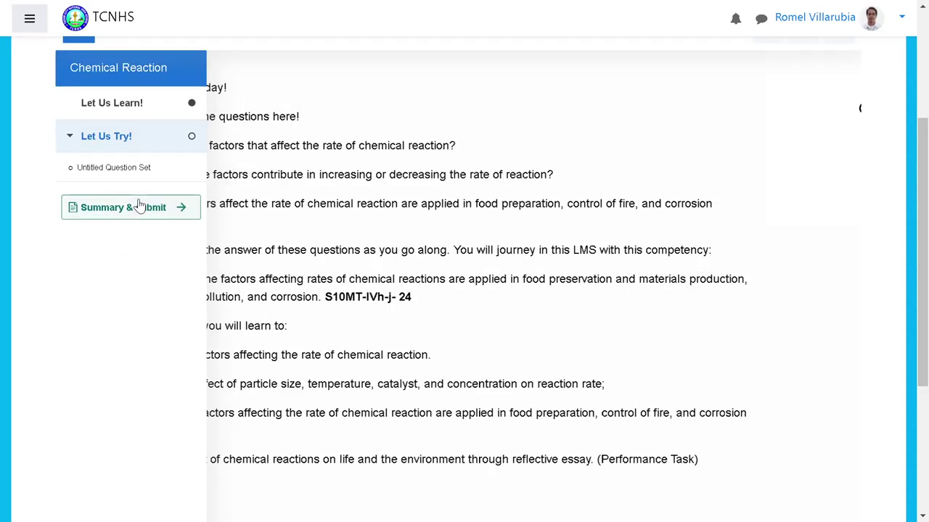
scroll(367, 208, "up", 3)
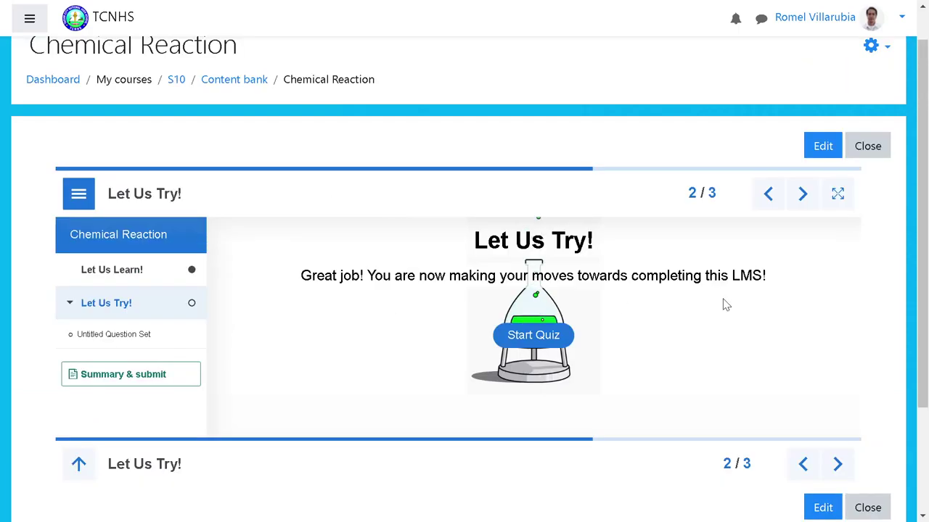
scroll(726, 305, "down", 1)
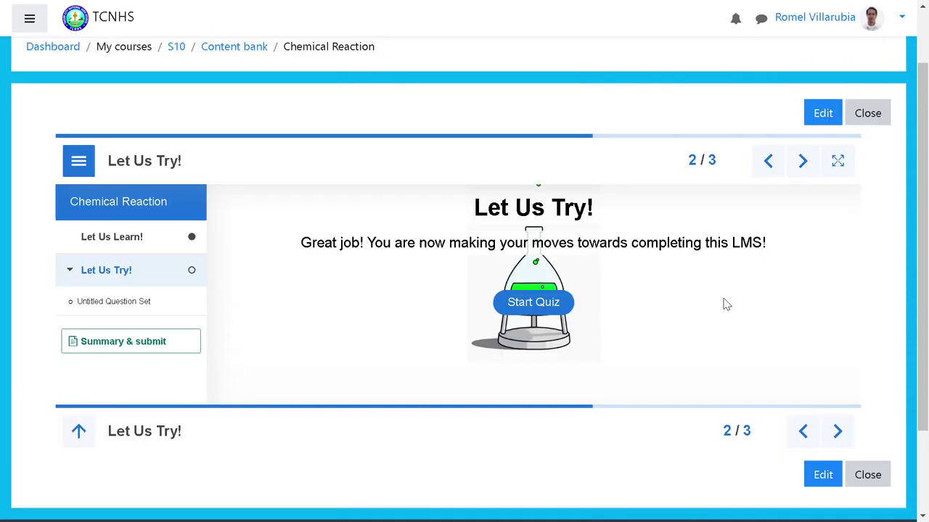
left_click(545, 310)
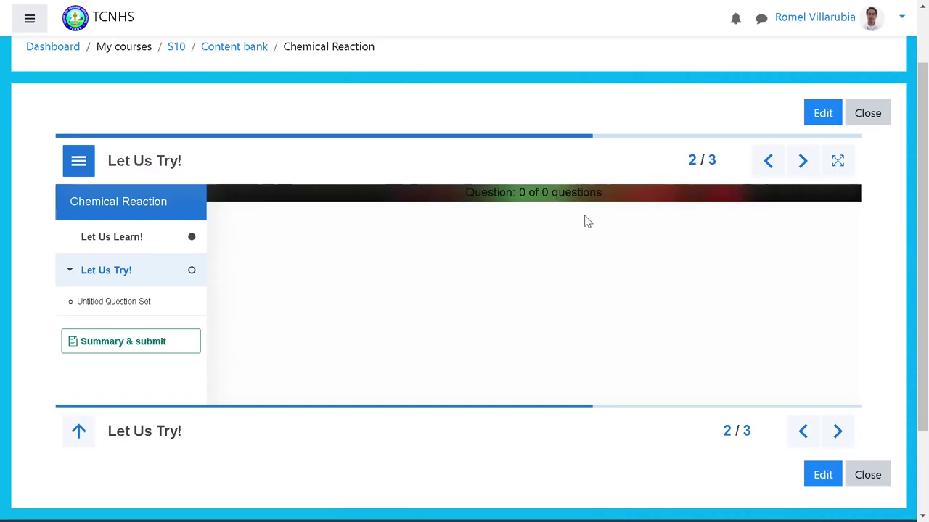
- Reopen the book for editing and go to the question set on the "Let Us Try!" page
left_click(812, 121)
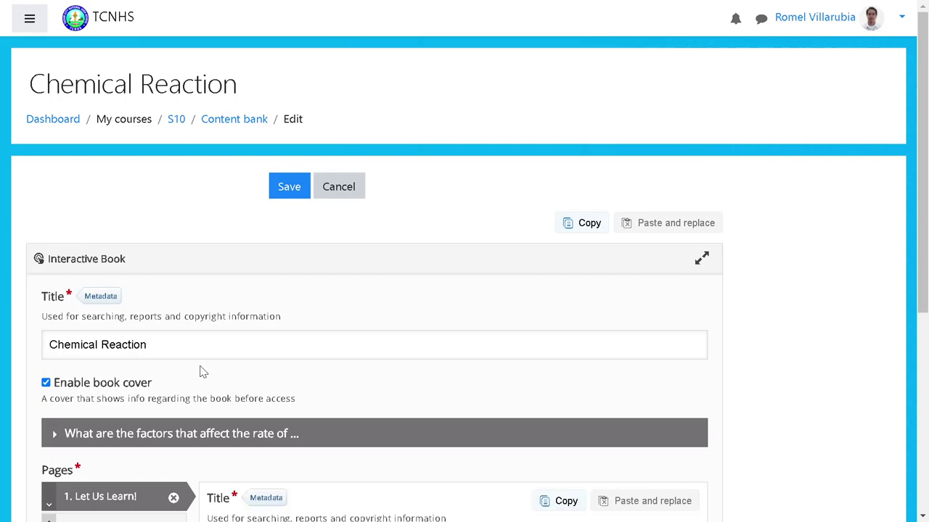
scroll(203, 372, "down", 5)
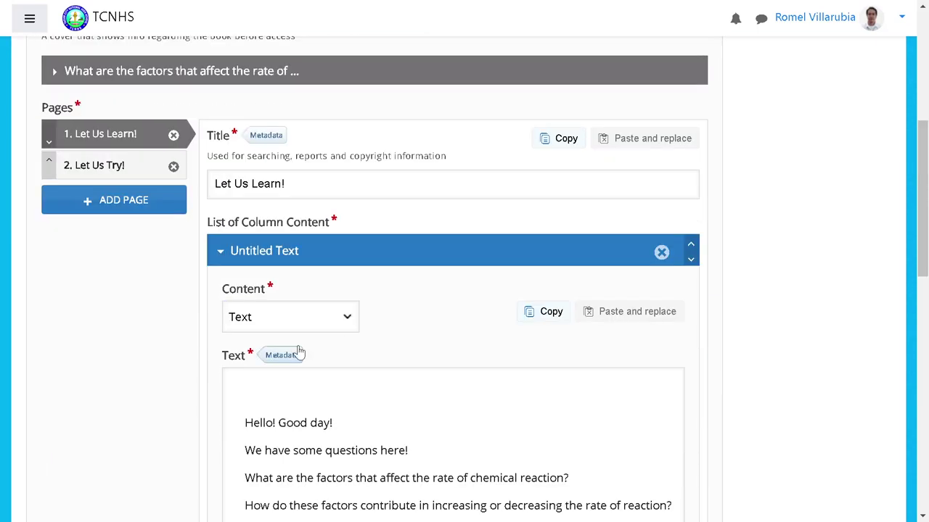
scroll(373, 338, "down", 3)
scroll(373, 337, "down", 6)
scroll(249, 276, "up", 9)
left_click(111, 182)
scroll(410, 308, "down", 5)
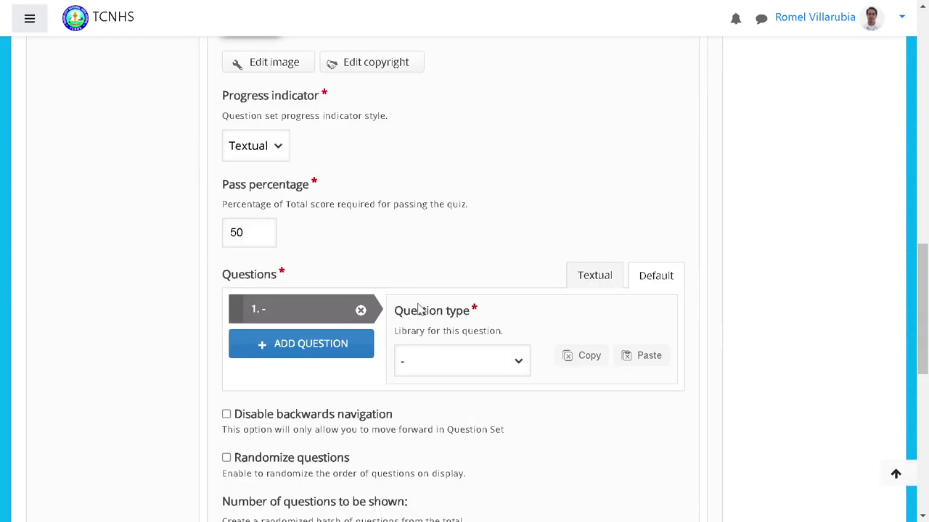
- Set the type of the first question to Multiple Choice and look over its fields
scroll(418, 308, "down", 2)
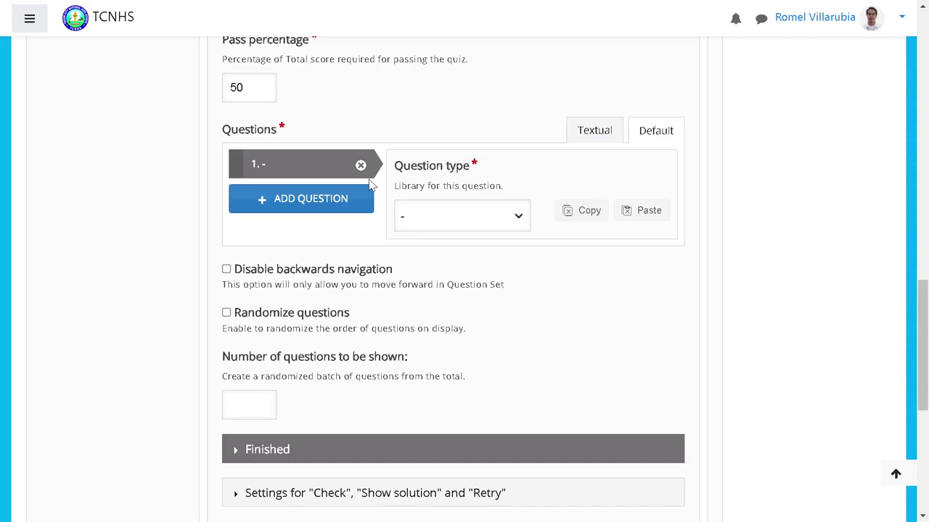
left_click(499, 219)
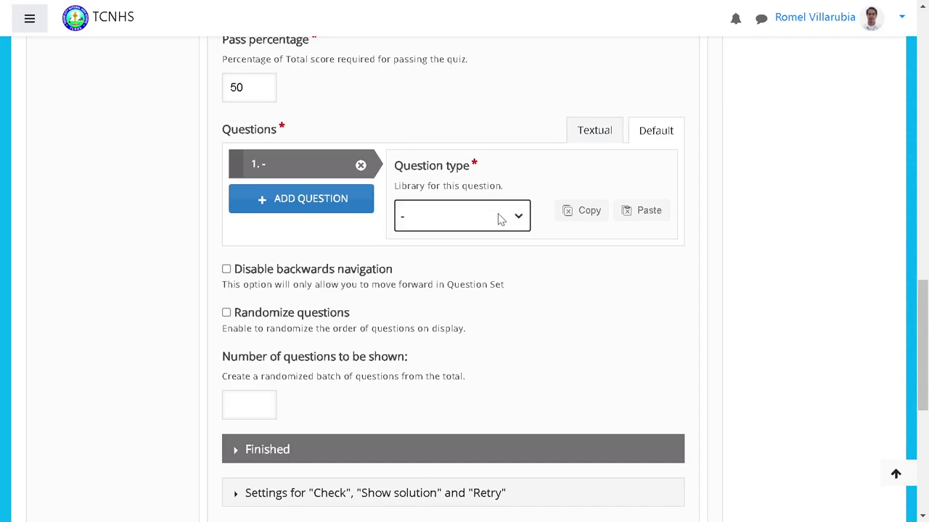
left_click(482, 256)
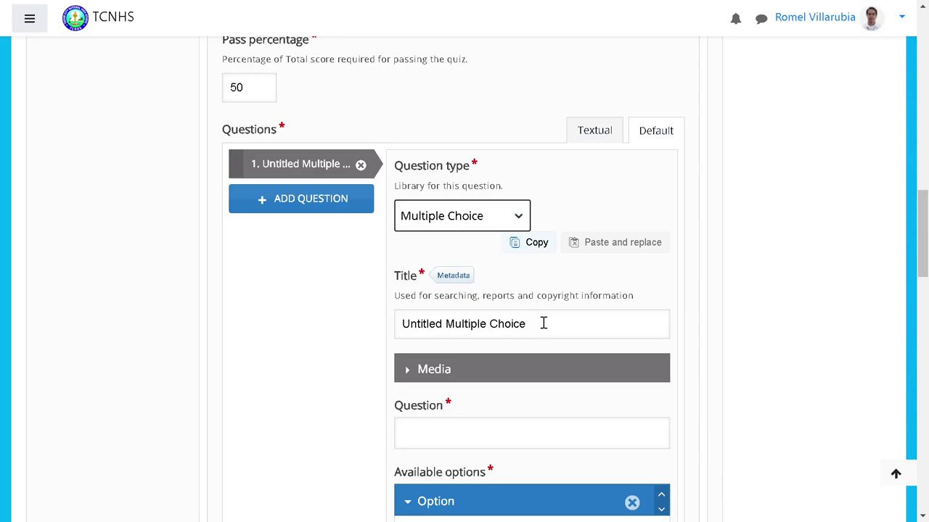
scroll(544, 324, "down", 1)
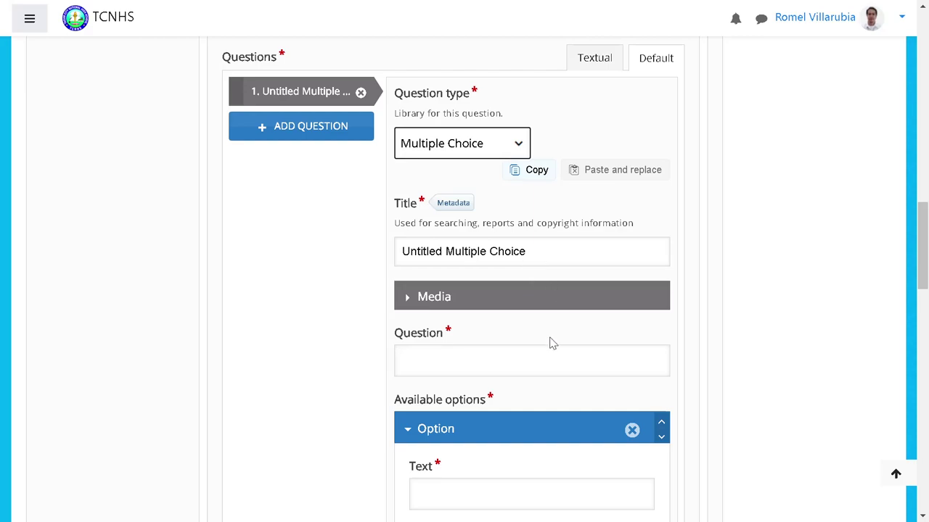
scroll(553, 330, "up", 2)
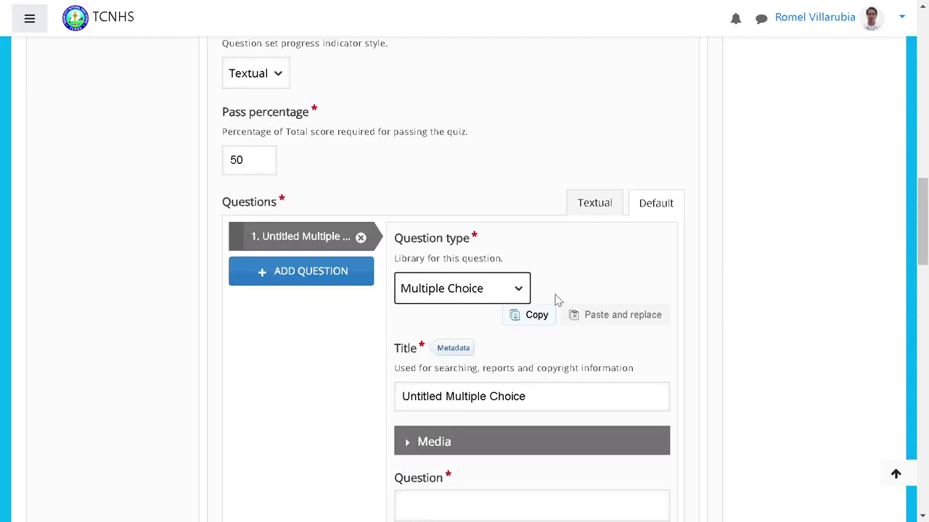
- Switch the question list to the textual editor, accept the formatting warning, and review the example question format
left_click(593, 208)
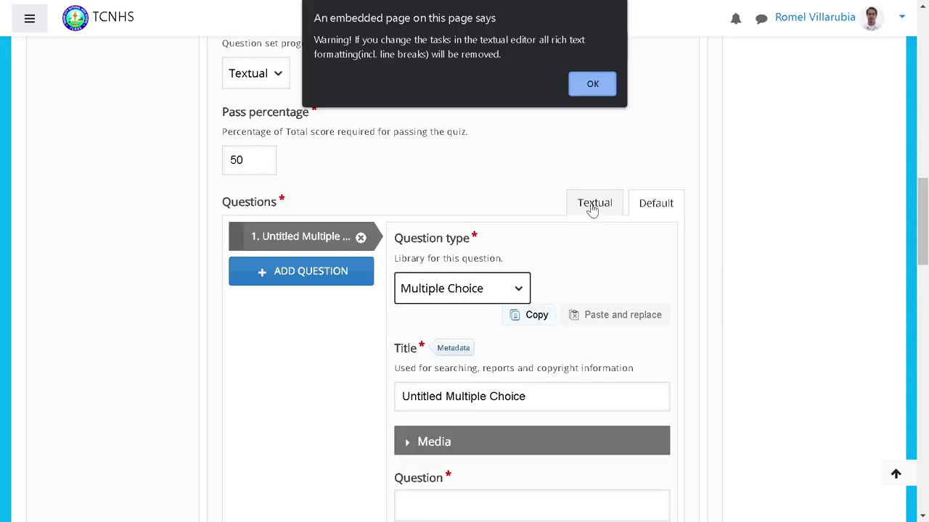
left_click(593, 87)
scroll(422, 339, "down", 3)
scroll(427, 342, "up", 3)
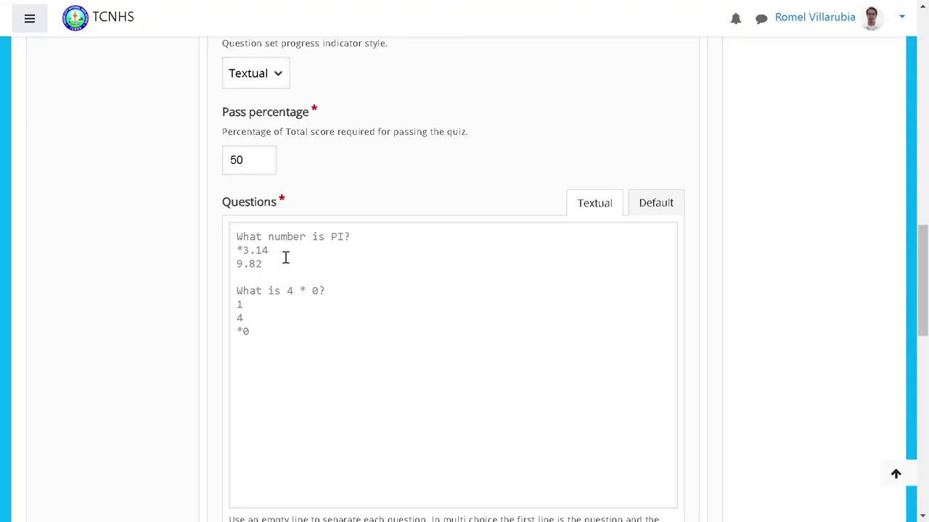
- Paste quiz questions 1 to 6 into the textual question list and join question 1's broken text with a single space
left_click(261, 249)
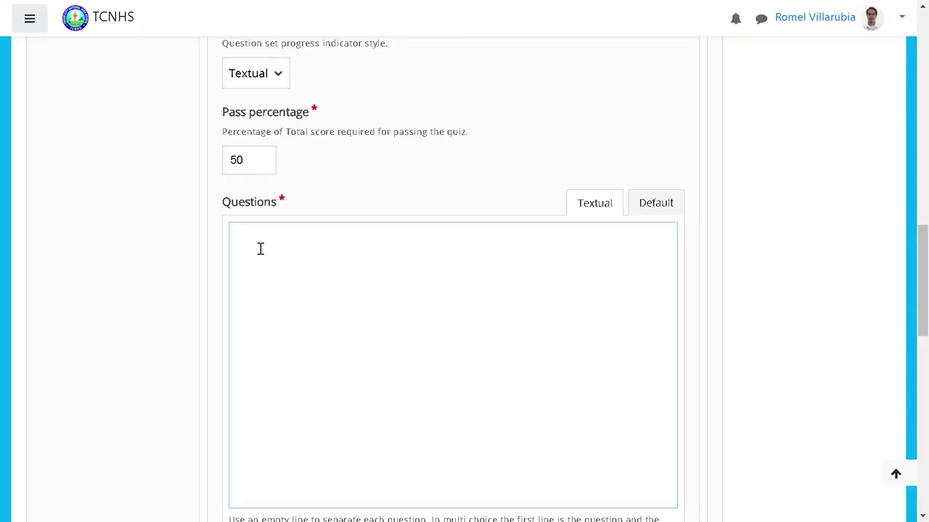
key("ctrl+v")
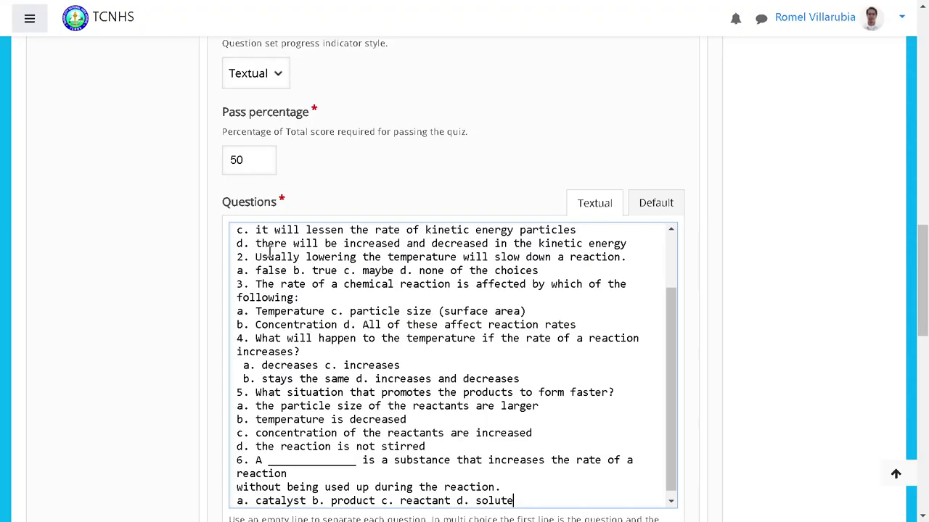
scroll(355, 322, "up", 2)
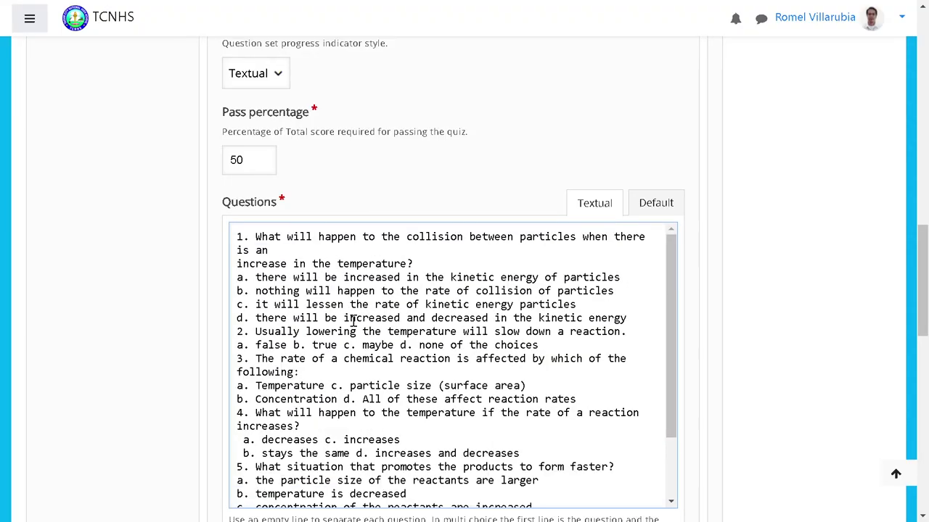
left_click(237, 264)
key("BackSpace")
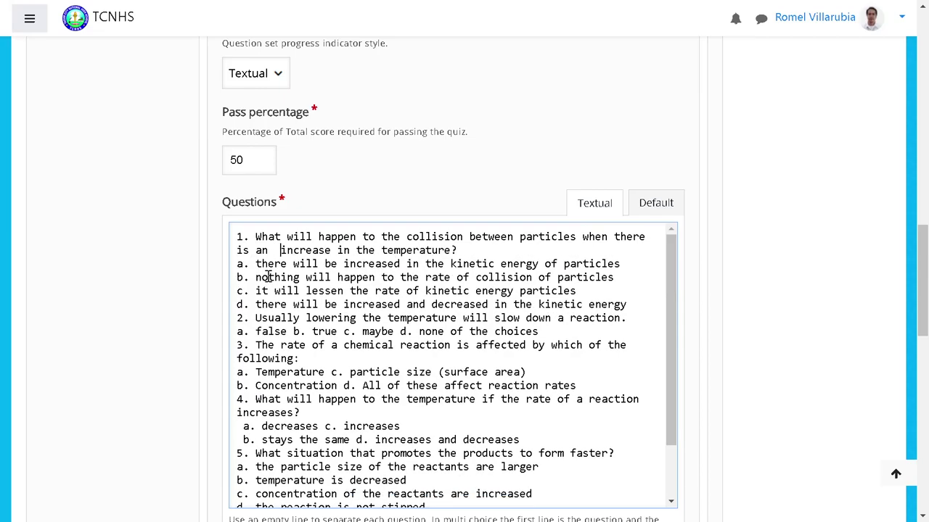
key("BackSpace")
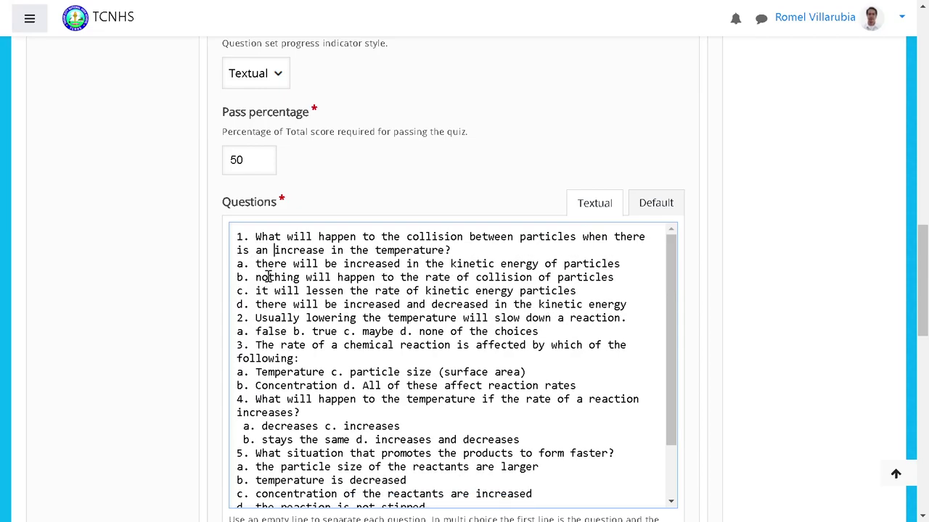
- Append questions 7 to 10, from "Catalysts permit reactions to proceed" to "Increasing the concentration of the reactants", below question 6
left_click(238, 323)
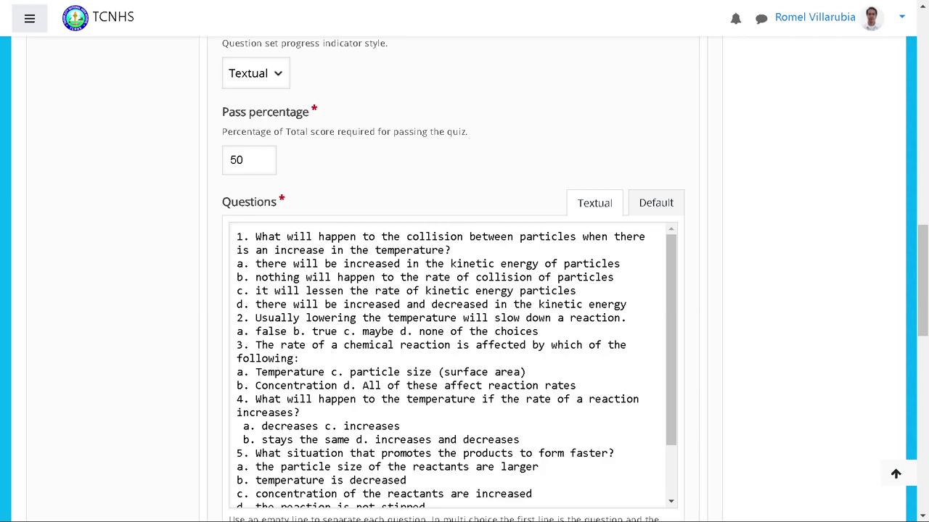
scroll(442, 346, "down", 2)
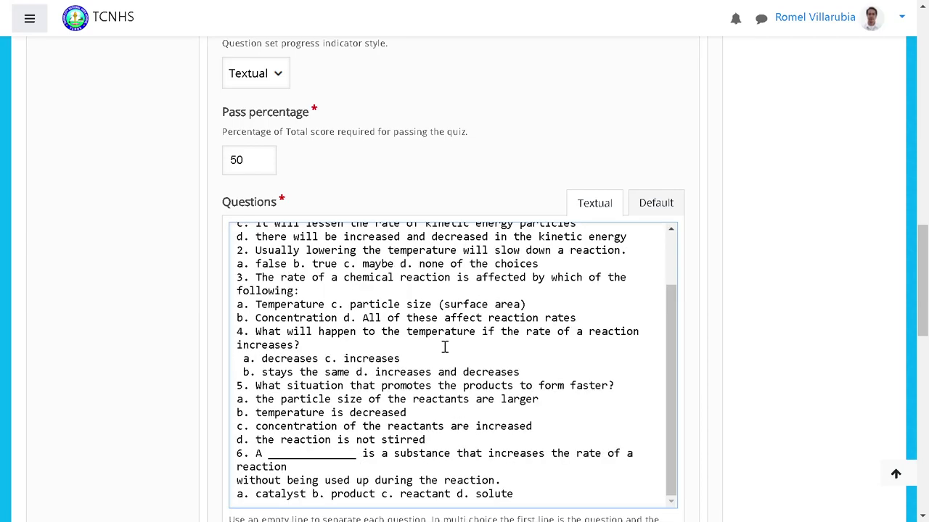
left_click(537, 495)
type("7. Catalysts permit reactions to proceed along a ___________energy path. a. Lower c. equilibrium state b. Higher d. none from the options 8. Smaller particle size allows for a _________ surface area to be exposed for the reaction. a. Smaller c. equilibrium state b. Larger d. none from the options 9. The ___________ the surface area of the reactants, the faster the reaction rate. a. Smaller c. equilibrium state b. Larger d. none from the options 10. Increasing the concentration of the reactants will slow down the reaction. a. false b. true c. maybe d. none of the choices")
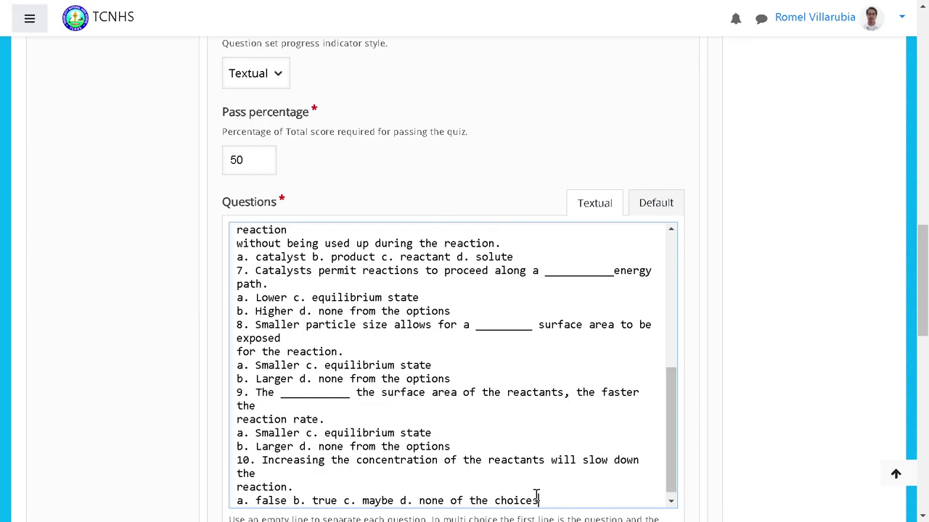
- Insert a blank line between questions 1 and 2 in the textual question list
scroll(406, 442, "up", 10)
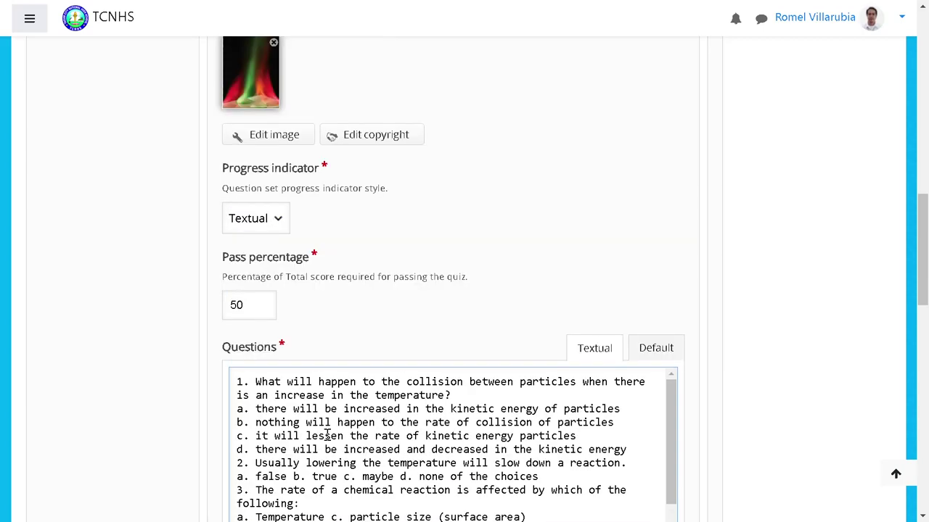
scroll(333, 425, "down", 2)
scroll(343, 412, "up", 3)
left_click(237, 463)
key("Return")
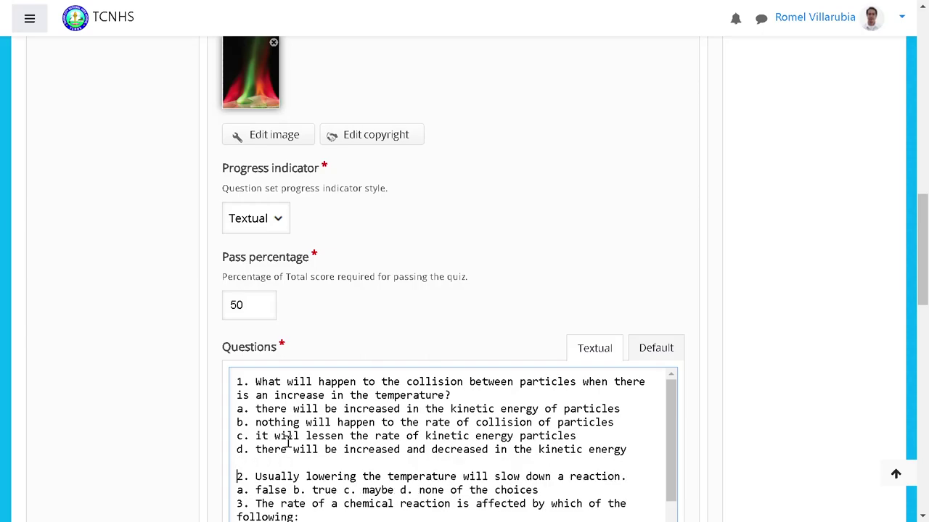
- Insert a blank line above question 3 and put each of question 2's choices a to d on its own line
scroll(288, 444, "down", 4)
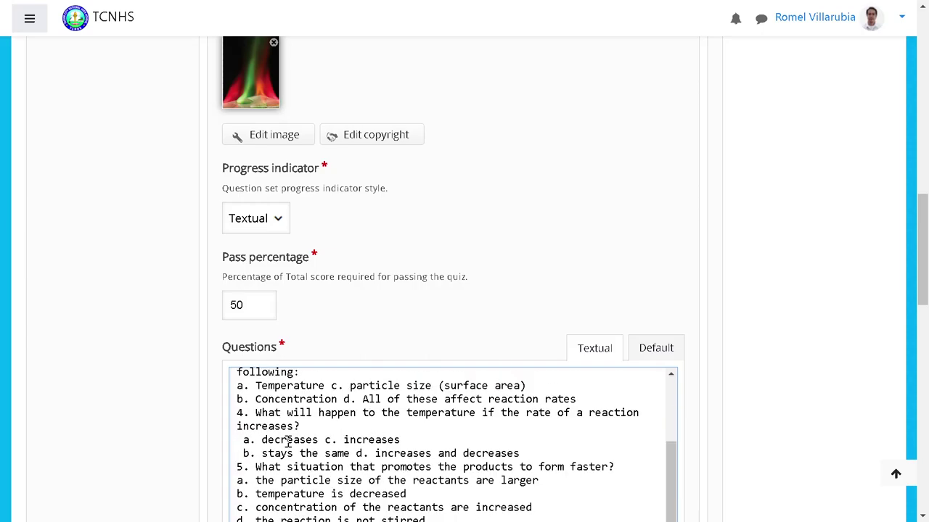
scroll(288, 444, "up", 2)
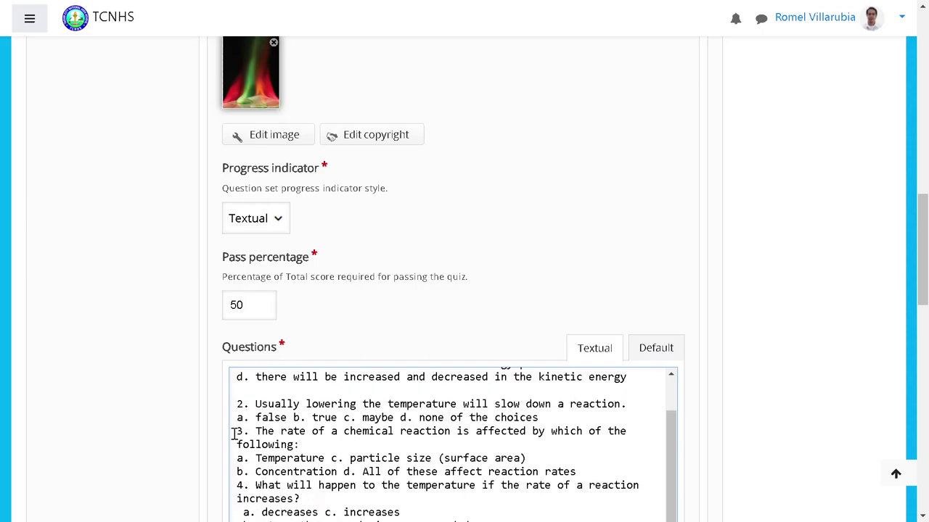
left_click(235, 433)
key("Return")
left_click(291, 420)
key("Return")
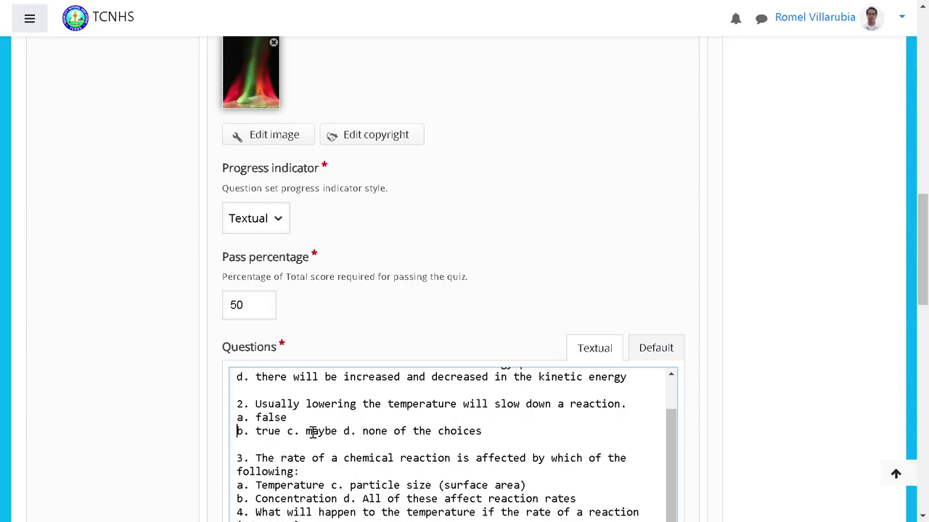
left_click(285, 431)
key("Return")
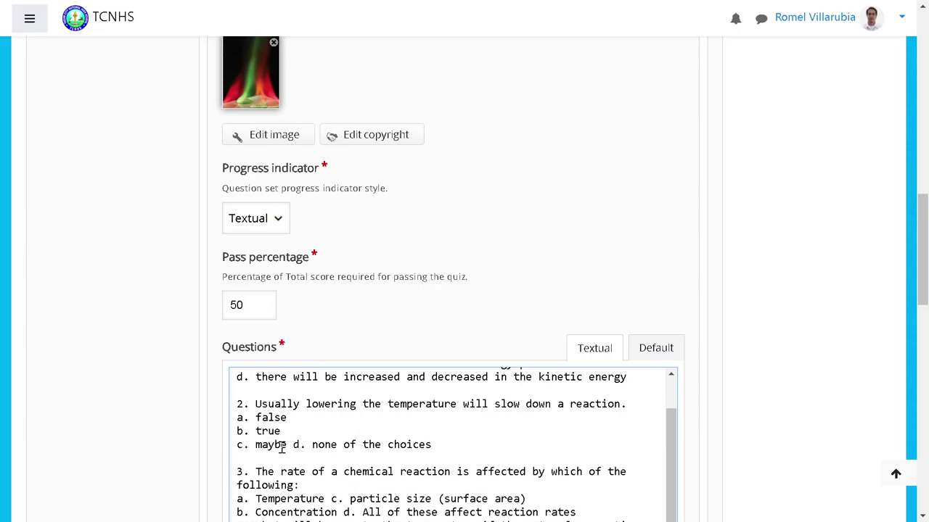
left_click(294, 445)
key("Return")
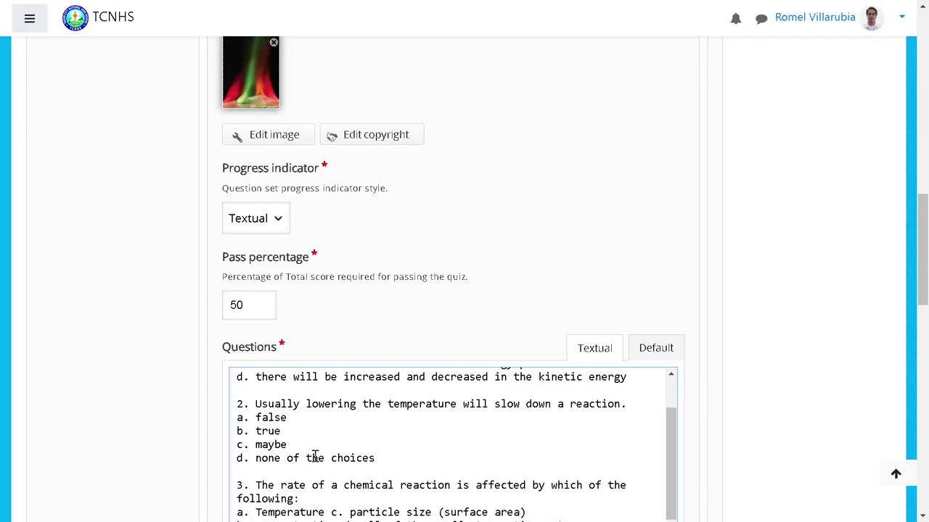
- Put each of question 3's four choices on its own line and keep its question text as one unbroken sentence
scroll(314, 456, "down", 2)
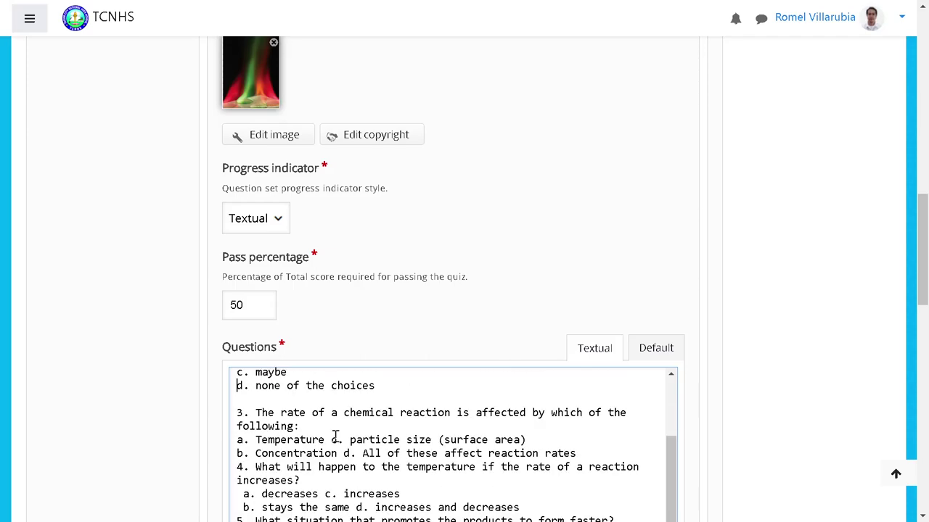
left_click(332, 439)
key("Return")
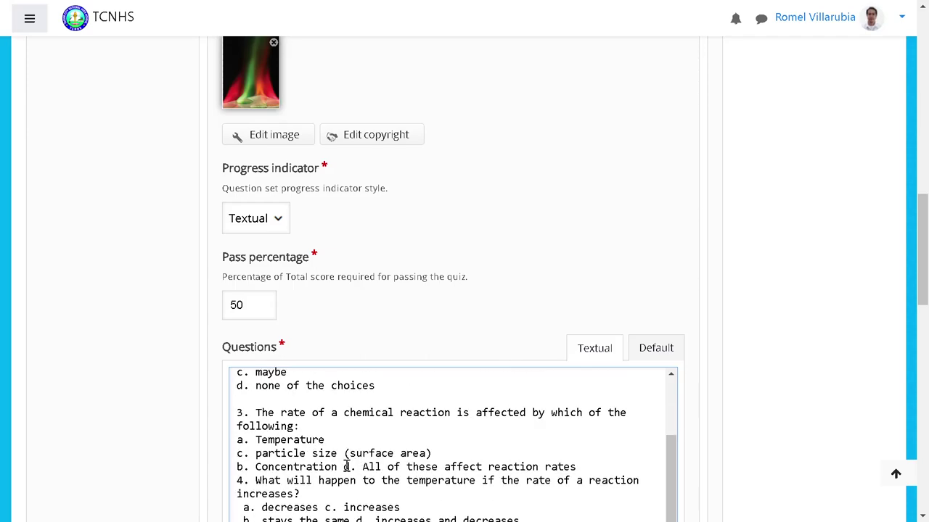
left_click(344, 467)
key("Return")
left_click(238, 426)
key("BackSpace")
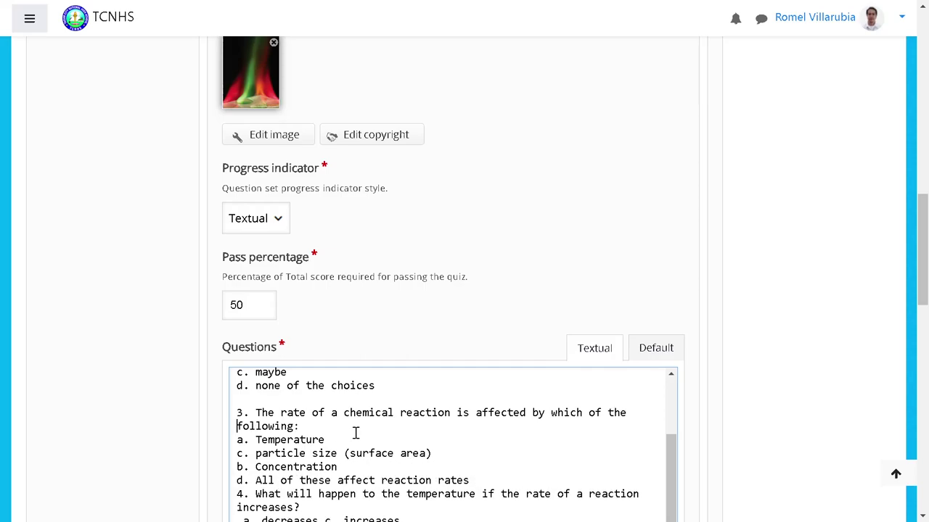
- Move "c. particle size (surface area)" below "b. Concentration" in question 3 and insert a blank line above question 4
scroll(338, 433, "up", 2)
scroll(371, 435, "down", 3)
left_click_drag(237, 381, 458, 384)
key("ctrl+x")
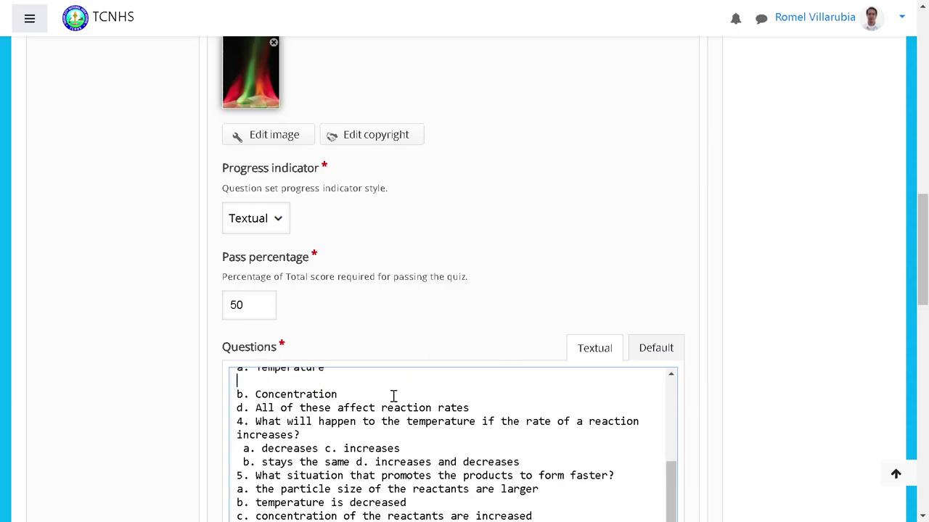
key("Delete")
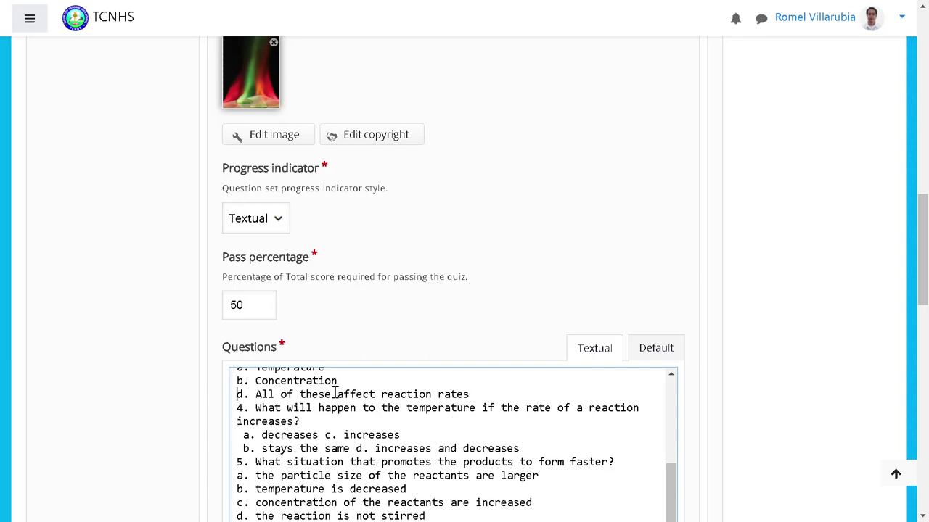
key("Up")
key("Return")
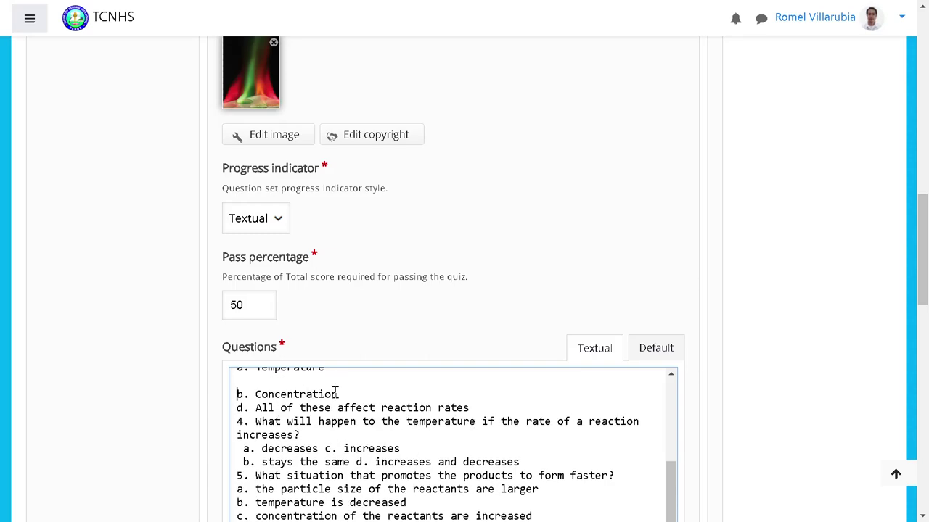
key("BackSpace")
key("Down")
key("Return")
key("Up")
key("ctrl+v")
key("Down")
key("Down")
key("Home")
key("Return")
- Remove the leading space before question 4's choice a and cut "c. increases" from that line
key("Down")
key("Down")
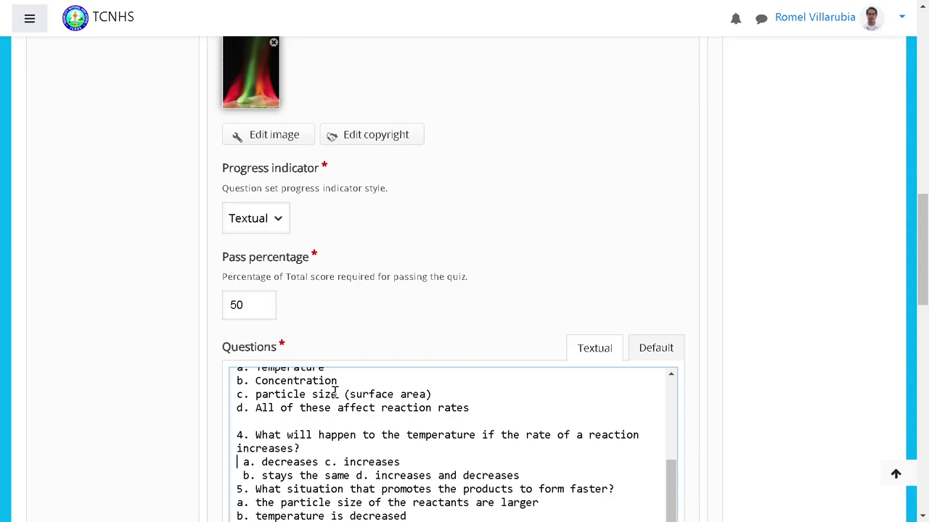
key("Right")
key("Right")
key("BackSpace")
key("Right")
key("Right")
key("Right")
key("Right")
key("Right")
key("Right")
key("Right")
key("Right")
key("Right")
key("Right")
key("Right")
key("Right")
key("Right")
key("shift+Right")
key("shift+Right")
key("shift+Right")
key("shift+Right")
key("shift+Right")
key("shift+Right")
key("shift+Right")
key("shift+Right")
key("shift+Right")
key("shift+Right")
key("shift+Right")
key("shift+Right")
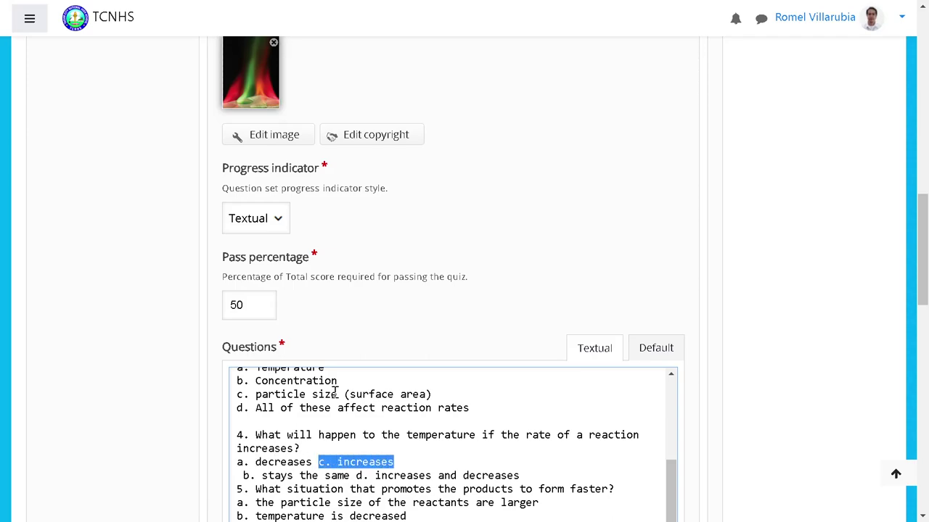
key("ctrl+x")
- Remove the leading space before question 4's choice b and put "d. increases and decreases" on its own line
key("Down")
key("Left")
key("Left")
key("Left")
key("Left")
key("Left")
key("Left")
key("Left")
key("Left")
key("Left")
key("Left")
key("Left")
key("Left")
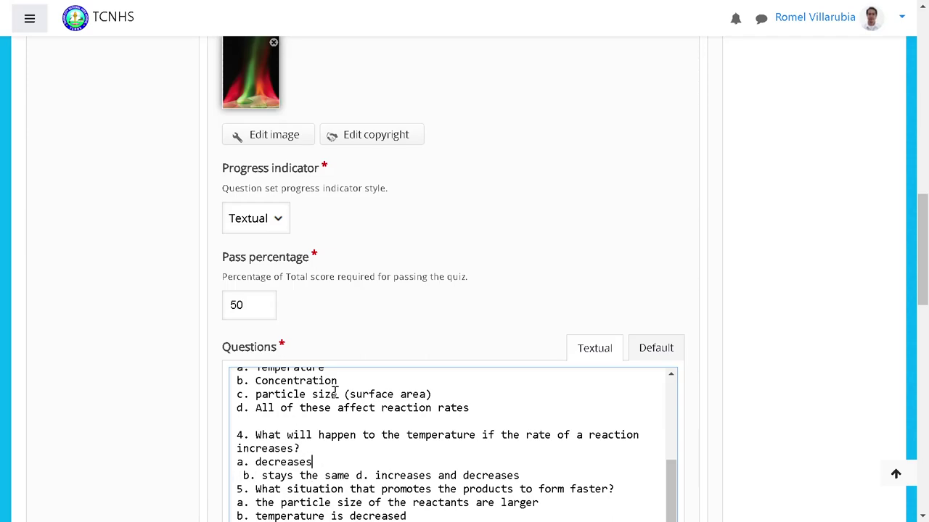
key("Down")
key("Home")
key("Right")
key("Right")
key("BackSpace")
key("Right")
key("Right")
key("Right")
key("Right")
key("Right")
key("Right")
key("Right")
key("Right")
key("Right")
key("Right")
key("Right")
key("Right")
key("Right")
key("Right")
key("Right")
key("Right")
key("Right")
key("Right")
key("Return")
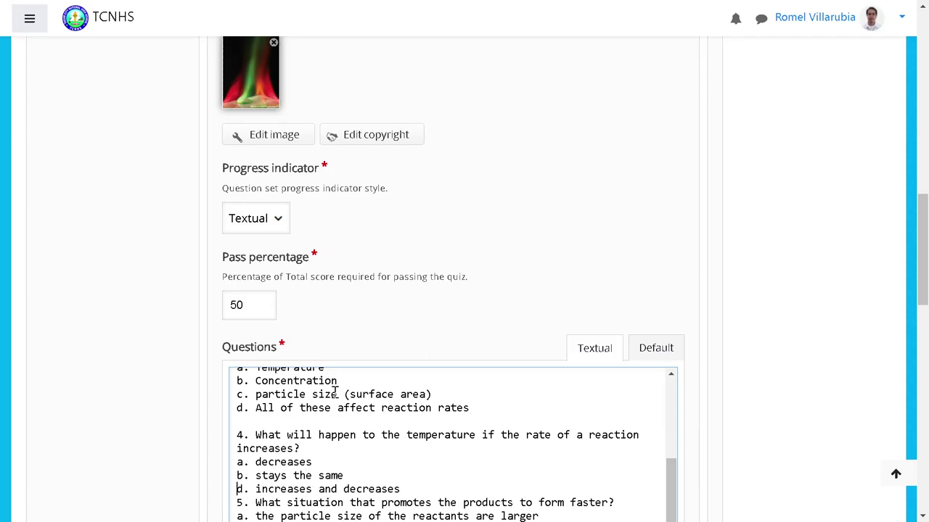
- Insert "c. increases" on its own line between choices b and d of question 4, without leaving empty lines among the choices
key("Return")
key("Up")
key("Up")
key("Return")
key("Down")
key("Down")
type("c. increases")
key("Up")
key("Up")
key("Delete")
key("Down")
key("Down")
key("Down")
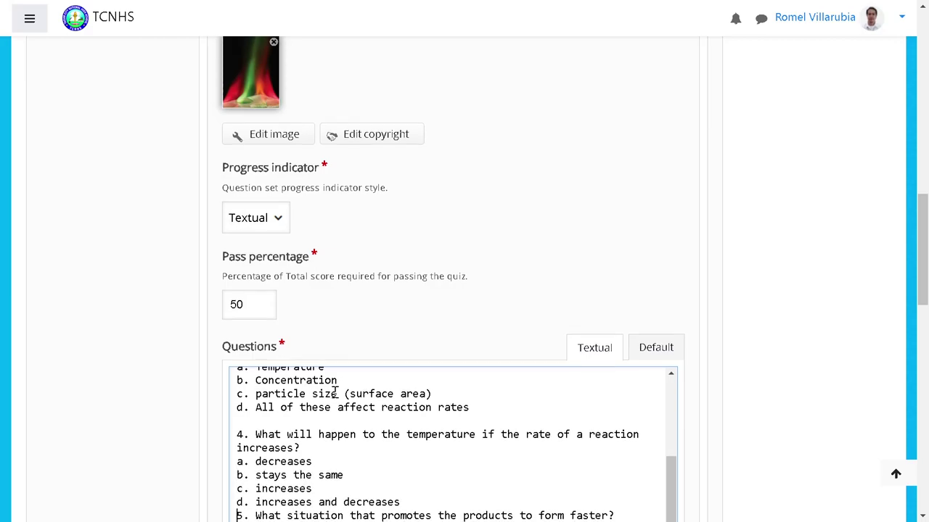
- Insert a blank line above question 5 and another above question 6
scroll(335, 395, "down", 2)
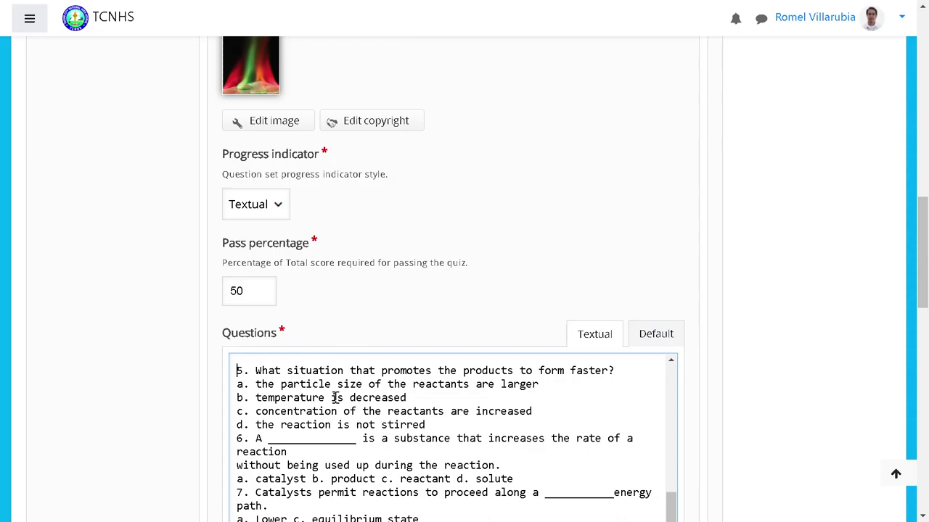
key("Down")
key("Down")
key("Down")
key("Down")
key("Down")
scroll(336, 398, "down", 1)
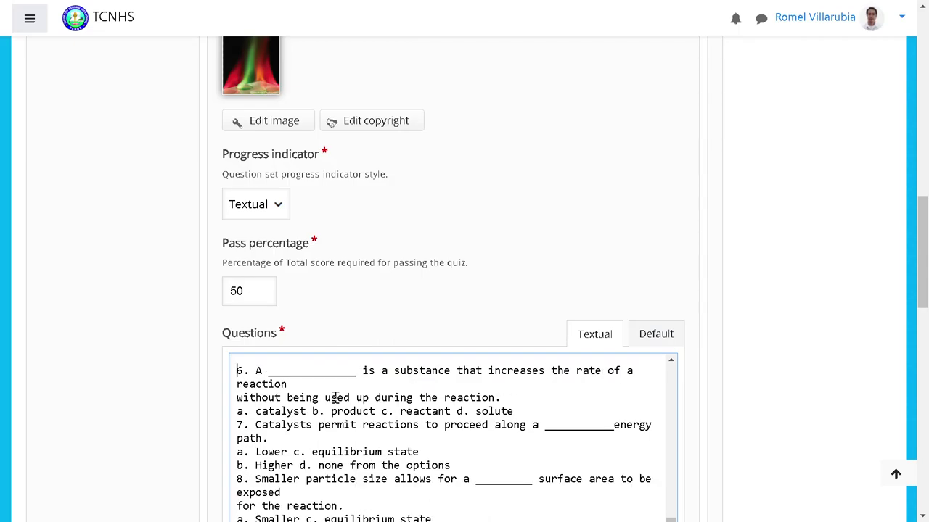
- Join question 6's broken question text by removing the line break between "reaction" and "without being used up"
key("Up")
key("Up")
key("Up")
key("Up")
key("Up")
key("Up")
key("Up")
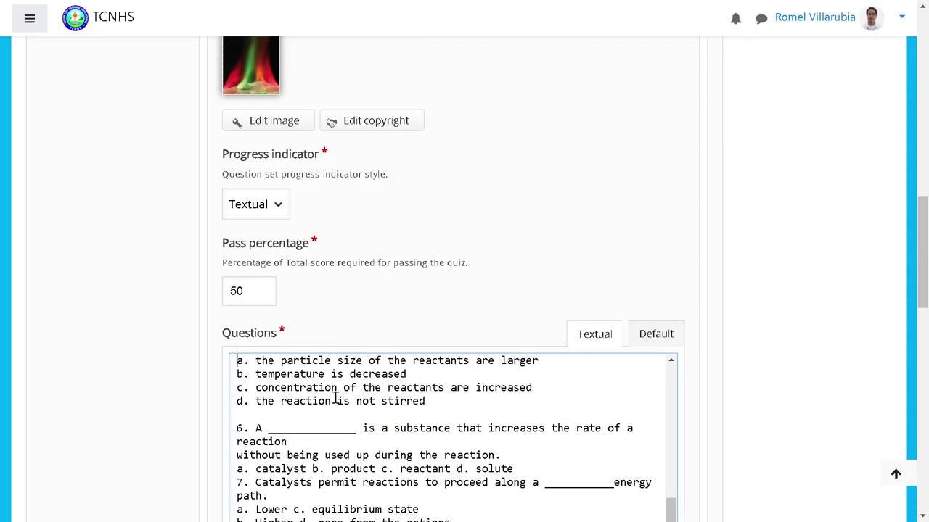
key("Down")
key("Down")
key("Down")
key("Down")
key("Down")
key("Down")
key("Down")
key("Down")
key("Down")
key("Down")
key("Down")
key("Down")
key("Down")
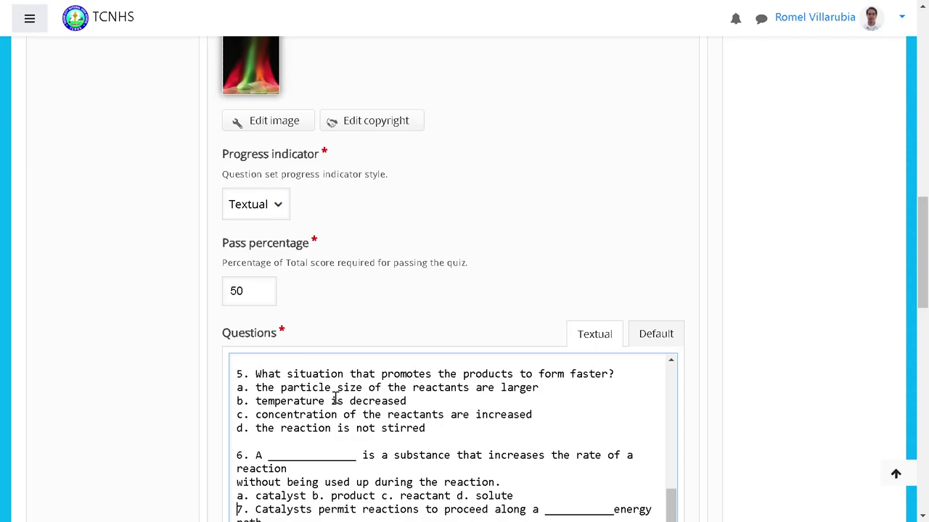
key("Down")
key("Up")
key("Up")
key("Up")
key("Up")
key("Up")
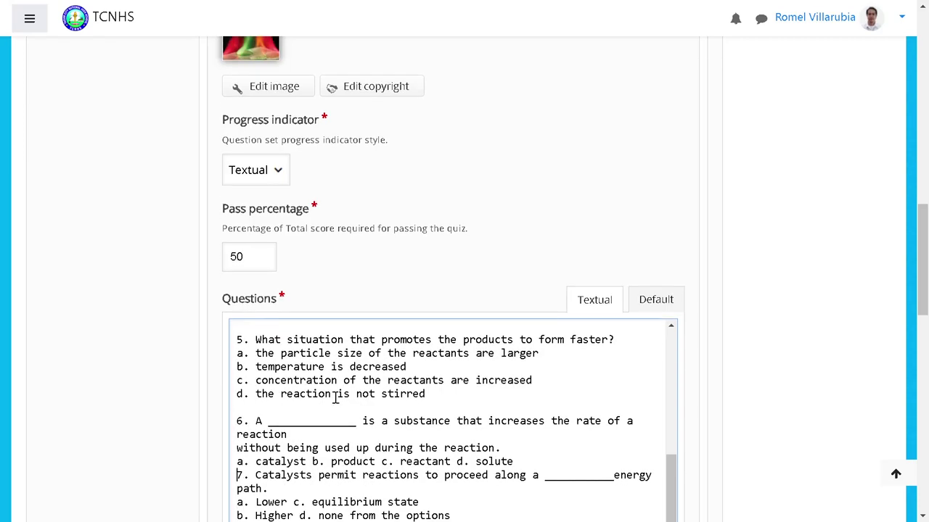
key("BackSpace")
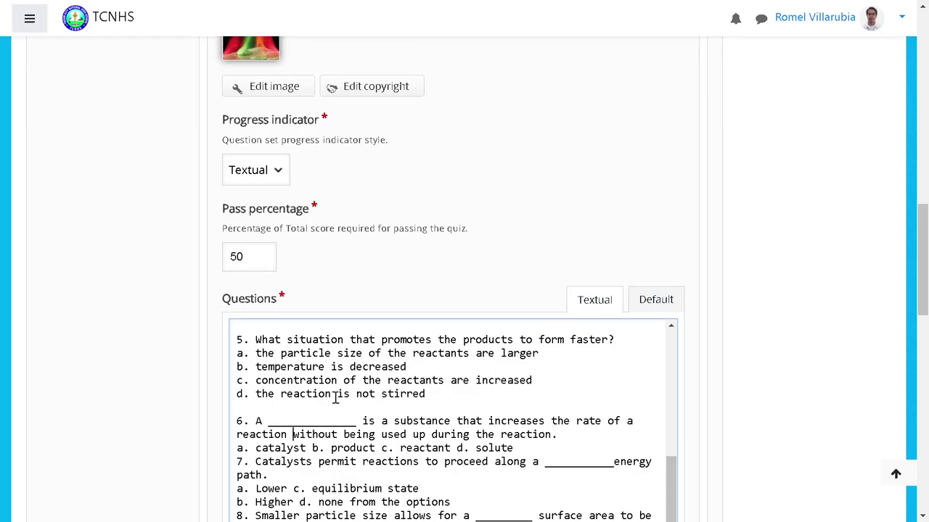
- Put "b. product" and "c. reactant" of question 6 on their own lines
key("Right")
key("Left")
key("Left")
key("shift+Right")
key("shift+Right")
key("shift+Right")
key("shift+Right")
key("shift+Right")
key("shift+Right")
key("shift+Right")
key("shift+Right")
key("shift+Right")
key("shift+Right")
key("shift+Right")
key("shift+Right")
key("Left")
key("Return")
key("Delete")
key("Down")
key("Up")
key("Right")
key("Return")
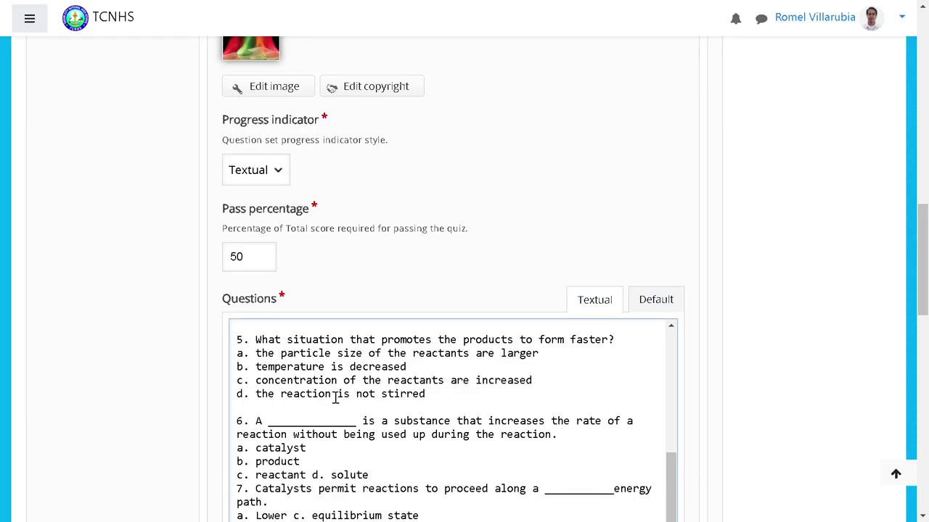
- Put "d. solute" of question 6 on its own line and insert a blank line above question 7
key("Right")
key("Right")
key("Right")
key("Right")
key("Right")
key("Right")
key("Right")
key("Right")
key("Right")
key("Right")
key("Right")
key("Return")
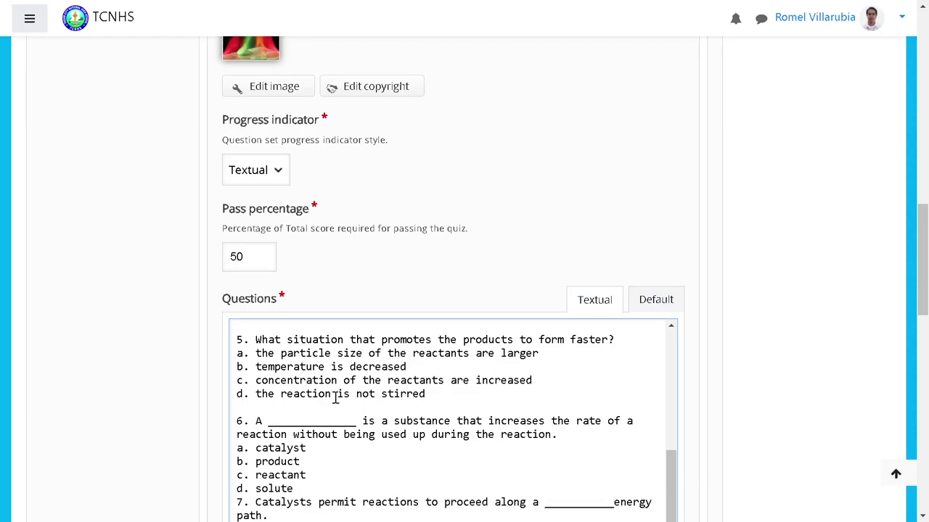
key("Return")
- Put "c. equilibrium state" and "d. none from the options" of question 7 on their own lines
key("Down")
key("Down")
key("Down")
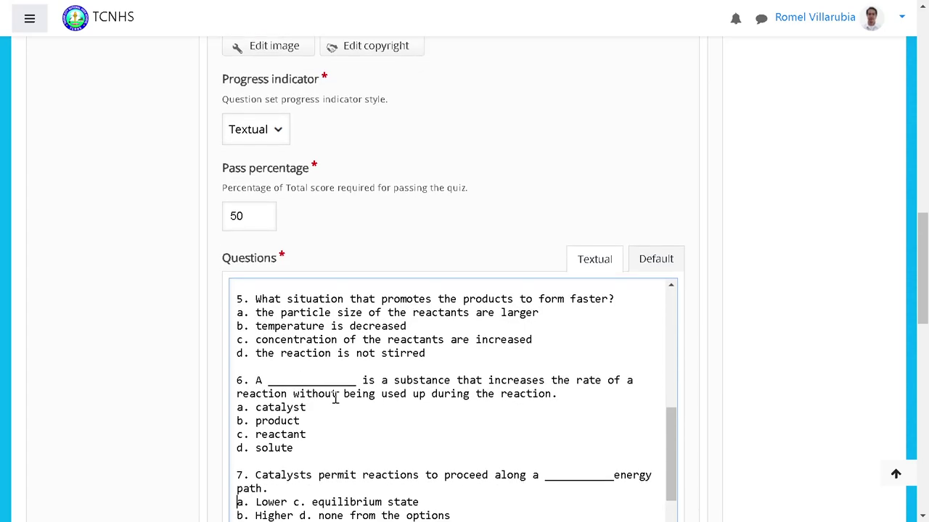
key("Right")
key("Right")
key("Right")
key("Right")
key("Return")
key("Down")
key("Down")
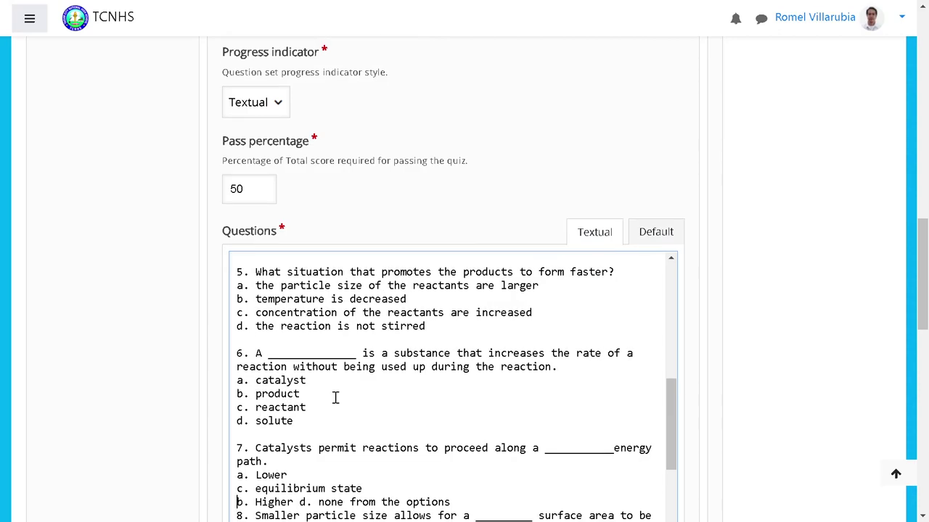
key("Return")
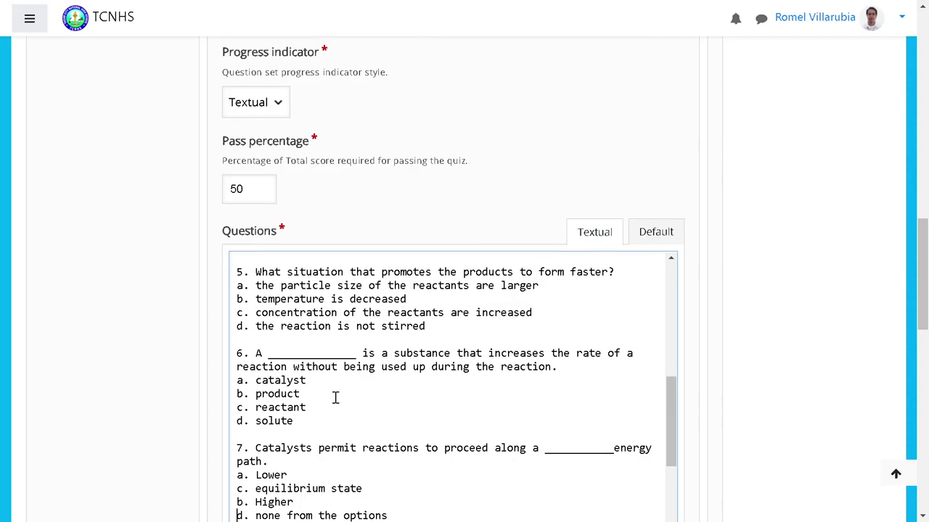
- Move question 7's "c. equilibrium state" line between choices b and d, leaving no empty line among the choices
key("Up")
key("Up")
key("shift+Down")
key("Delete")
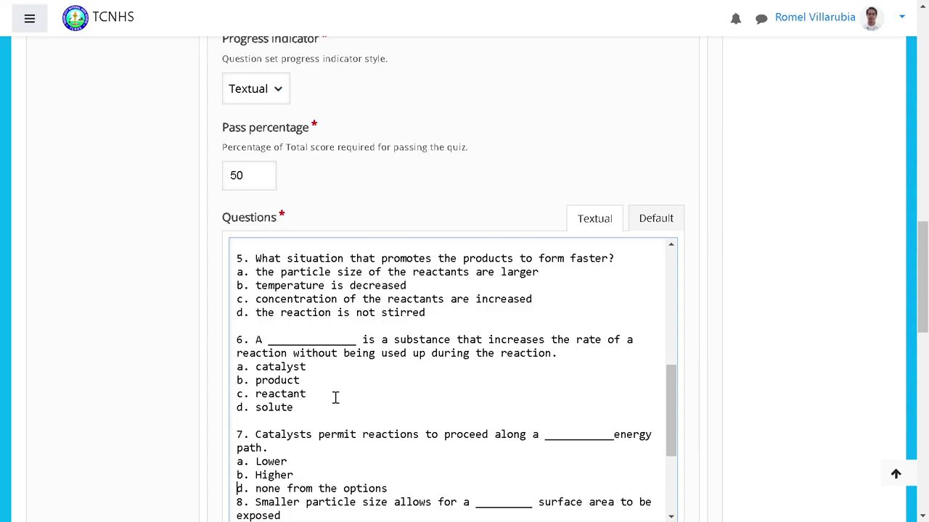
key("Return")
key("Up")
key("ctrl+v")
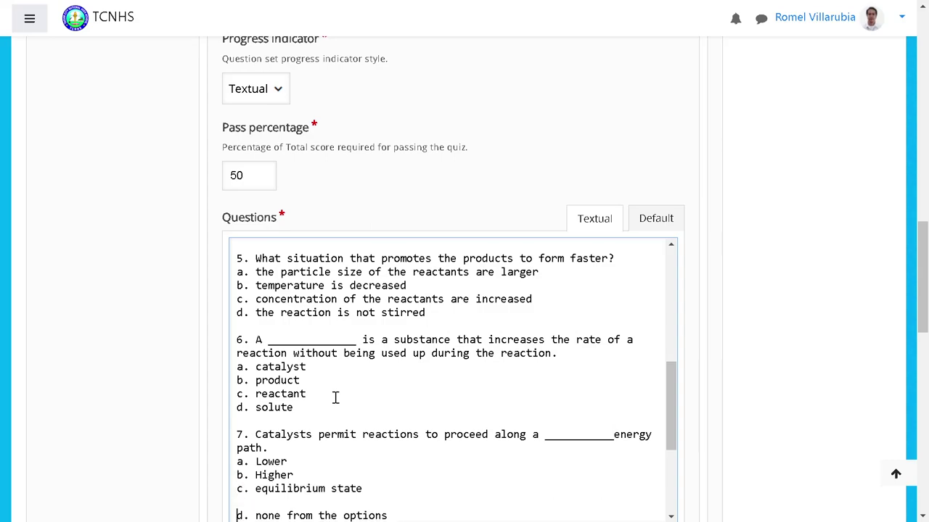
scroll(335, 397, "down", 1)
key("Delete")
- Insert a blank line above question 8 and join its broken question text between "exposed" and "for the reaction."
key("Down")
key("Return")
key("Down")
key("Down")
key("Down")
key("Down")
key("Up")
key("Up")
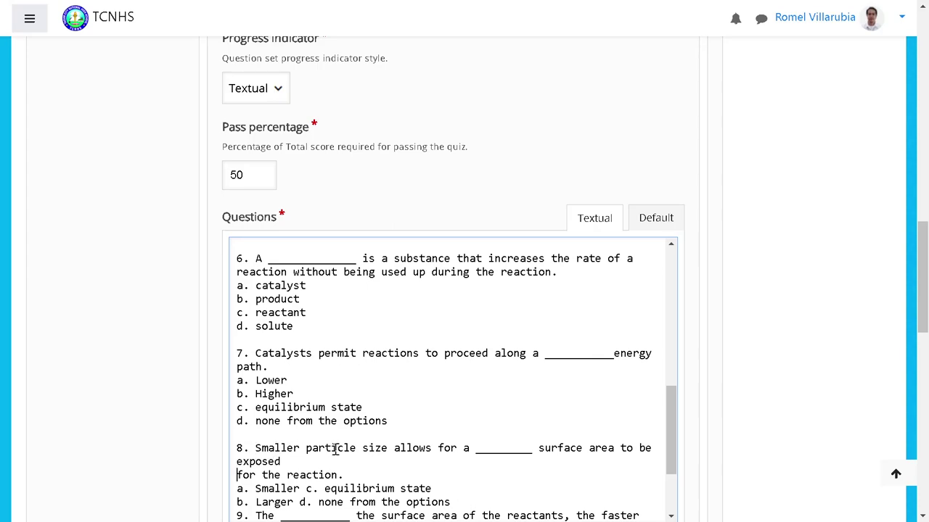
key("BackSpace")
key("BackSpace")
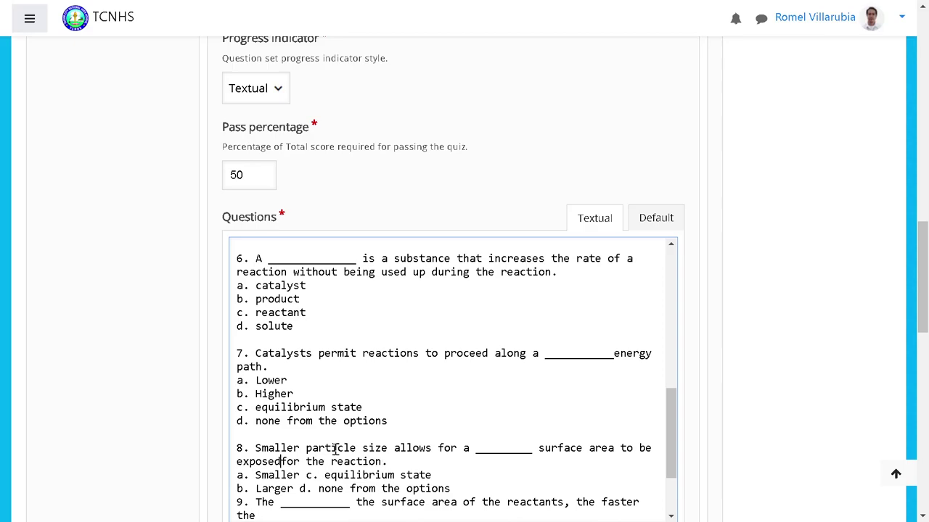
- Put "c. equilibrium state" and "d. none from the options" of question 8 on their own lines
key("Down")
key("Right")
key("Right")
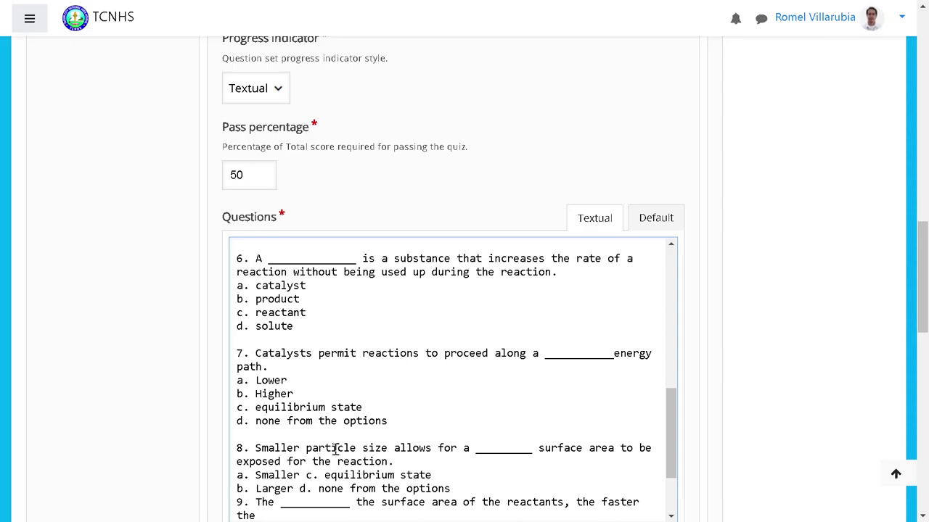
key("Return")
key("Right")
key("Right")
key("Return")
- Move question 8's "c. equilibrium state" line between choices b and d, leaving no empty line among the choices
key("Up")
key("Up")
key("shift+Down")
key("ctrl+x")
key("Down")
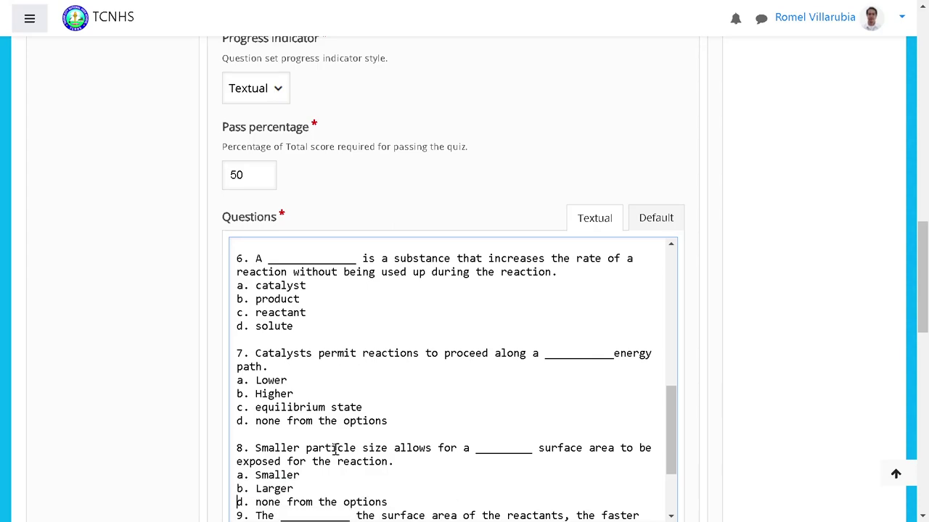
key("Return")
key("Up")
key("ctrl+v")
key("Down")
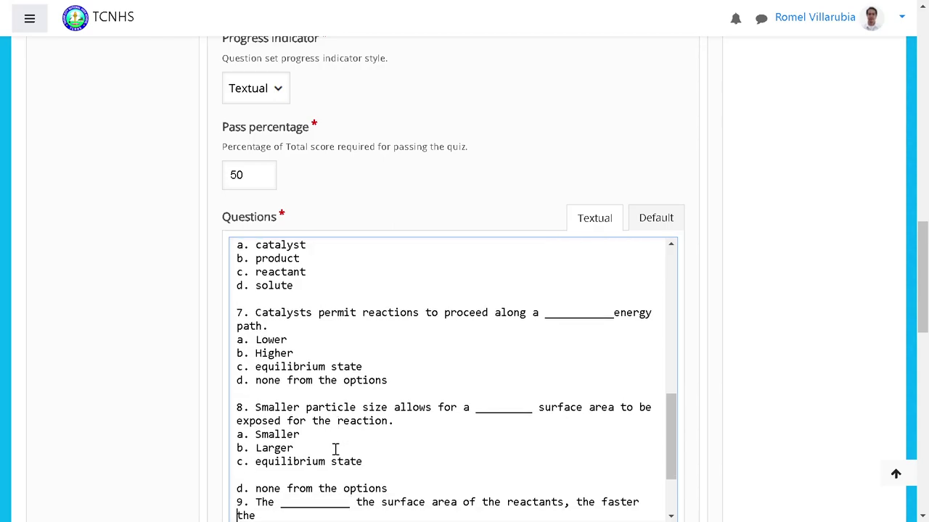
key("BackSpace")
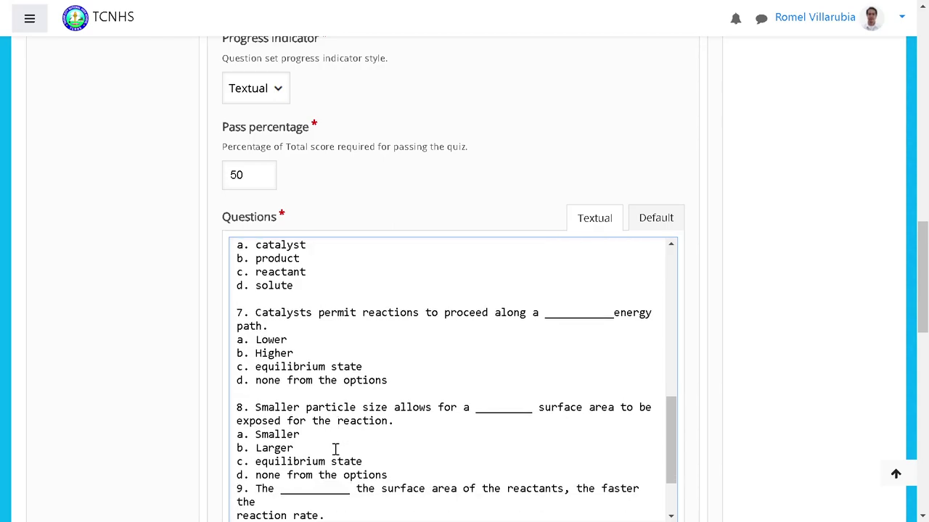
- Insert a blank line above question 9 and join its broken question text between "the" and "reaction rate."
key("Down")
key("Return")
key("Down")
key("Down")
key("Down")
key("Down")
key("Down")
key("Up")
key("Up")
key("Up")
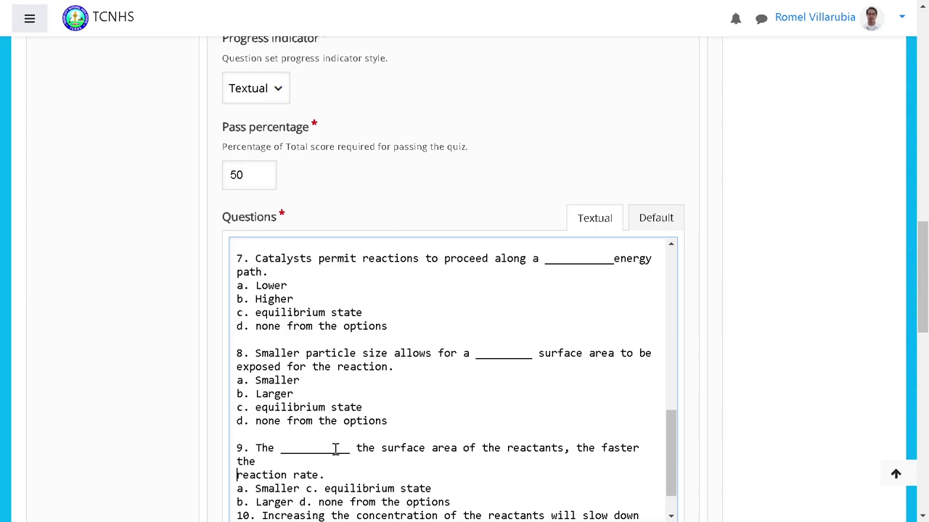
key("BackSpace")
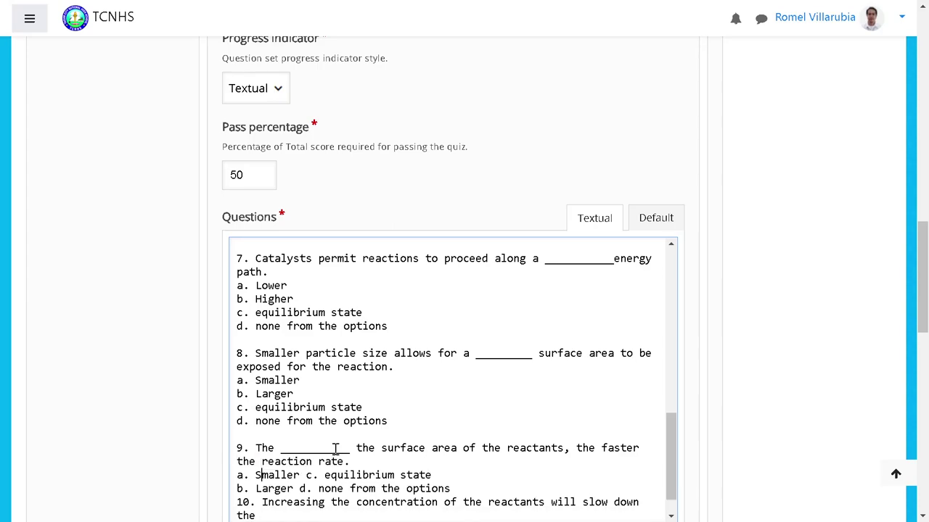
- Move question 9's "c. equilibrium state" onto its own line below "b. Larger", with "d. none from the options" on a separate line after it
key("Right")
key("shift+Right")
key("shift+Right")
key("shift+Right")
key("shift+Right")
key("shift+Right")
key("shift+Right")
key("shift+Right")
key("shift+Right")
key("shift+Right")
key("shift+Right")
key("shift+Right")
key("shift+Right")
key("shift+Right")
key("shift+Right")
key("shift+Right")
key("shift+Right")
key("shift+Right")
key("shift+Right")
key("shift+Right")
key("shift+Right")
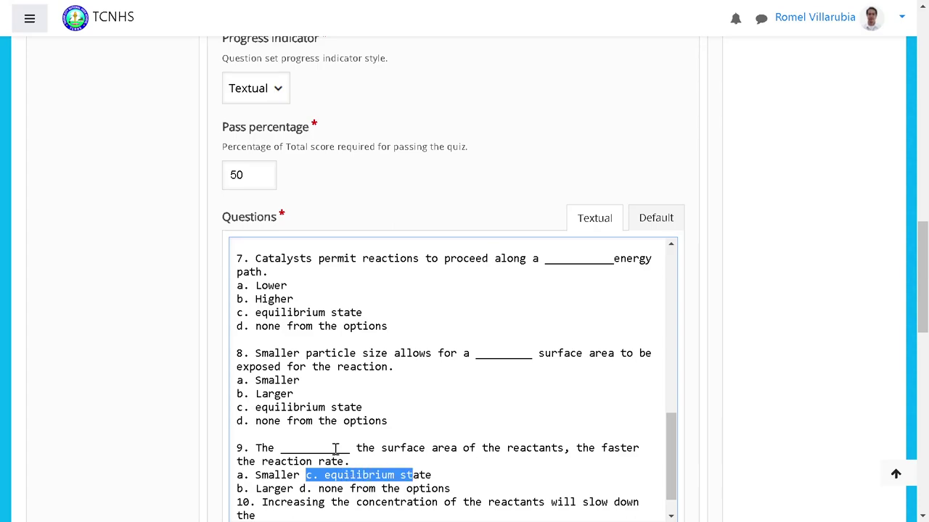
key("ctrl+x")
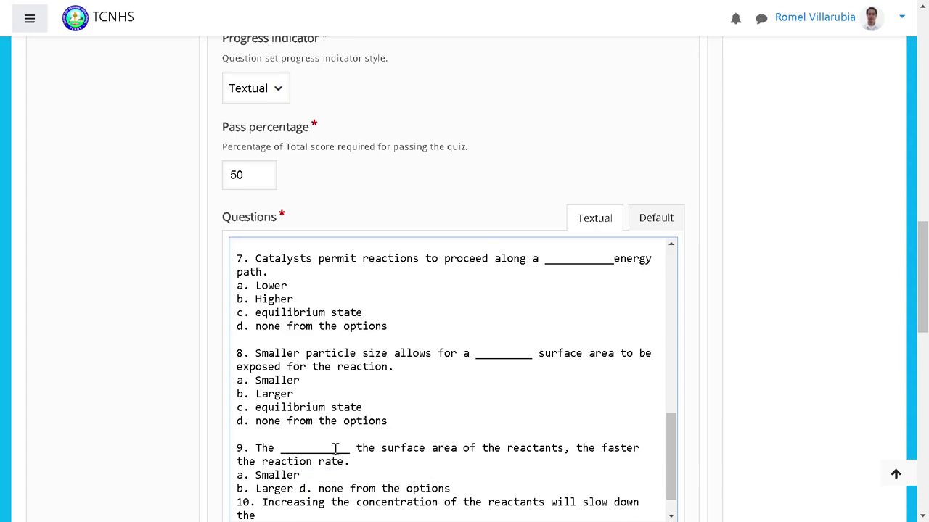
key("Left")
key("Left")
key("Left")
key("Left")
key("Left")
key("Left")
key("Left")
key("Return")
key("Return")
key("ctrl+v")
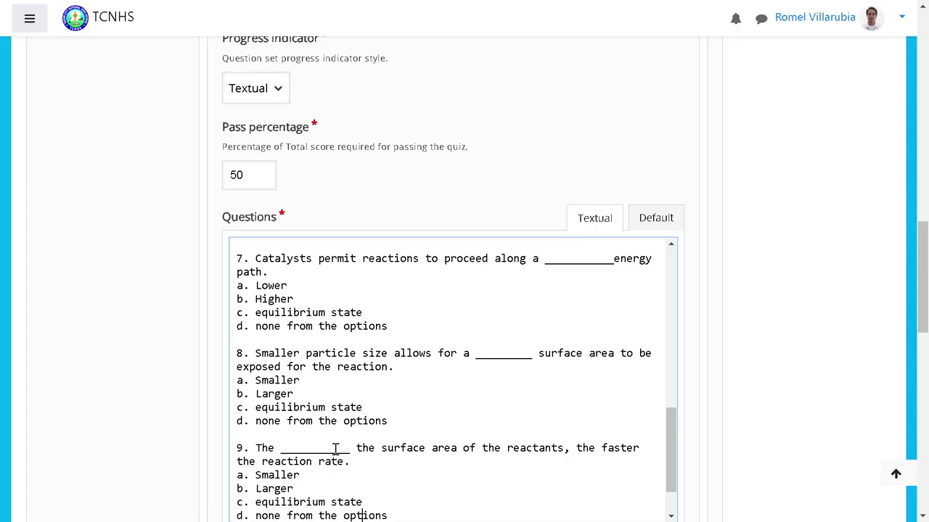
- Insert a blank line above question 10 and join its broken question text between "the" and "reaction."
key("Down")
key("Down")
key("Up")
key("Up")
key("Return")
key("Down")
key("Down")
key("Down")
key("Down")
key("End")
key("Home")
key("Up")
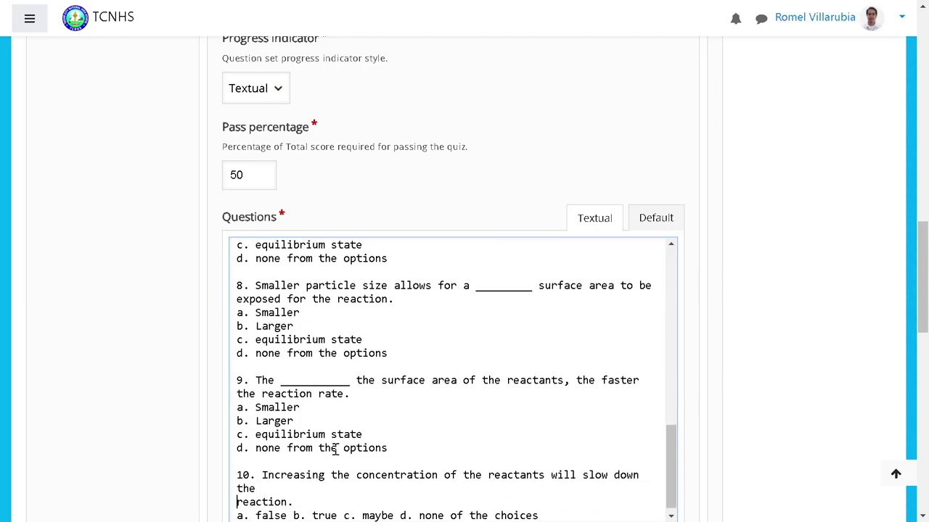
key("BackSpace")
- Join question 10's broken text into "the reaction." and move "b. true" onto its own line below "a. false"
key("Down")
key("End")
key("Up")
key("Home")
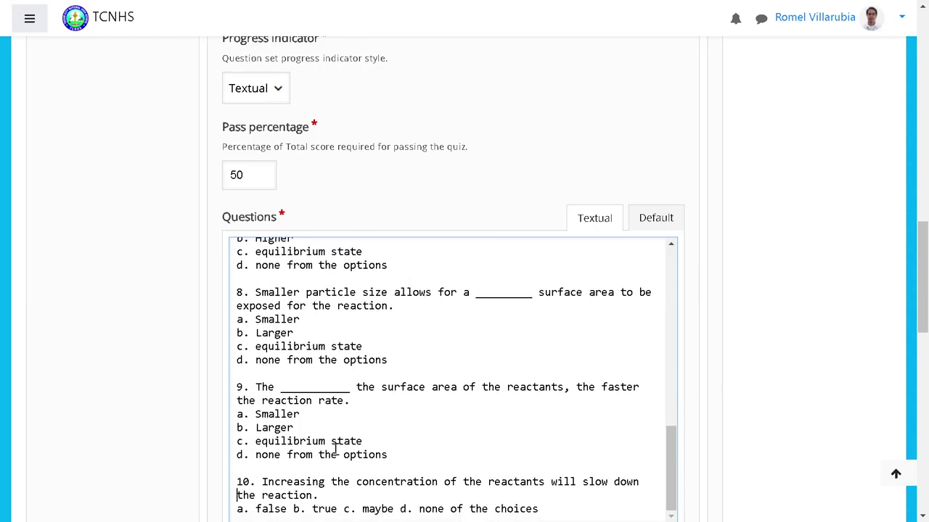
key("Down")
key("Right")
key("Right")
key("Right")
key("shift+Right")
key("shift+Right")
key("shift+Right")
key("shift+Right")
key("shift+Right")
key("shift+Right")
key("shift+Right")
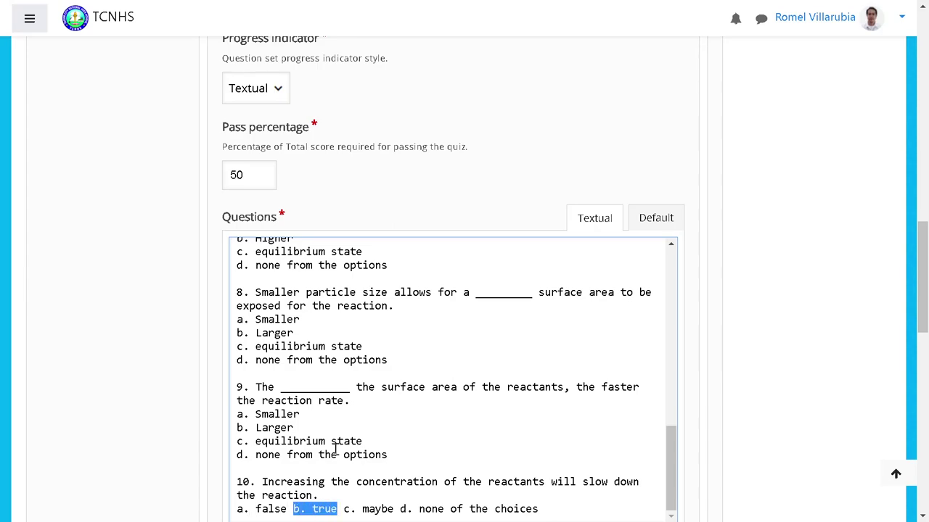
key("Left")
key("Return")
key("End")
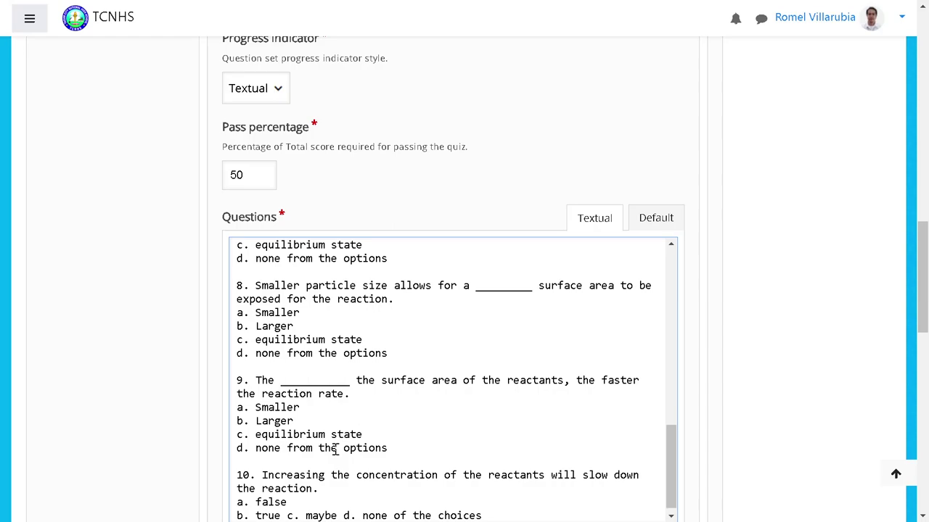
- Move question 10's "c. maybe" and "d. none of the choices" onto separate lines below "b. true"
scroll(302, 468, "down", 1)
left_click(288, 509)
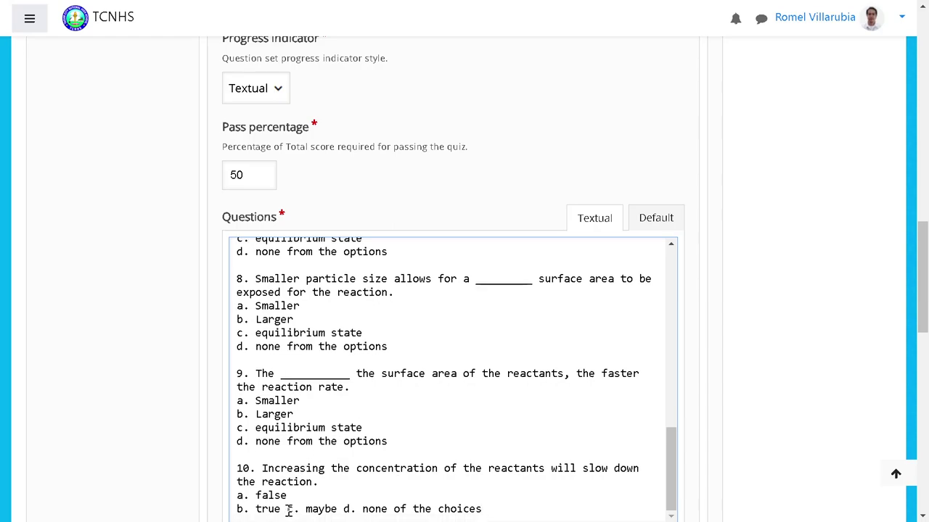
key("Return")
left_click(294, 509)
key("Return")
- Mark the correct answers with an asterisk prefix: choice a in question 1, b in question 2 and d in question 3
scroll(349, 476, "up", 10)
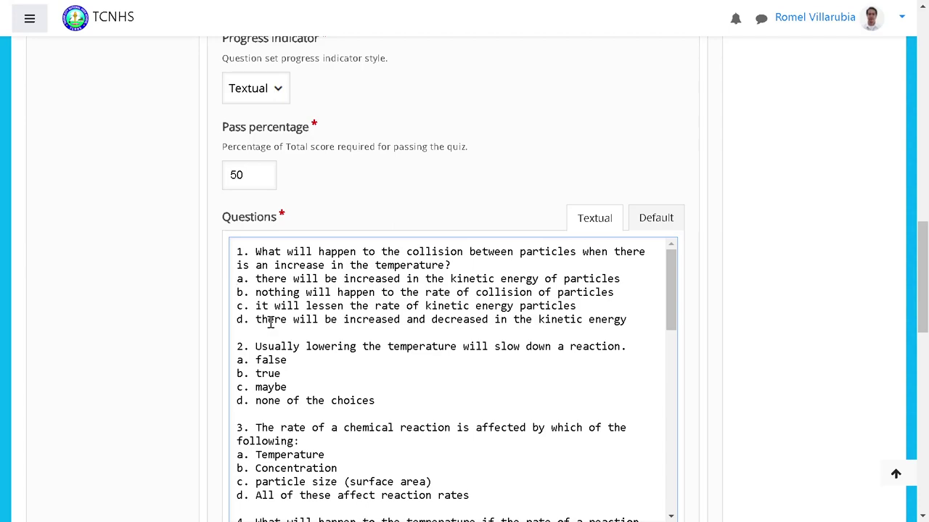
type("*")
key("shift+Left")
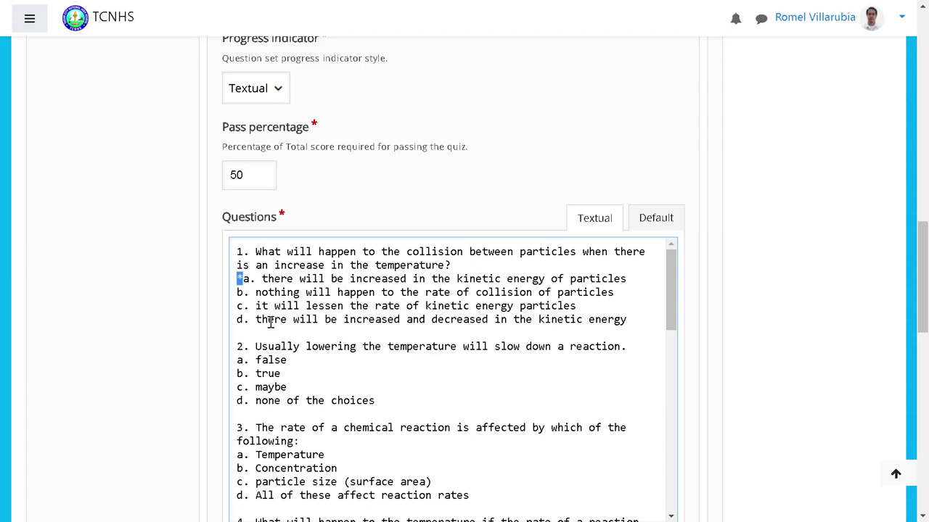
left_click(240, 374)
key("ctrl+v")
scroll(265, 436, "down", 1)
left_click(240, 420)
key("ctrl+v")
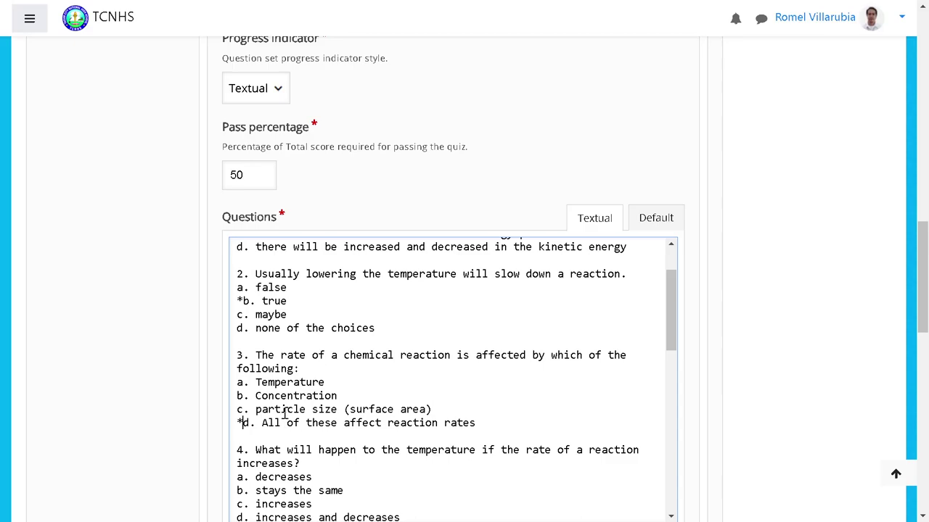
- Try asterisk prefixes on choice c in questions 5 and 6 and on choice a in question 7
scroll(284, 410, "up", 1)
scroll(284, 410, "down", 2)
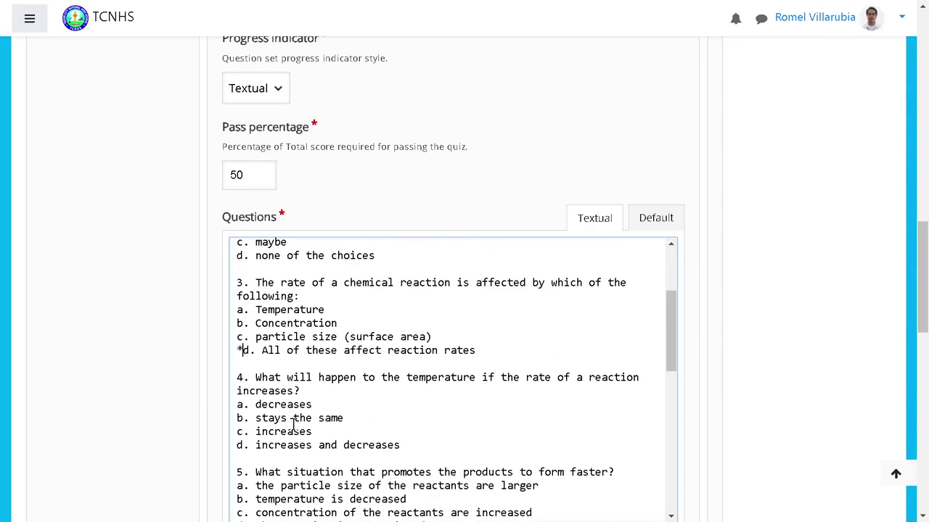
scroll(293, 403, "up", 1)
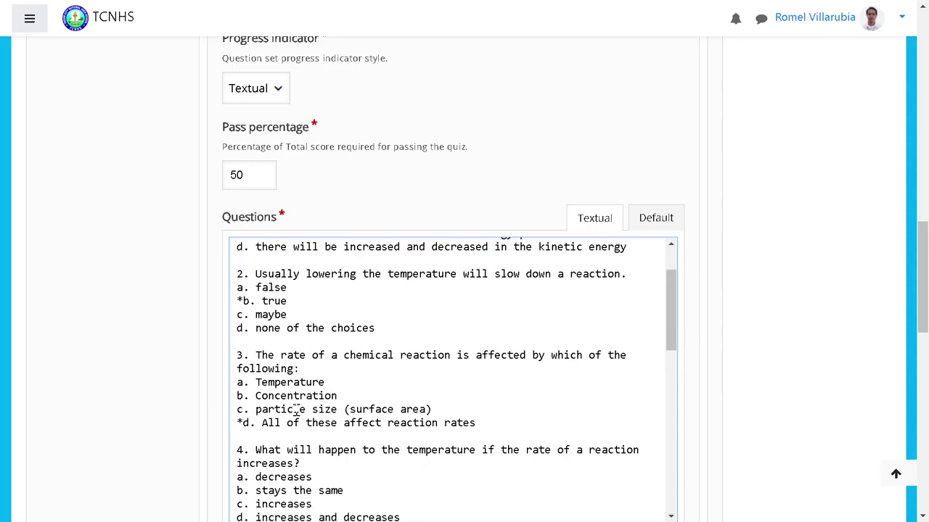
scroll(296, 411, "up", 1)
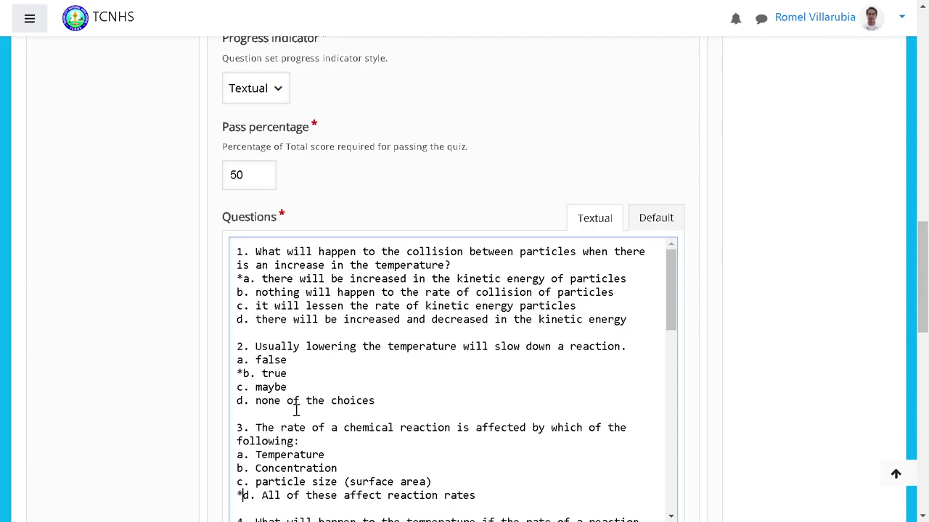
scroll(296, 410, "down", 1)
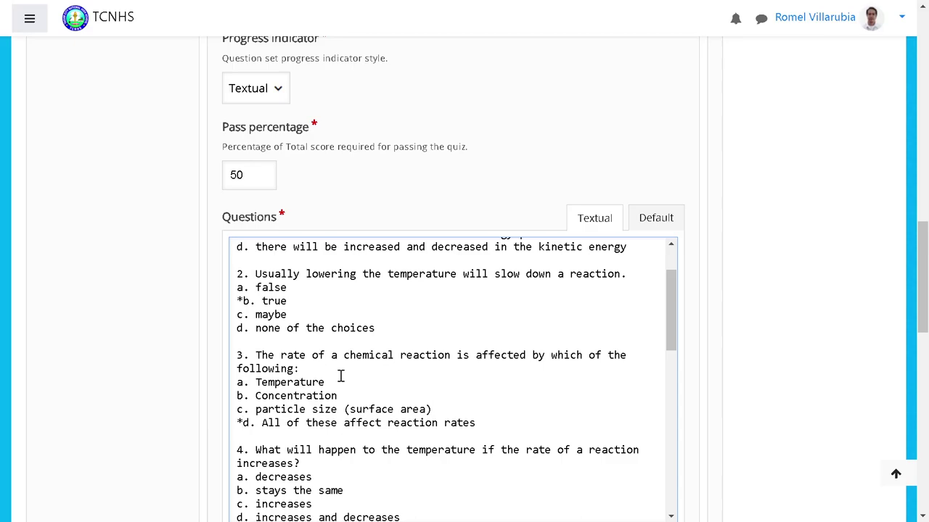
scroll(340, 375, "down", 2)
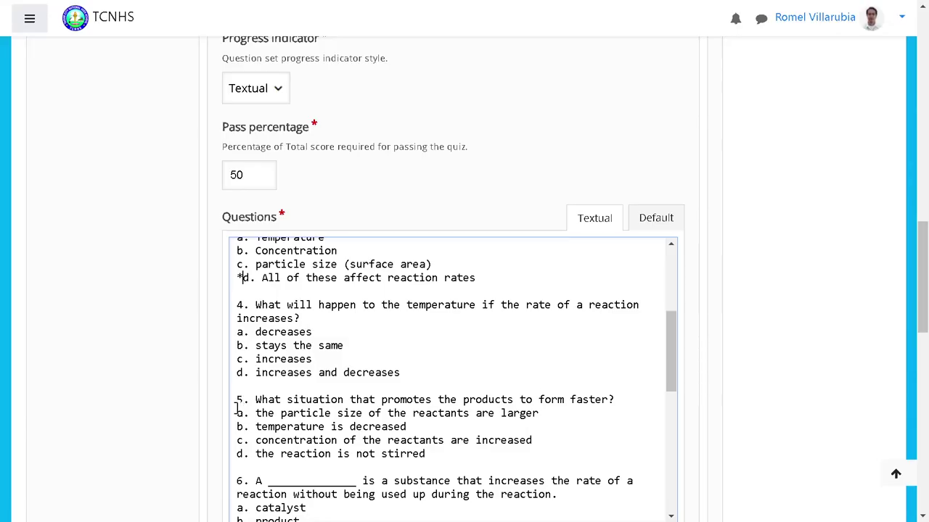
left_click(238, 441)
type("*")
scroll(267, 442, "down", 3)
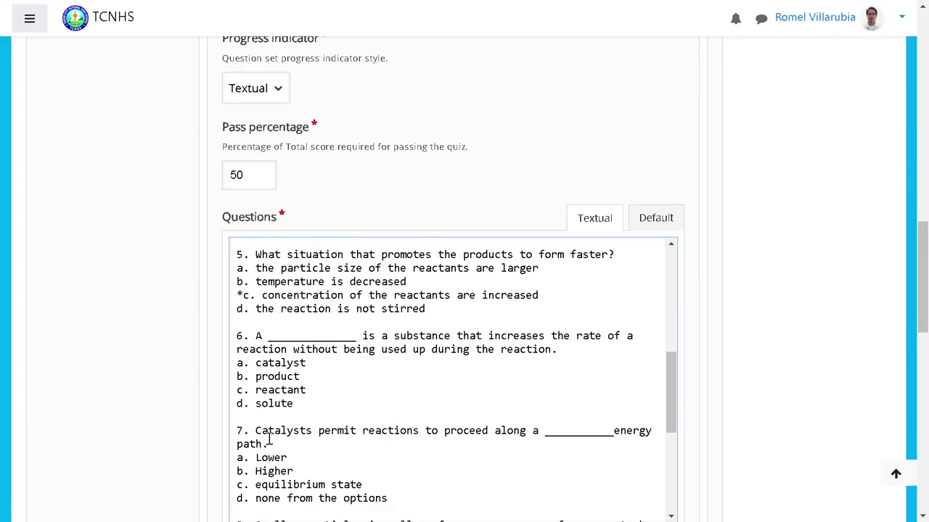
left_click(238, 390)
type("*")
left_click(238, 458)
type("*")
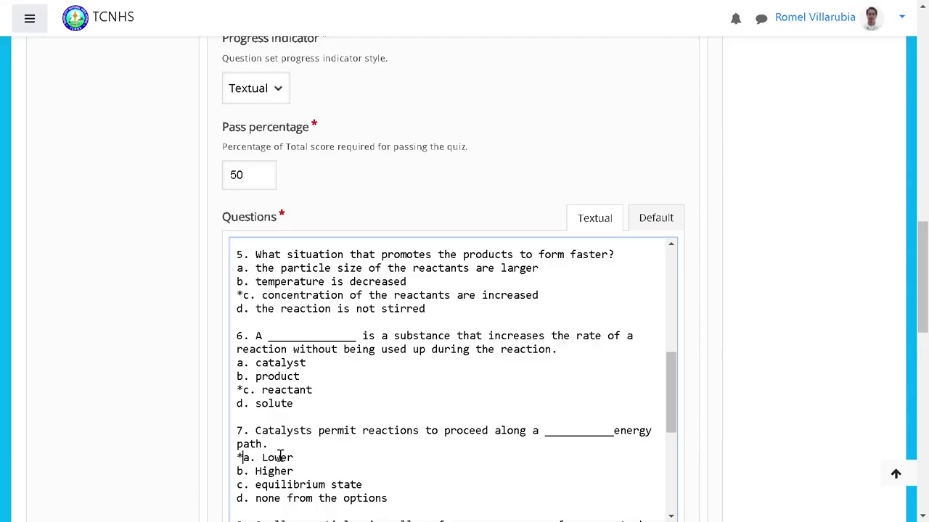
- Remove the asterisks from choice c in questions 5 and 6 and from choice a in question 7
scroll(288, 448, "up", 1)
scroll(288, 449, "up", 1)
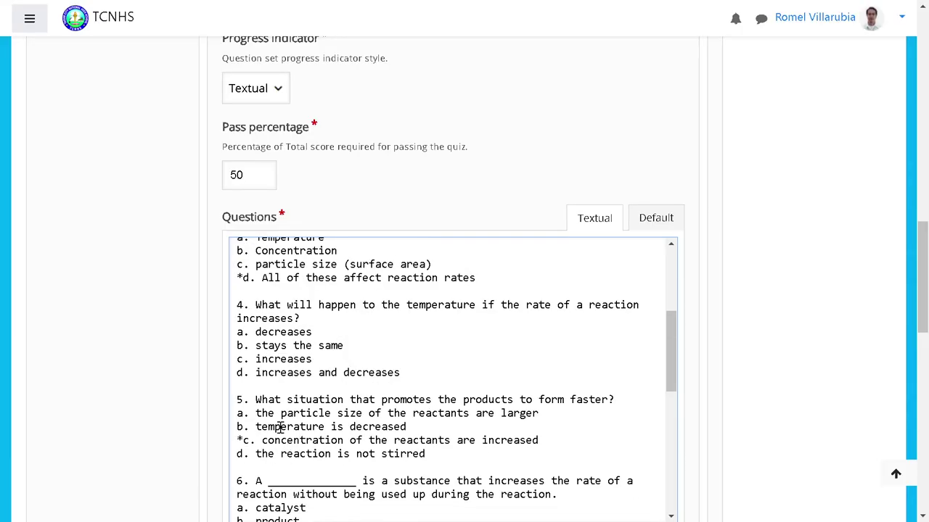
left_click(241, 440)
key("BackSpace")
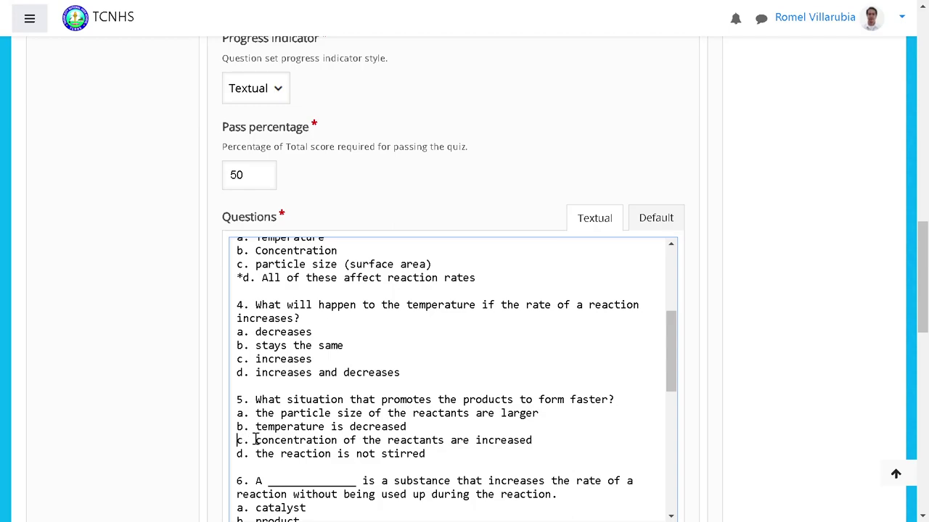
scroll(254, 424, "down", 2)
left_click(243, 390)
key("BackSpace")
left_click(243, 457)
key("BackSpace")
- Mark choice c in questions 4 and 5 and choice a in question 6 as correct with an asterisk prefix
scroll(259, 454, "up", 2)
left_click(238, 359)
type("*")
scroll(264, 392, "down", 1)
left_click(239, 368)
type("*")
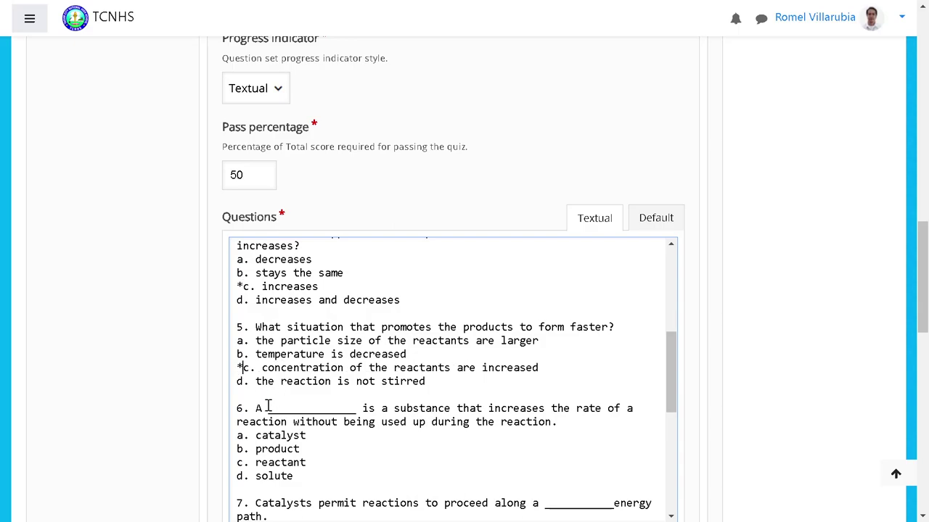
left_click(240, 435)
type("*")
- Mark choice b in questions 7, 8 and 9 and choice a in question 10 as correct with an asterisk prefix
scroll(247, 406, "down", 2)
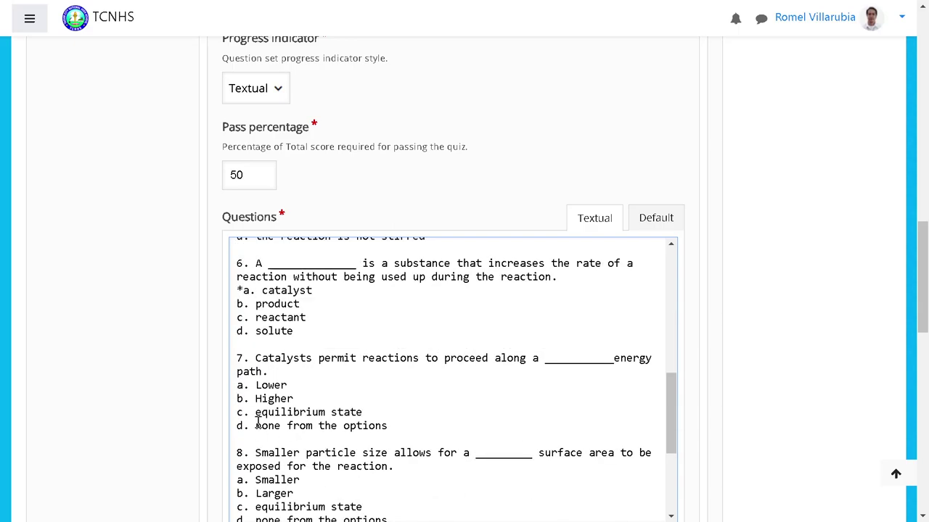
scroll(283, 389, "down", 1)
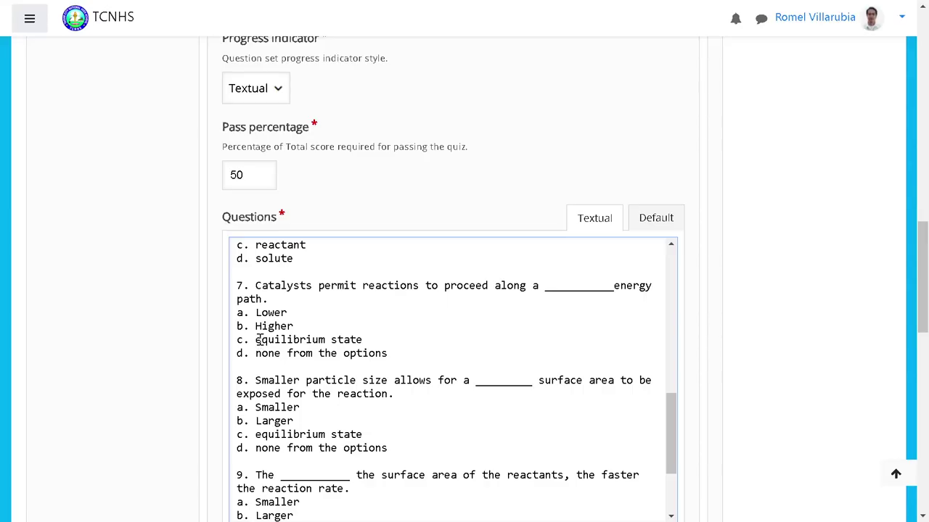
scroll(259, 339, "up", 2)
scroll(286, 351, "down", 2)
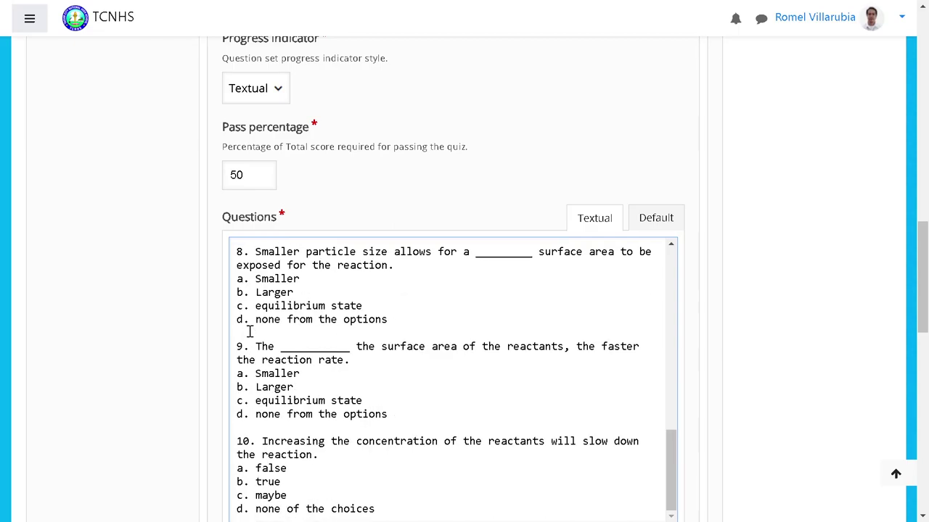
type("*")
left_click(257, 388)
key("Home")
type("*")
scroll(258, 390, "down", 1)
left_click(258, 390)
key("Home")
type("*")
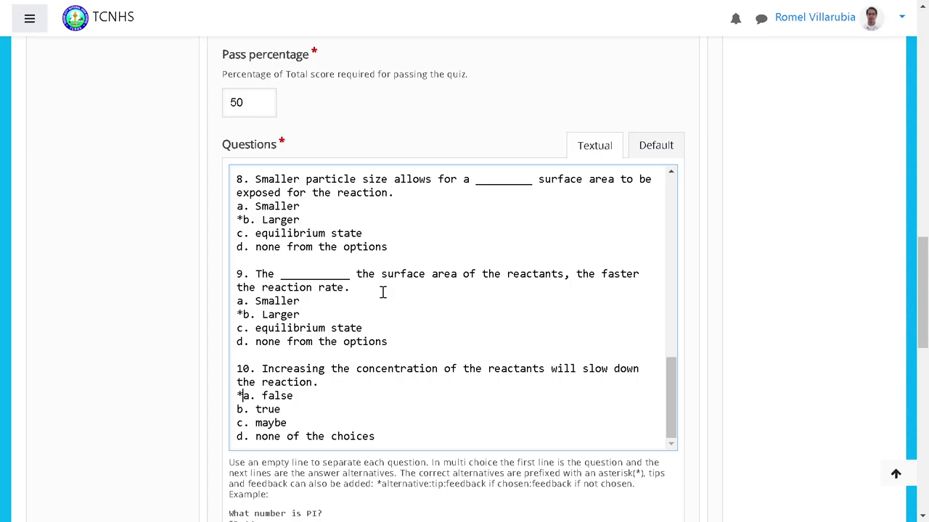
- Review the marked questions and the remaining question set options below them
scroll(371, 304, "up", 2)
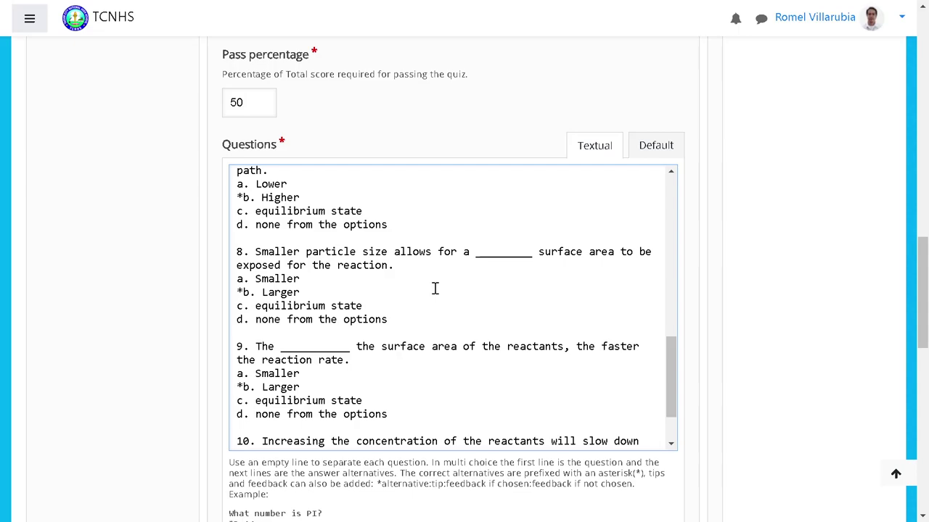
scroll(435, 289, "up", 4)
scroll(434, 288, "down", 6)
left_click(810, 328)
scroll(808, 327, "up", 3)
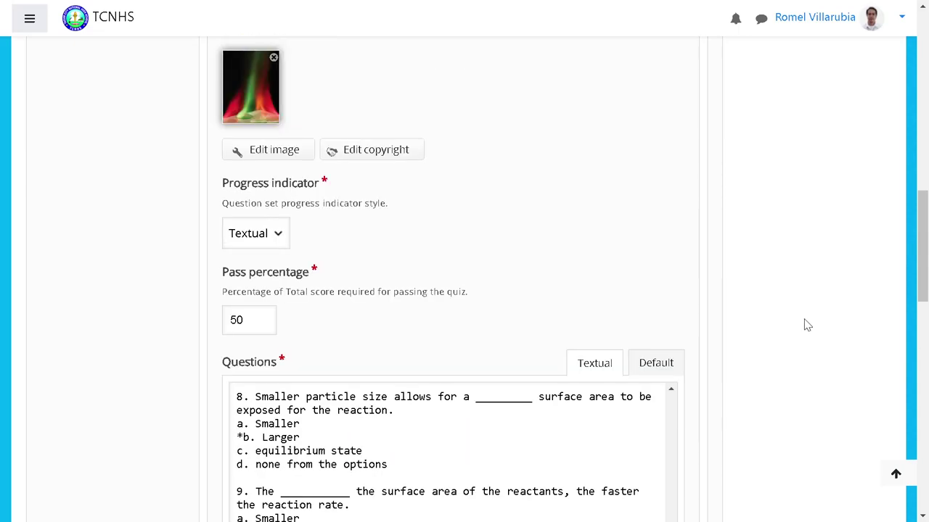
scroll(806, 324, "down", 6)
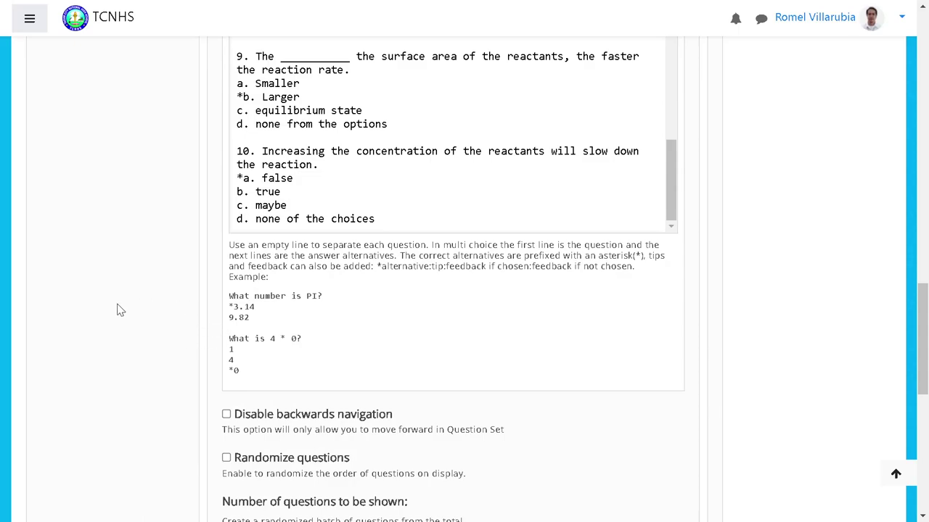
scroll(121, 309, "down", 2)
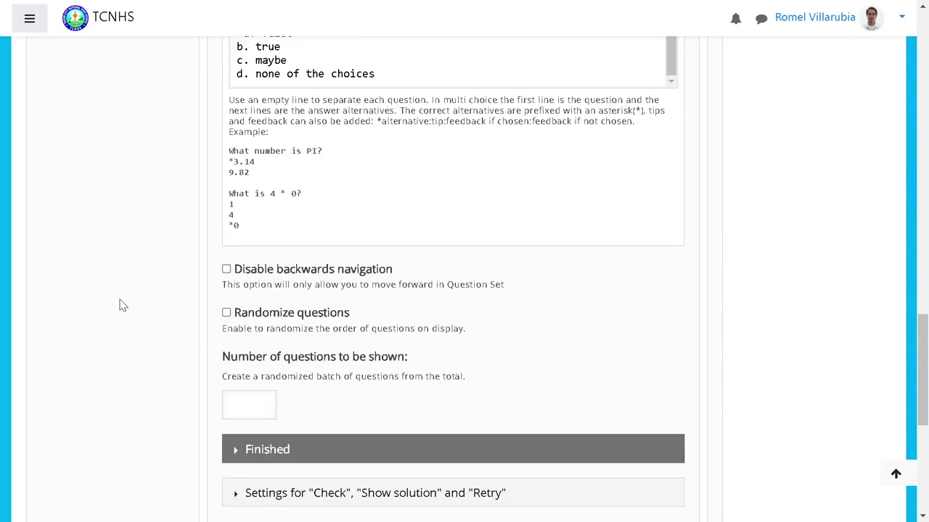
scroll(121, 306, "up", 8)
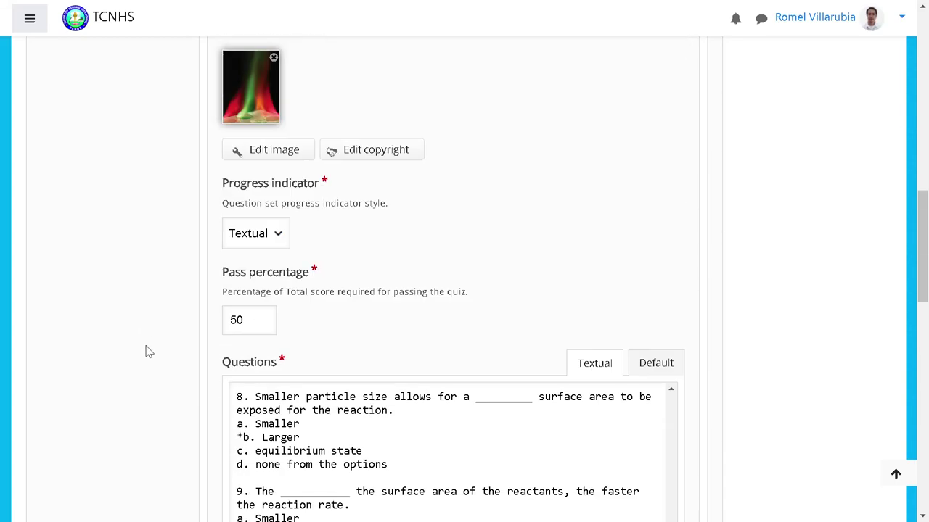
- Save the interactive book and start reading it from its cover
scroll(147, 352, "down", 15)
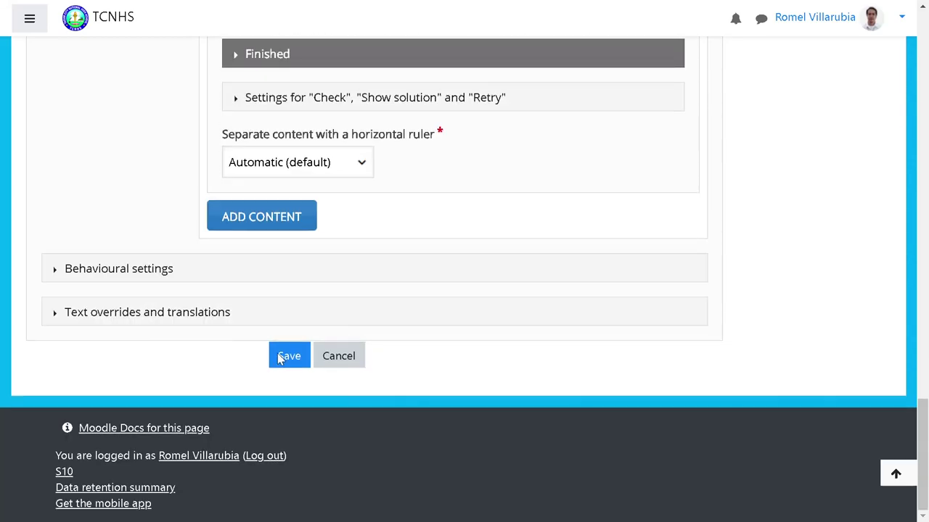
left_click(288, 360)
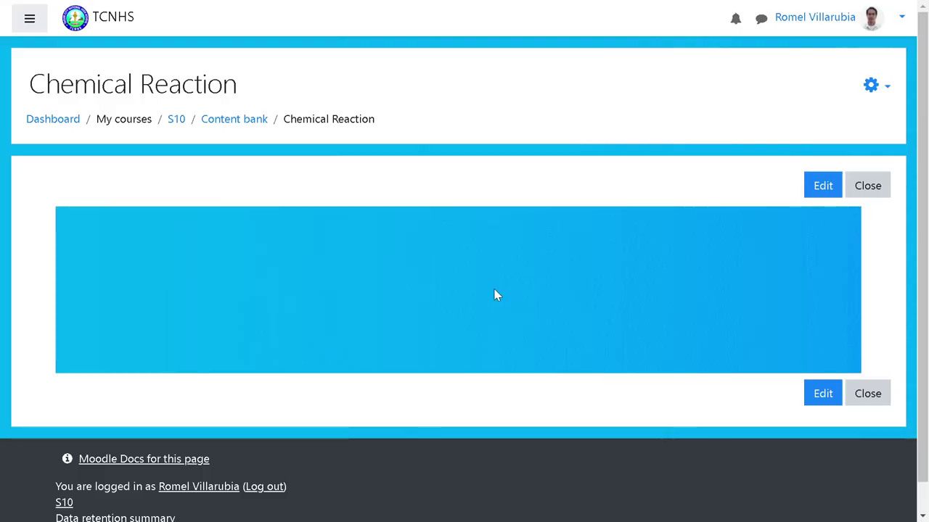
scroll(544, 303, "down", 5)
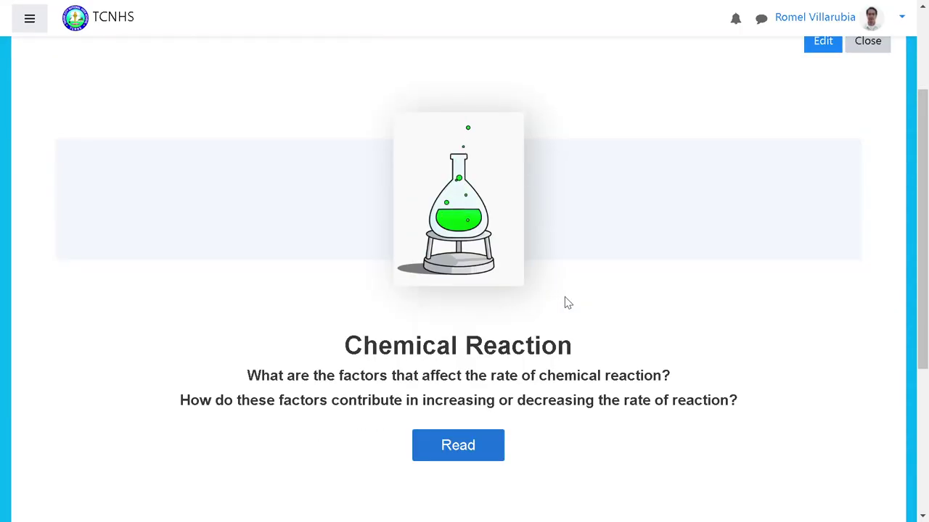
left_click(454, 301)
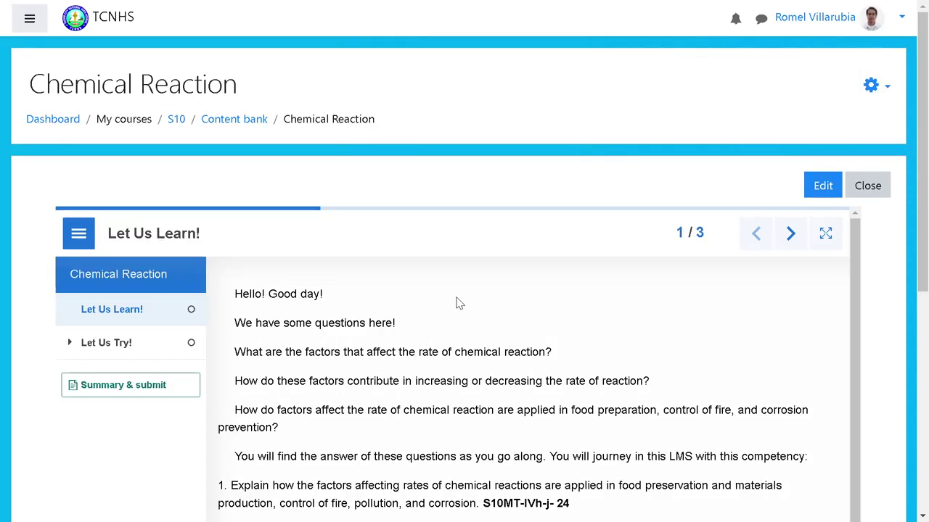
- Open the "Let Us Try!" page in the saved book and start its quiz
left_click(116, 345)
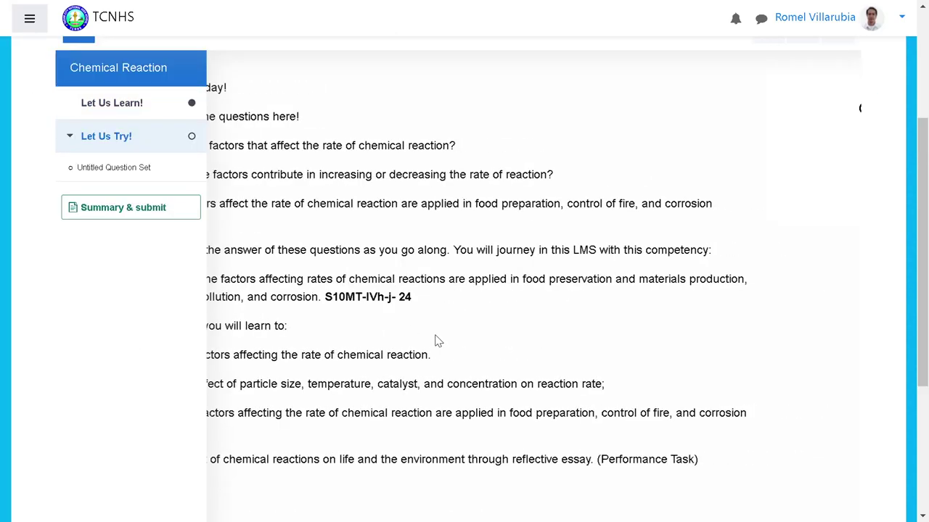
scroll(414, 305, "up", 1)
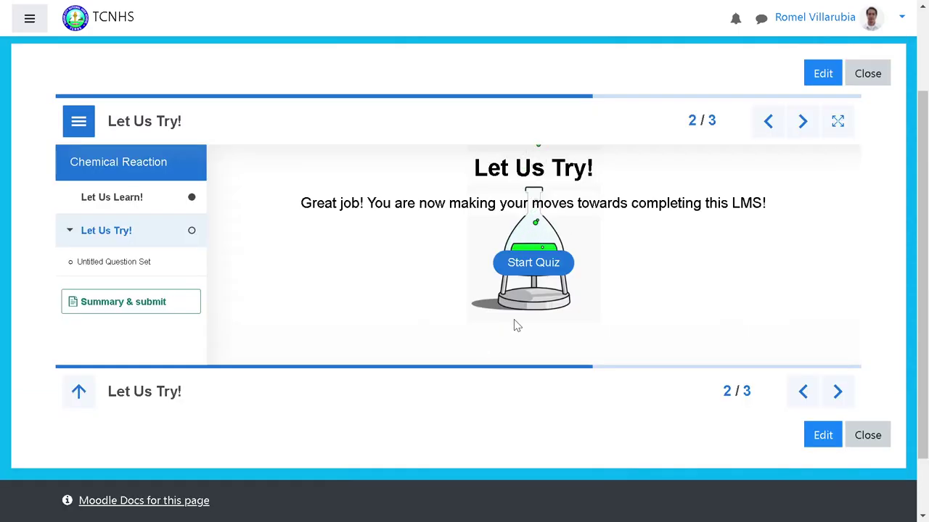
left_click(537, 264)
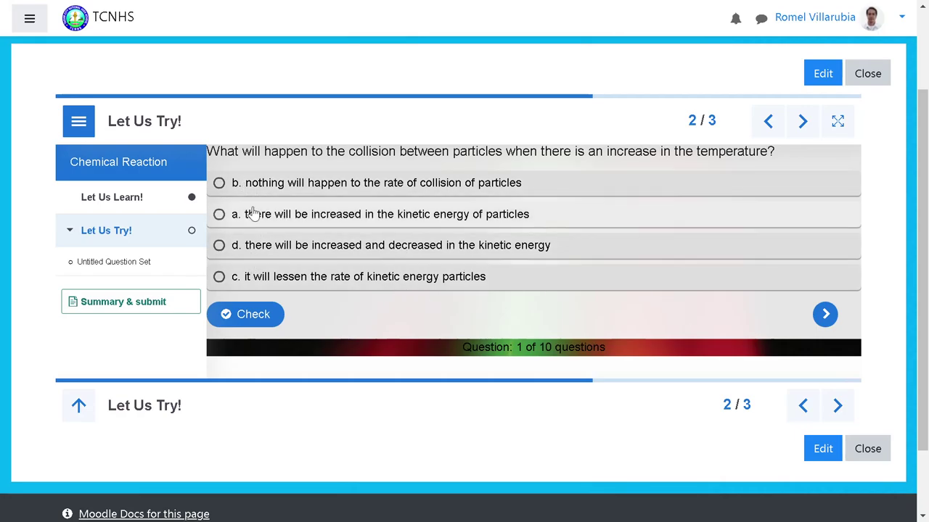
- Reopen the "Chemical Reaction" book for editing and go to its list of pages
scroll(647, 264, "up", 1)
left_click(822, 149)
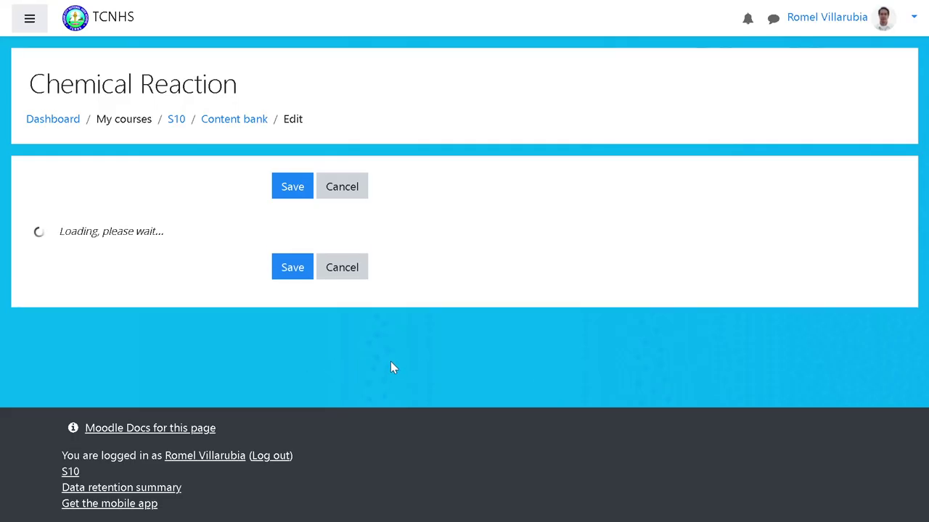
scroll(375, 371, "down", 2)
scroll(305, 358, "down", 1)
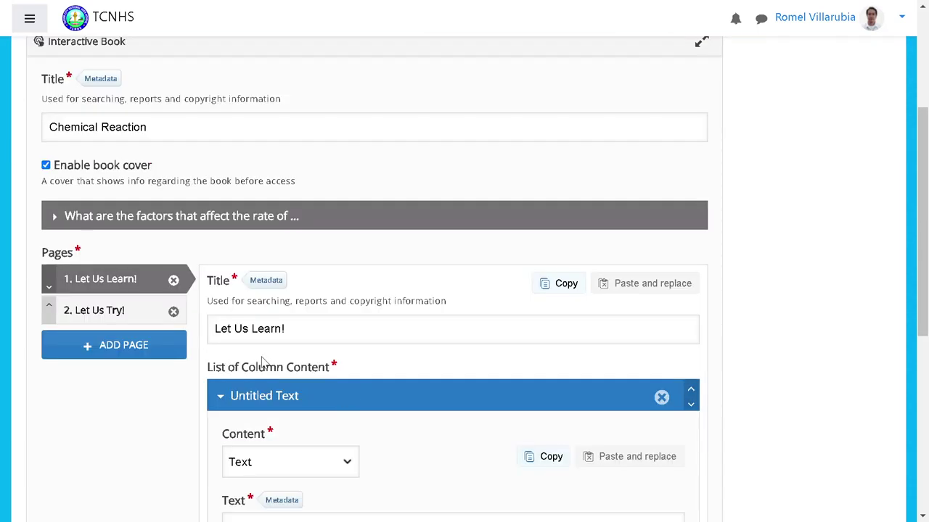
- Open the "Let Us Try!" page and go to the list of questions in its question set
left_click(117, 312)
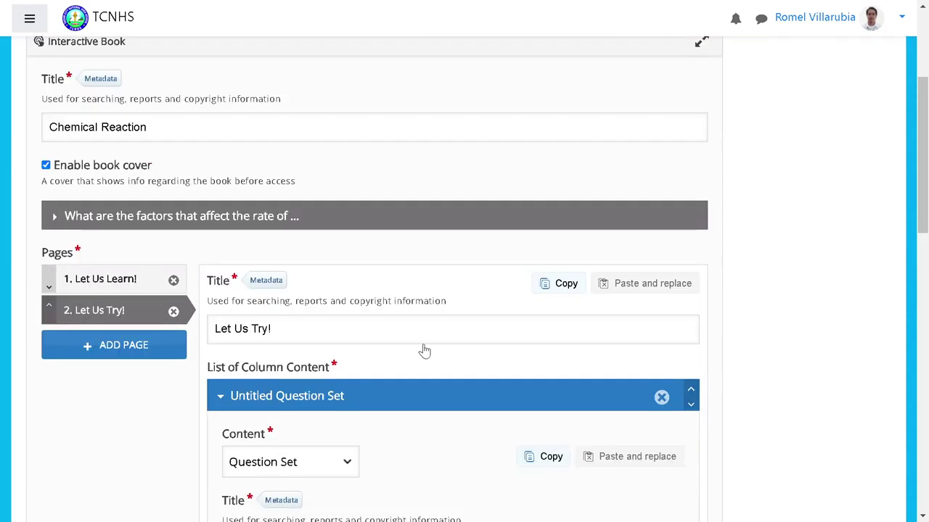
scroll(449, 349, "down", 1)
scroll(499, 348, "down", 4)
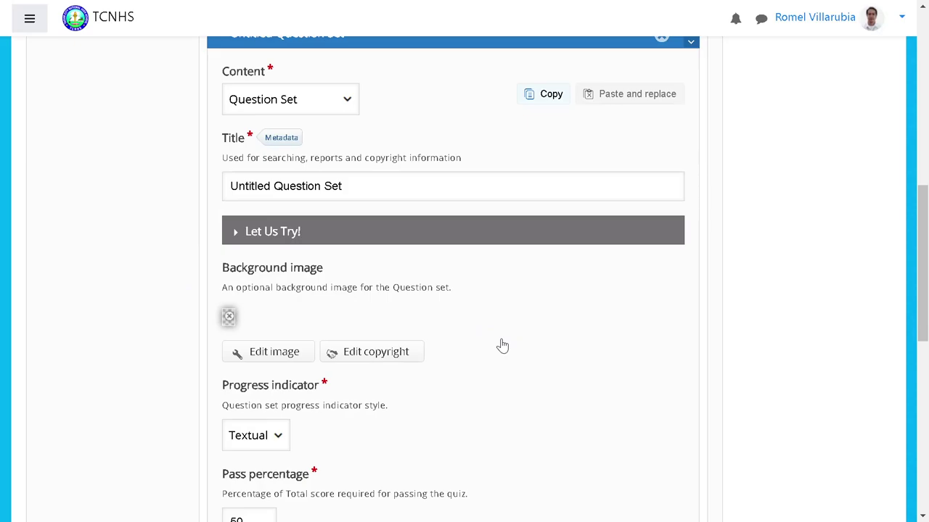
scroll(500, 334, "up", 3)
scroll(500, 342, "down", 5)
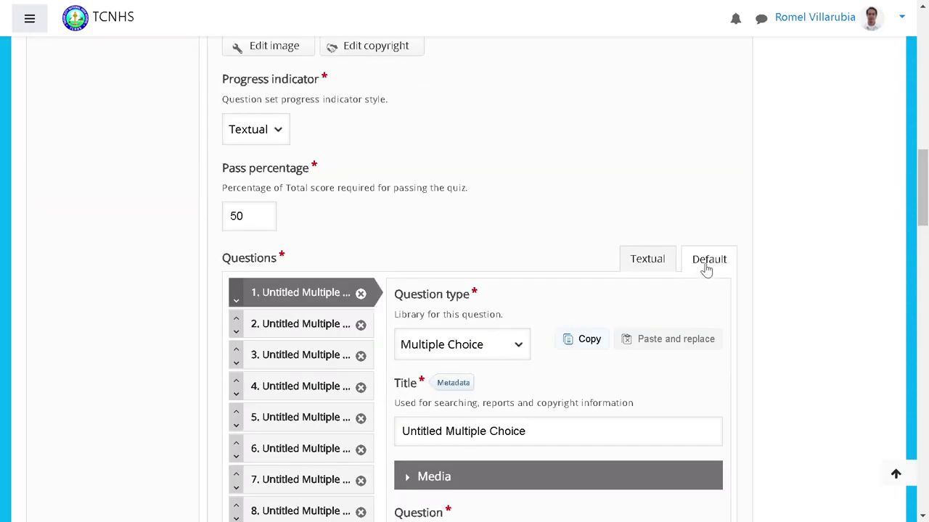
scroll(312, 385, "down", 2)
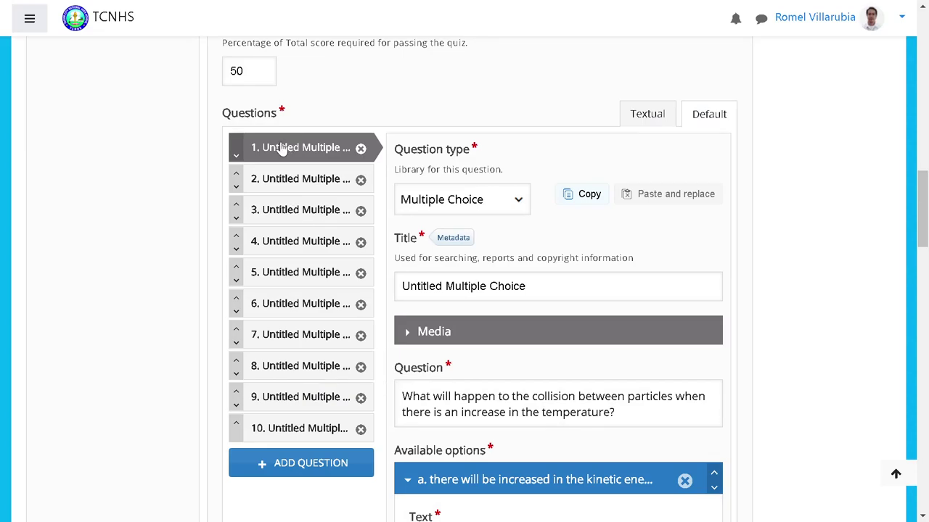
- Turn off "Randomize answers" in the behavioural settings of question 1, about particle collisions when the temperature increases
scroll(508, 399, "down", 12)
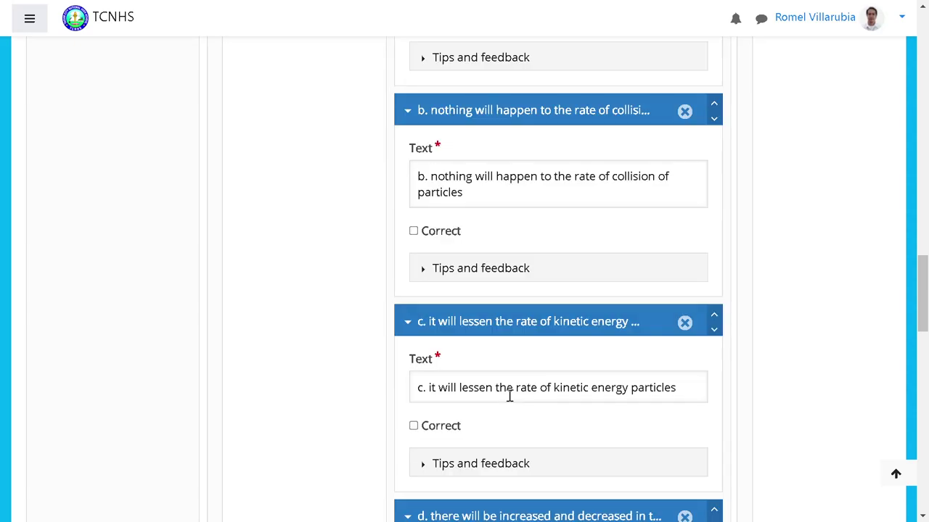
scroll(510, 400, "down", 2)
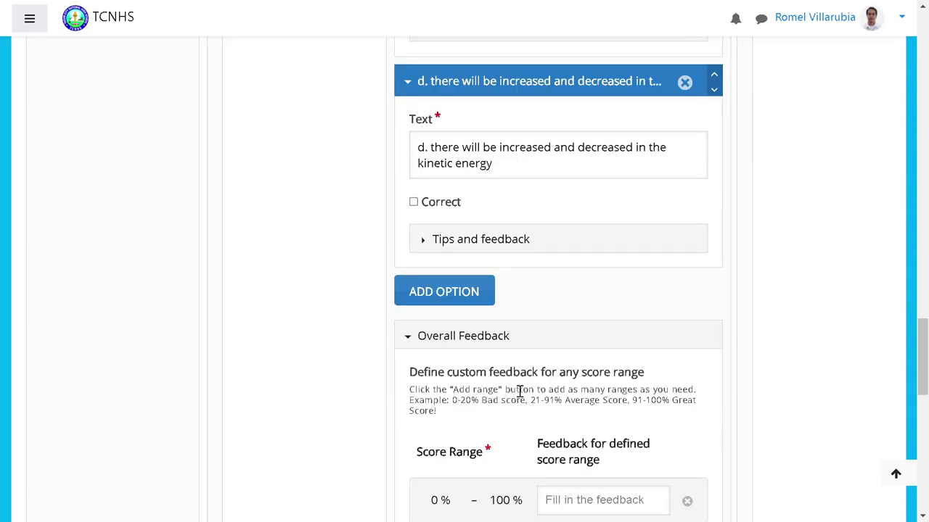
scroll(519, 392, "down", 3)
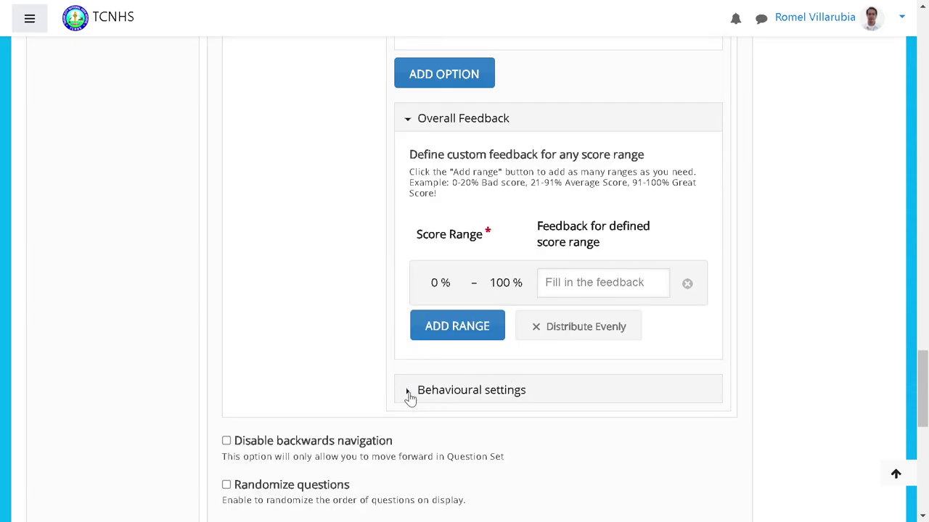
left_click(408, 392)
scroll(541, 405, "down", 2)
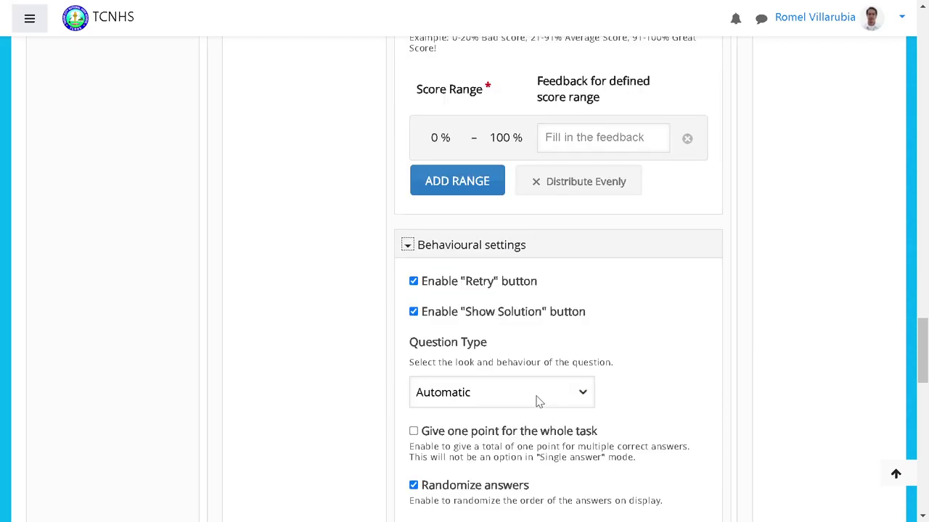
scroll(540, 401, "down", 1)
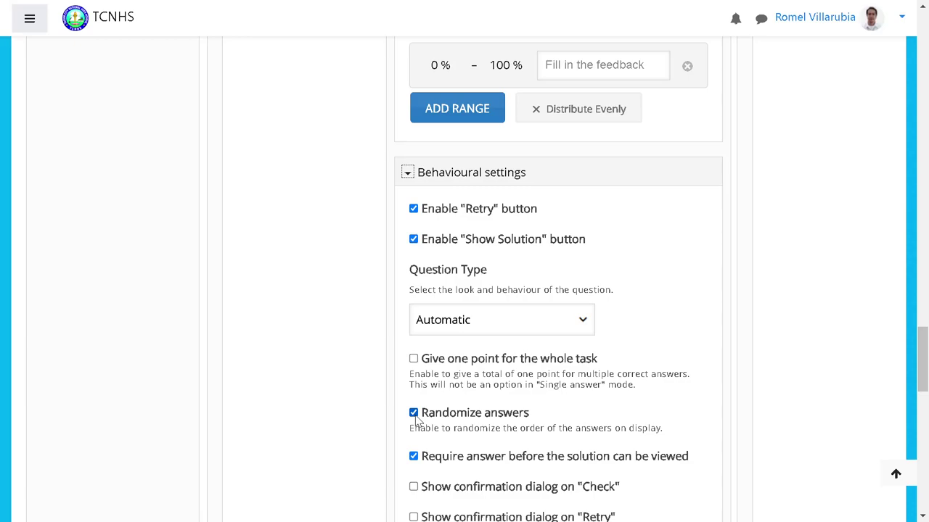
left_click(413, 414)
- Turn off "Randomize answers" in the behavioural settings of question 2 in the "Let Us Try!" set
scroll(351, 399, "up", 20)
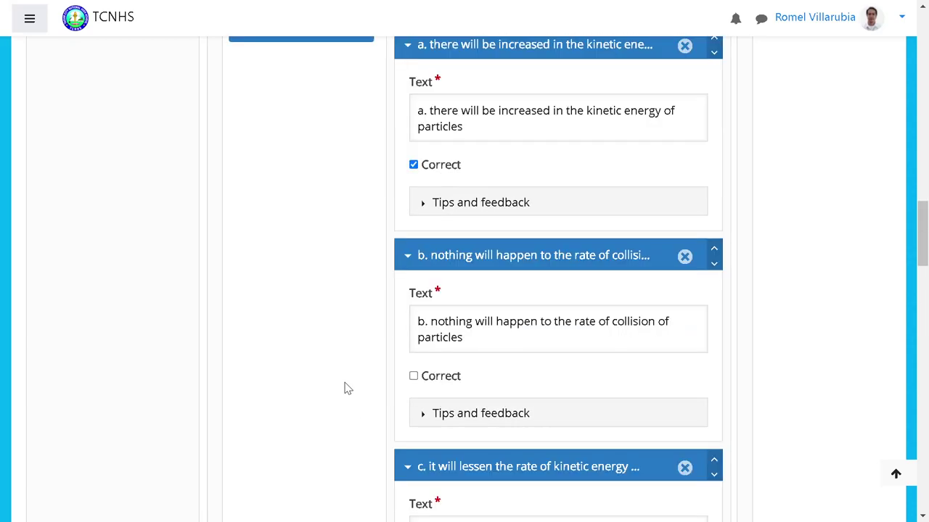
scroll(327, 348, "up", 1)
left_click(307, 323)
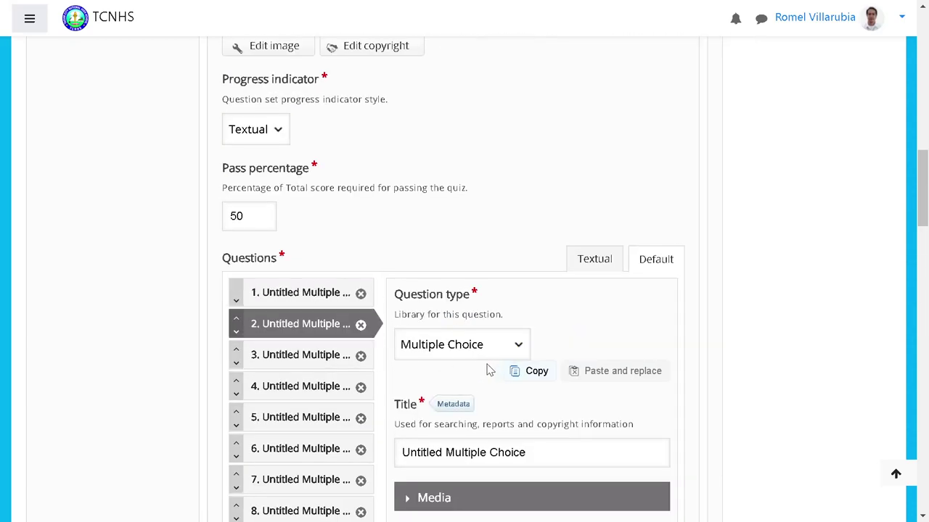
scroll(489, 390, "down", 8)
scroll(489, 390, "down", 13)
left_click(407, 234)
left_click(413, 486)
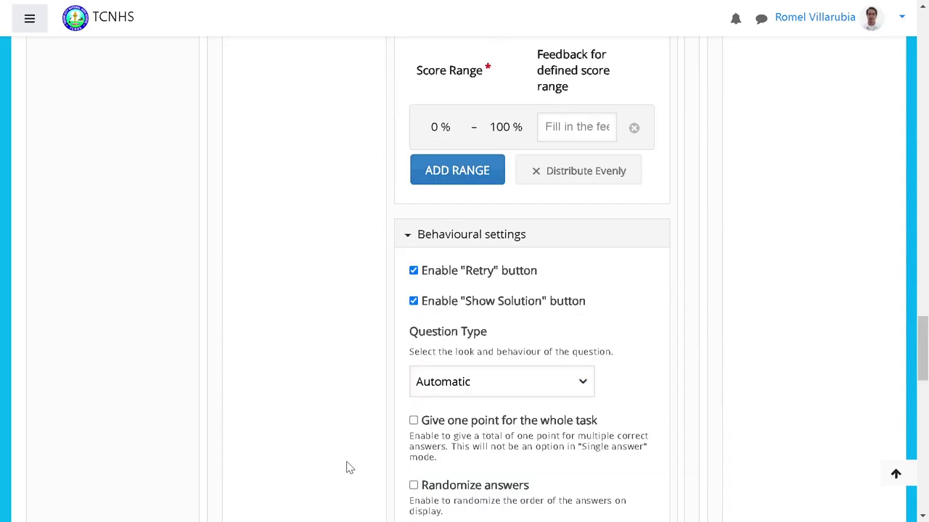
- Turn off "Randomize answers" in the behavioural settings of question 3 in the "Let Us Try!" set
scroll(290, 380, "up", 6)
scroll(290, 377, "up", 6)
left_click(283, 218)
scroll(435, 305, "down", 2)
scroll(475, 348, "down", 14)
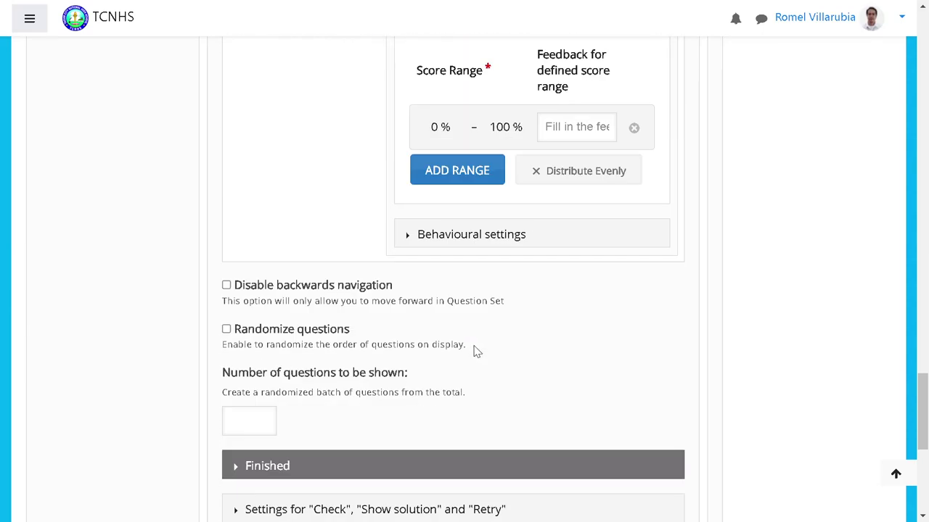
left_click(404, 236)
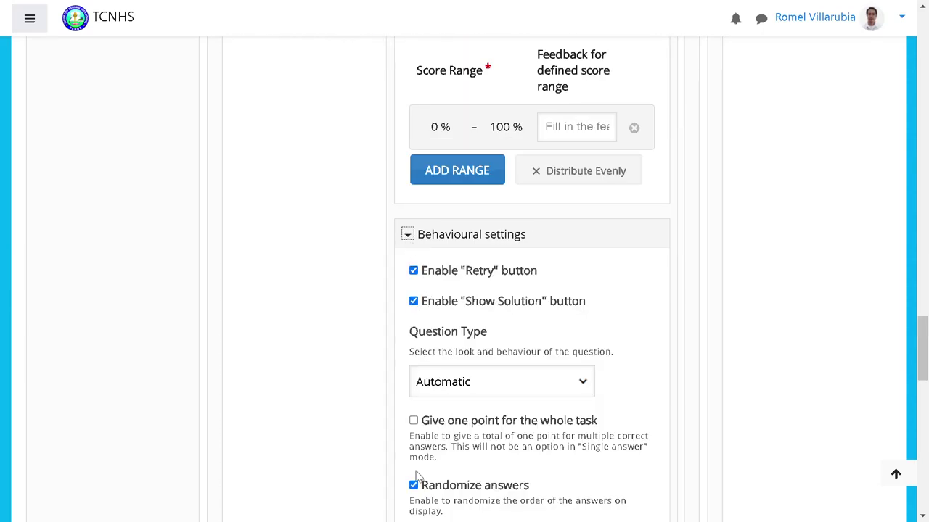
- Turn off "Randomize answers" for question 4, about the temperature when the rate of a reaction increases
scroll(348, 414, "up", 18)
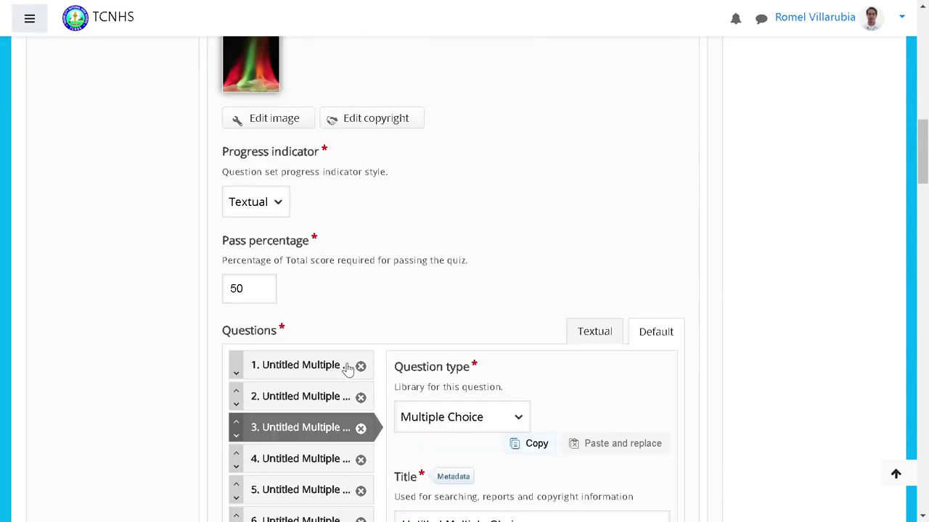
left_click(298, 458)
scroll(457, 431, "down", 12)
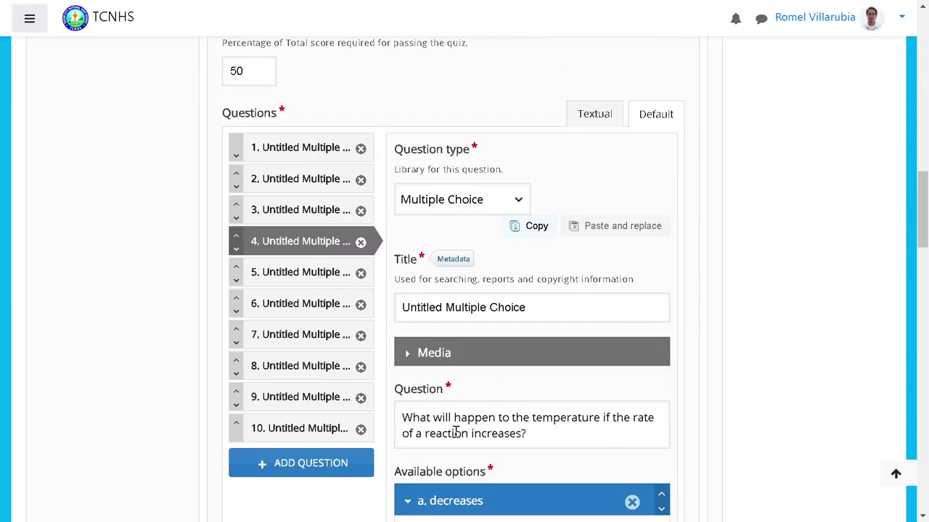
scroll(457, 431, "down", 10)
scroll(443, 332, "up", 2)
left_click(408, 310)
scroll(439, 406, "down", 2)
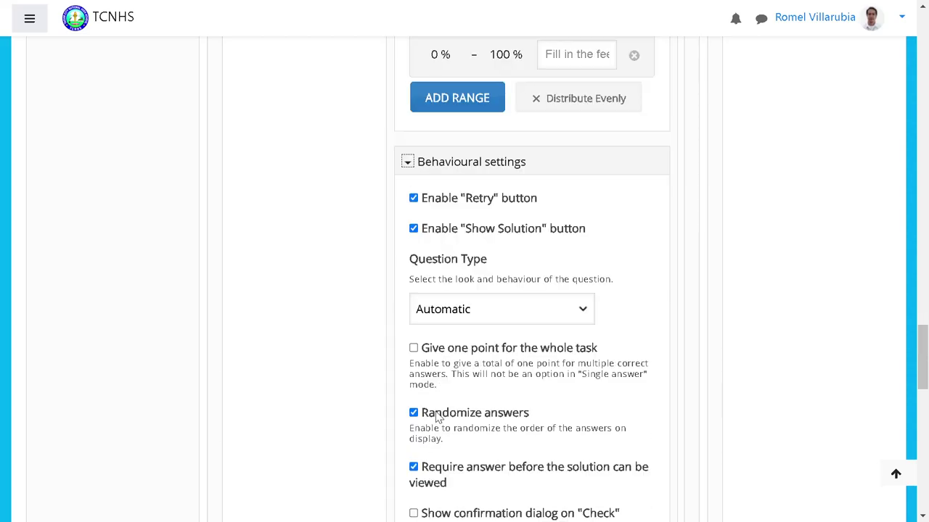
left_click(414, 415)
- Turn off "Randomize answers" for question 5, about the situation that makes products form faster
scroll(352, 406, "up", 20)
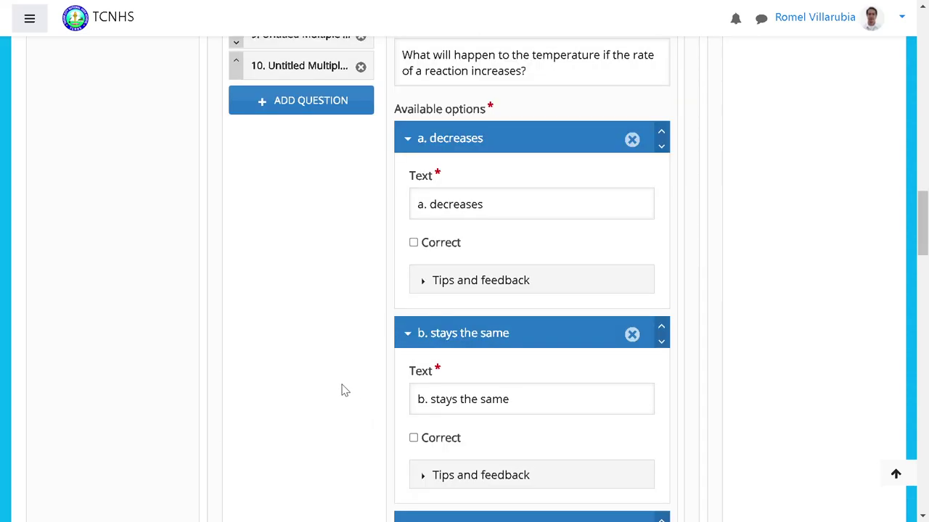
left_click(290, 209)
scroll(464, 413, "down", 10)
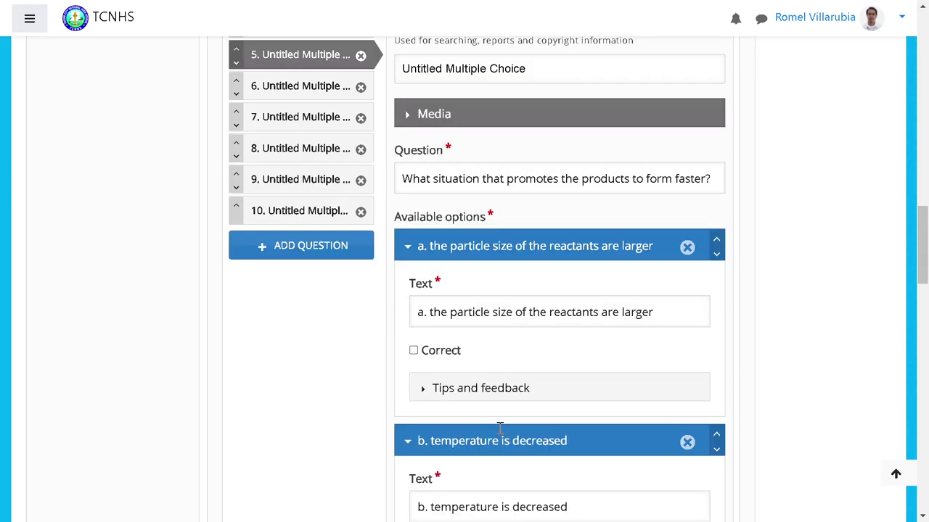
scroll(452, 419, "down", 4)
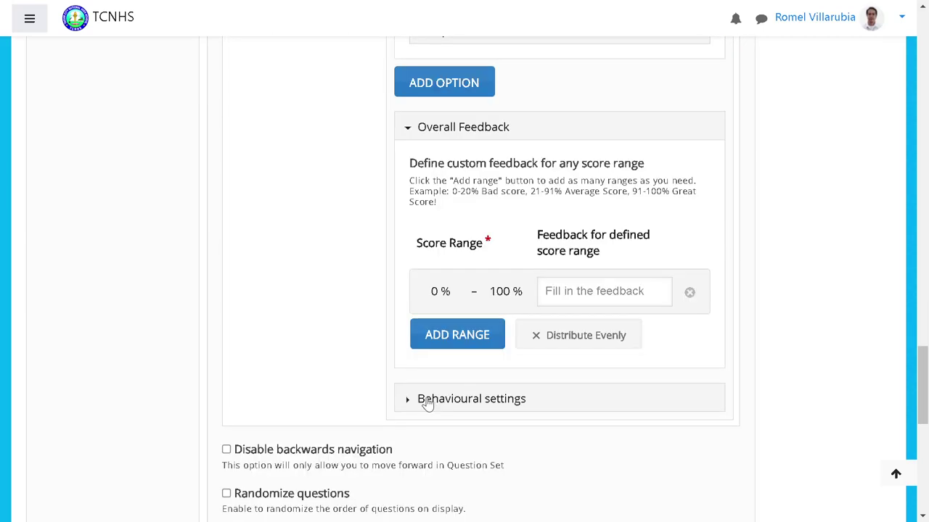
left_click(407, 400)
scroll(423, 415, "down", 1)
scroll(426, 425, "down", 2)
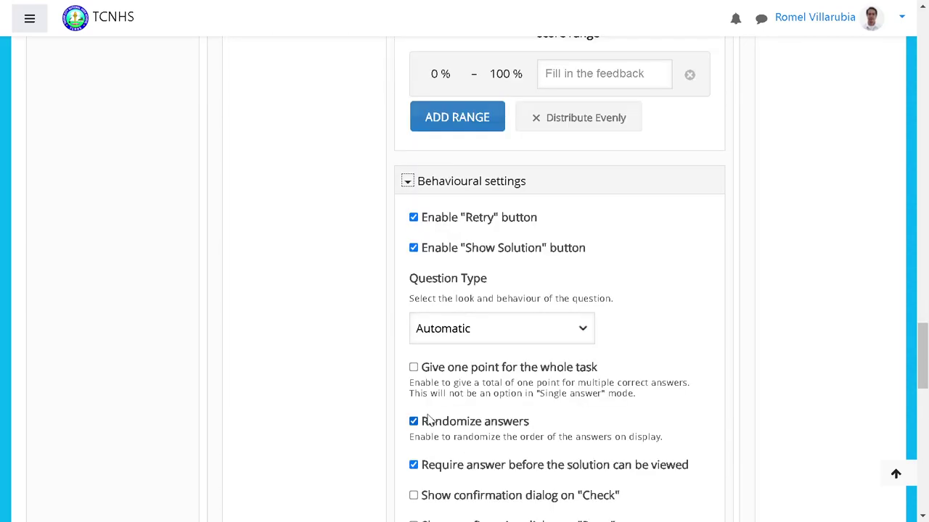
- Turn off "Randomize answers" in the behavioural settings of question 6, whose options run from catalyst to solute
scroll(378, 425, "up", 20)
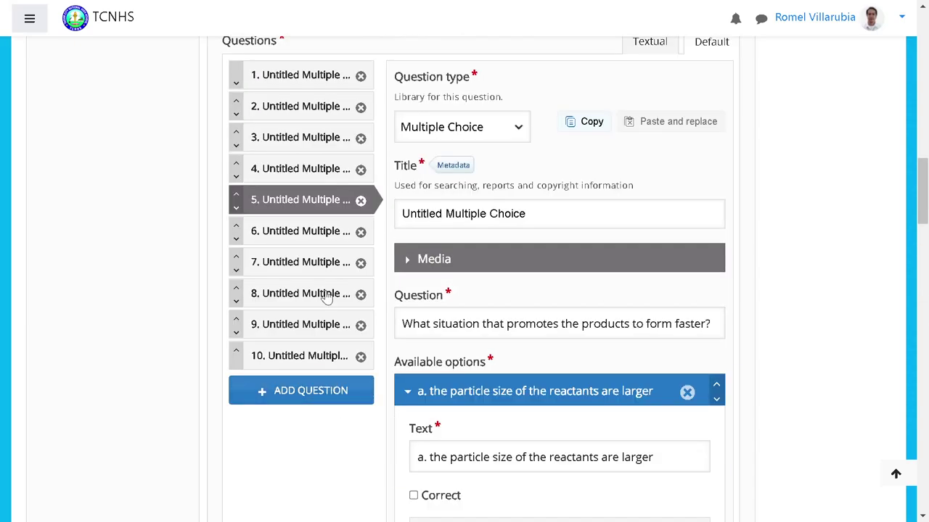
left_click(305, 239)
scroll(435, 327, "down", 10)
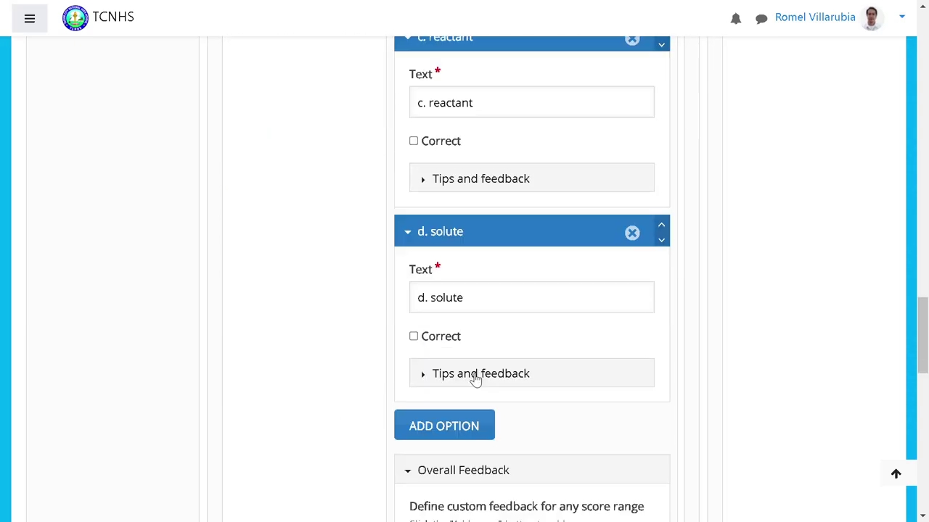
scroll(473, 380, "down", 3)
left_click(407, 395)
scroll(414, 415, "down", 3)
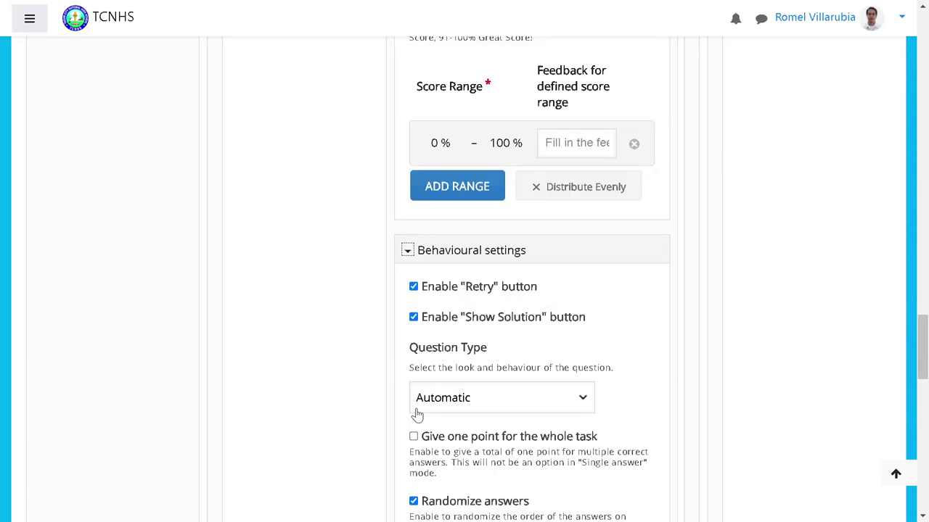
- Turn off "Randomize answers" in the behavioural settings of question 7, about the energy path that catalysts permit
scroll(363, 428, "up", 18)
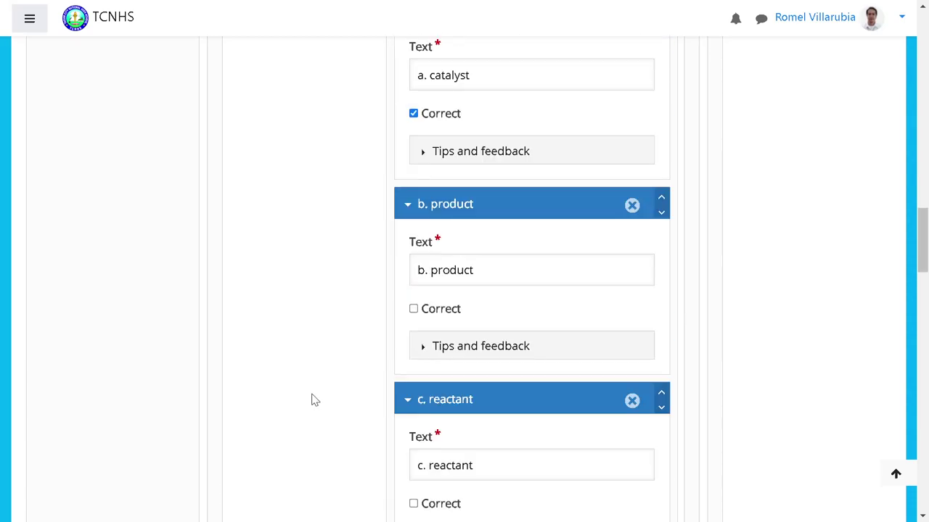
left_click(284, 194)
scroll(471, 355, "down", 12)
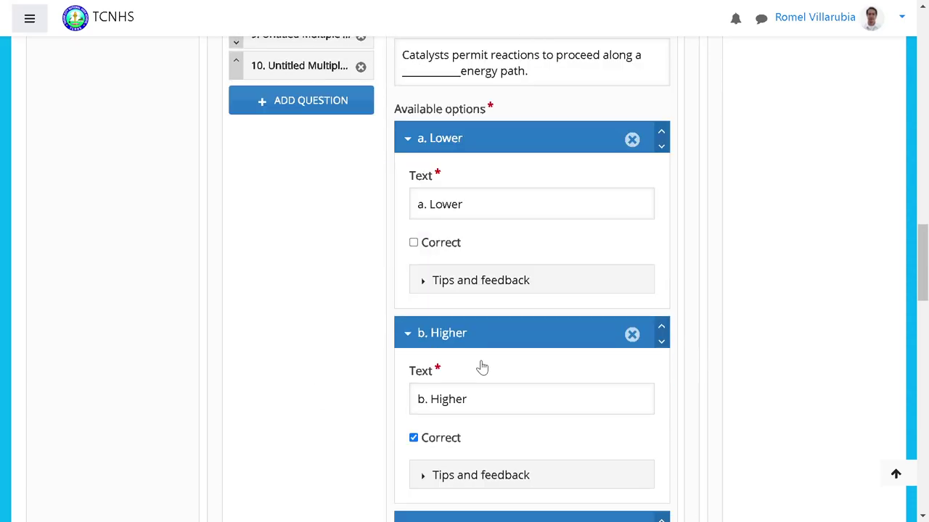
scroll(464, 357, "down", 6)
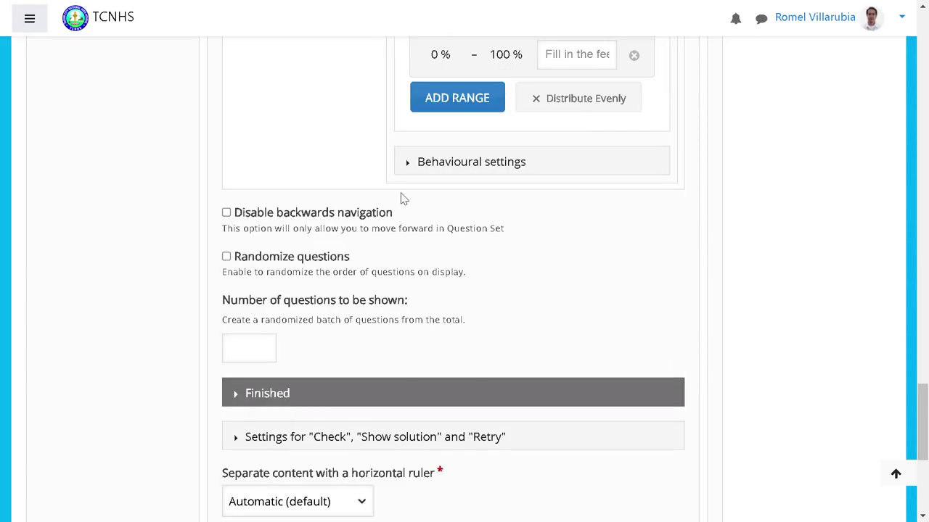
left_click(406, 162)
left_click(413, 413)
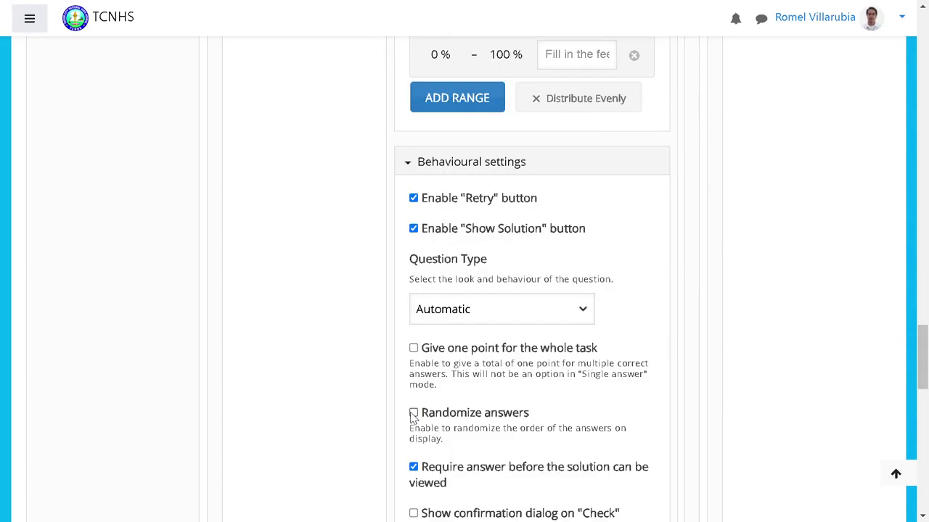
- Turn off "Randomize answers" in the behavioural settings of question 8, about smaller particle size and exposed surface area
scroll(284, 373, "up", 15)
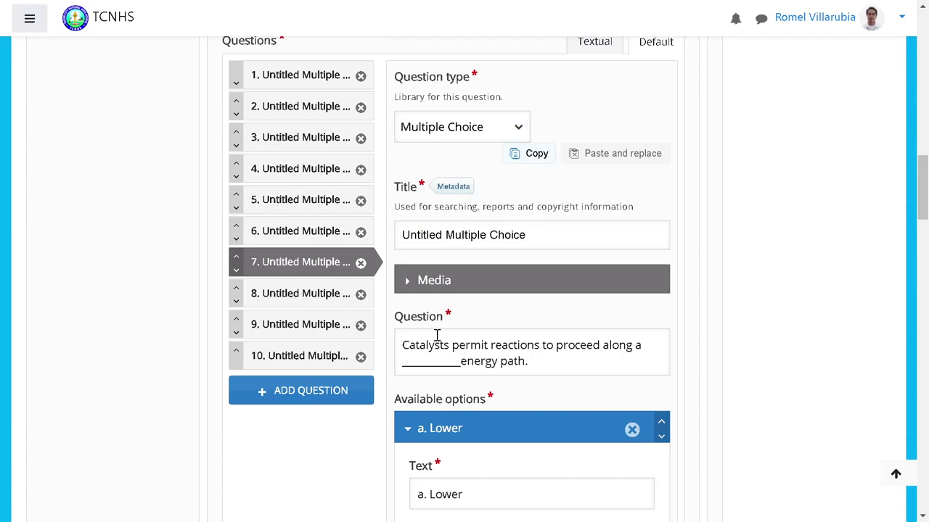
left_click(301, 293)
scroll(435, 349, "down", 15)
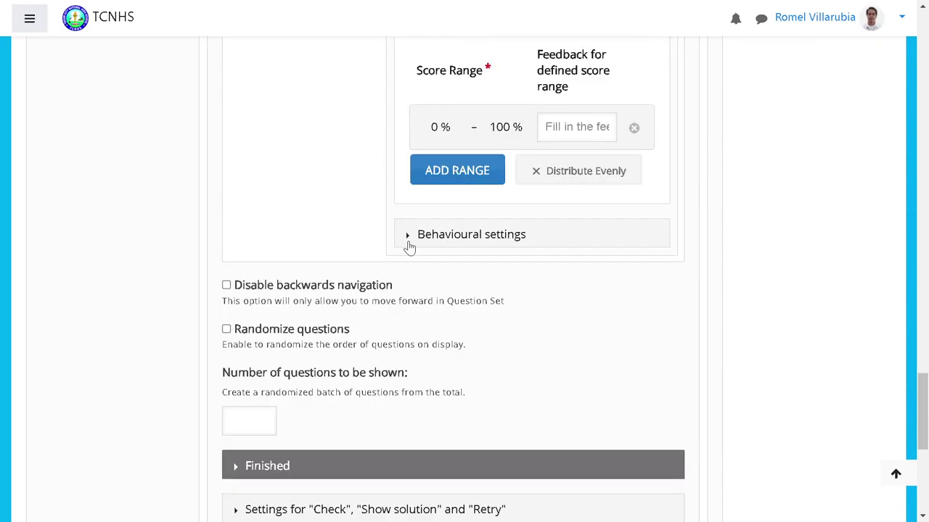
left_click(407, 234)
scroll(414, 433, "down", 2)
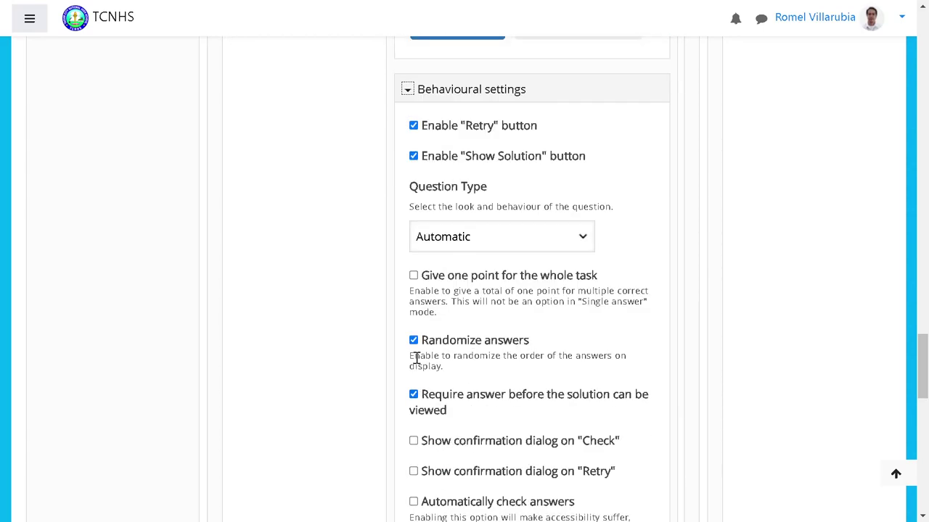
scroll(425, 394, "down", 5)
scroll(429, 423, "up", 2)
scroll(434, 369, "up", 2)
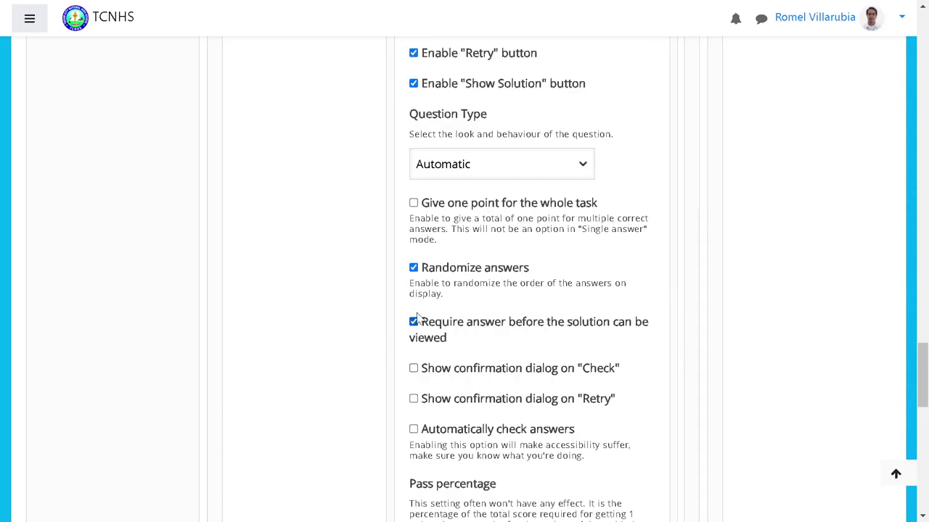
left_click(415, 269)
- Turn off "Randomize answers" in the behavioural settings of question 9, about reactant surface area and faster reaction rate
scroll(323, 350, "up", 15)
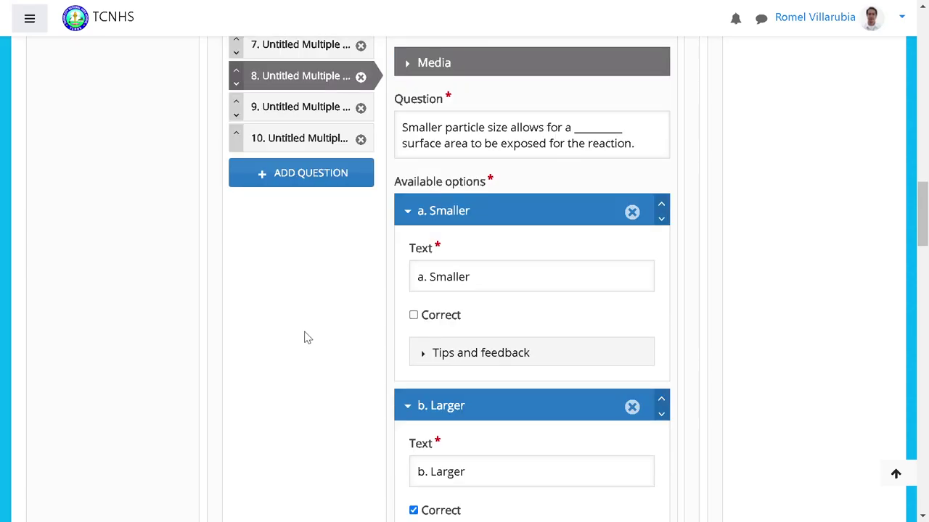
left_click(283, 109)
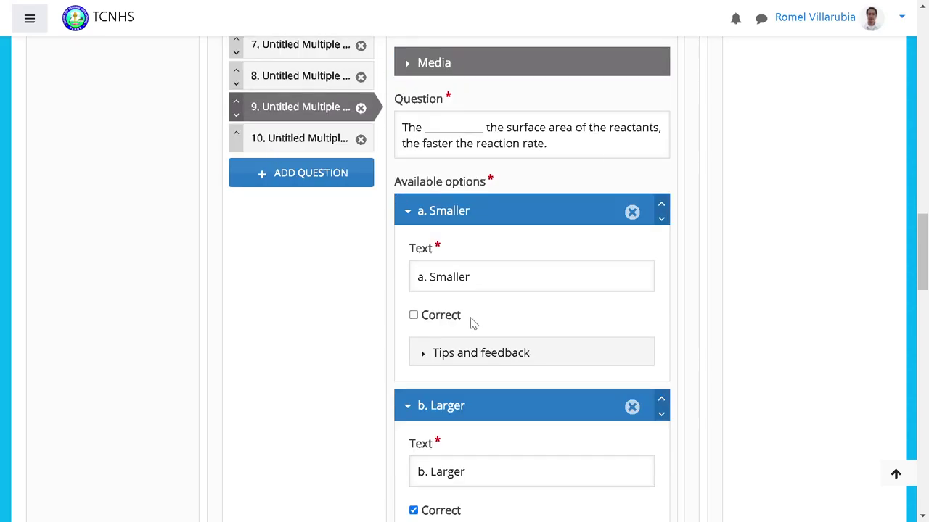
scroll(470, 322, "down", 10)
scroll(439, 351, "down", 3)
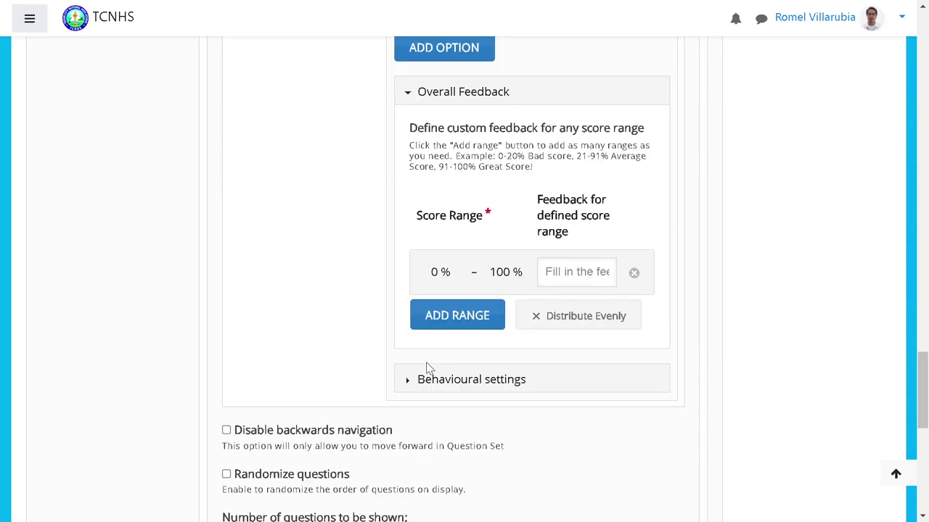
left_click(408, 388)
scroll(408, 392, "down", 4)
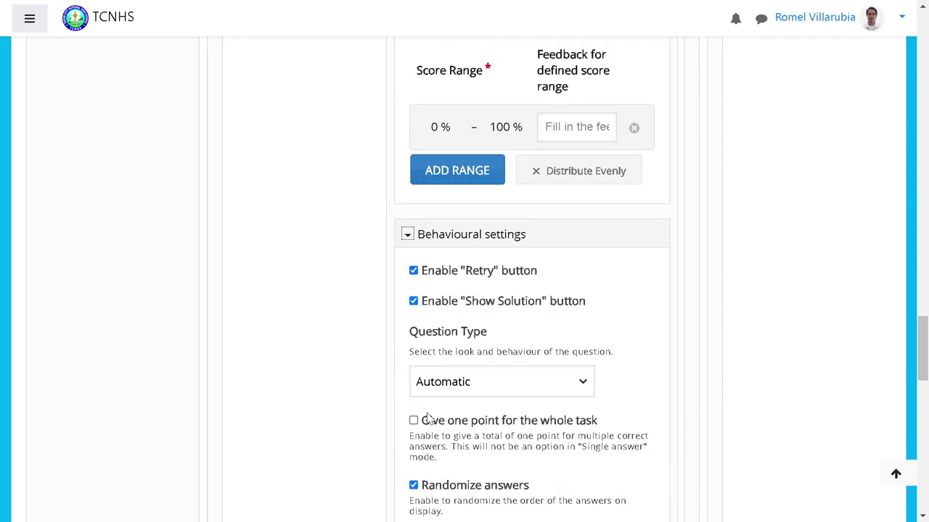
left_click(414, 341)
- Turn off "Randomize answers" in the behavioural settings of question 10, the last question of the set
scroll(332, 365, "up", 10)
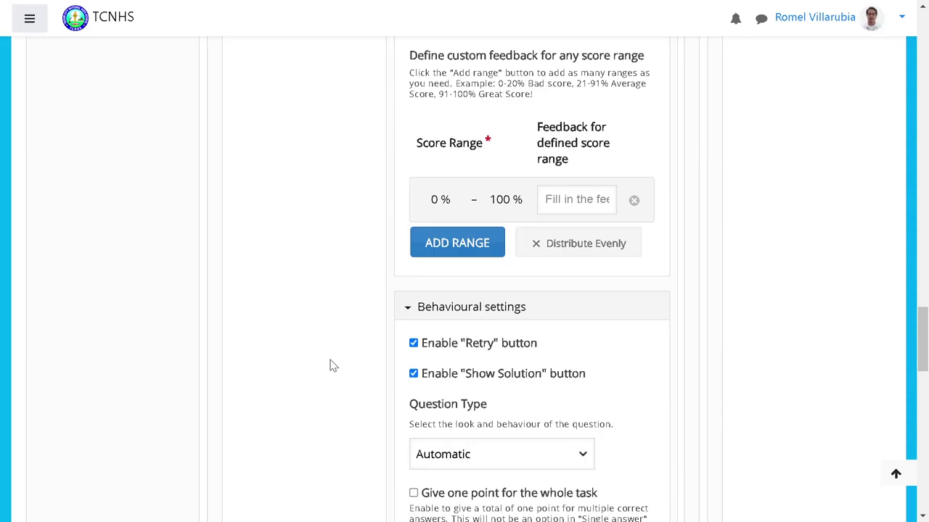
scroll(325, 360, "up", 8)
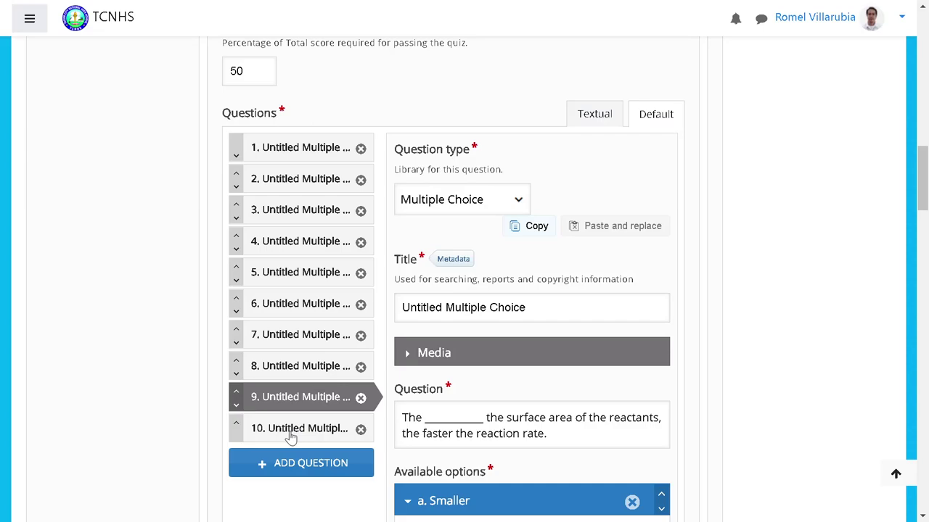
left_click(290, 435)
scroll(508, 414, "down", 6)
scroll(510, 407, "down", 7)
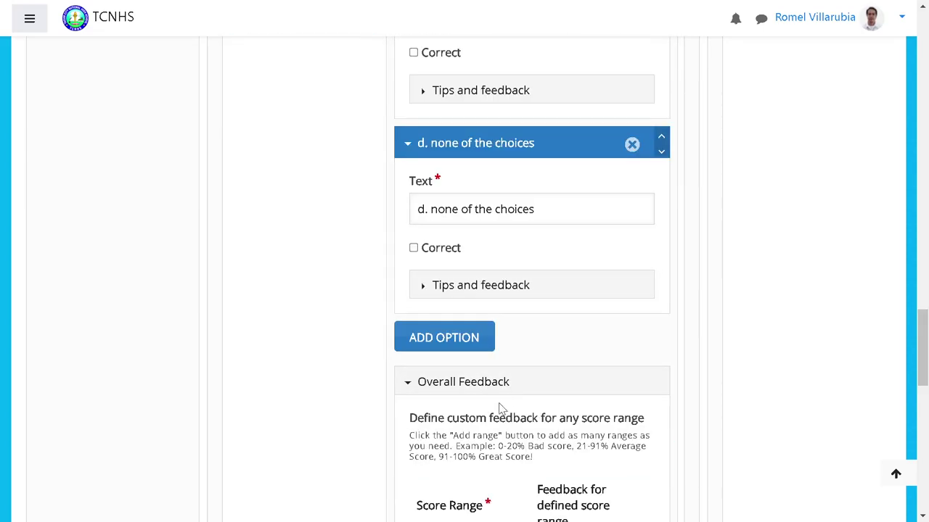
scroll(500, 408, "down", 6)
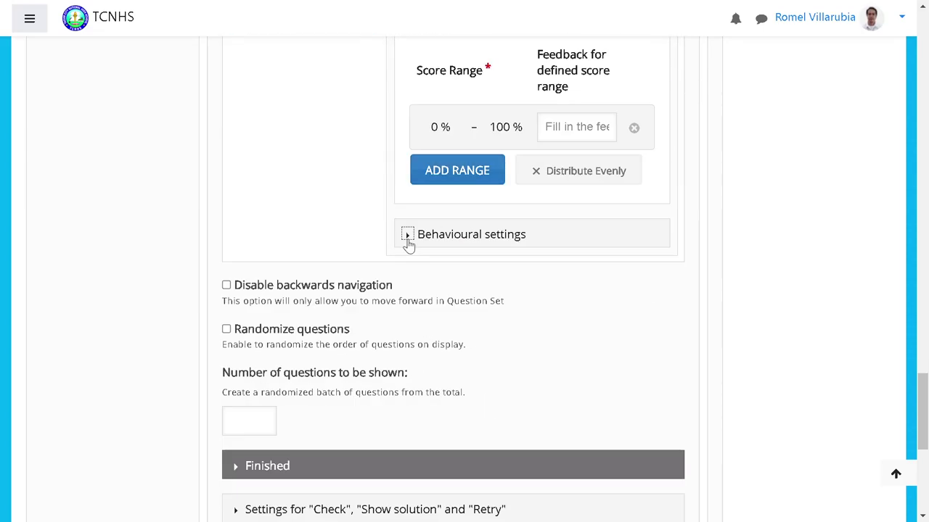
left_click(408, 235)
left_click(414, 485)
scroll(332, 379, "down", 1)
scroll(331, 380, "down", 2)
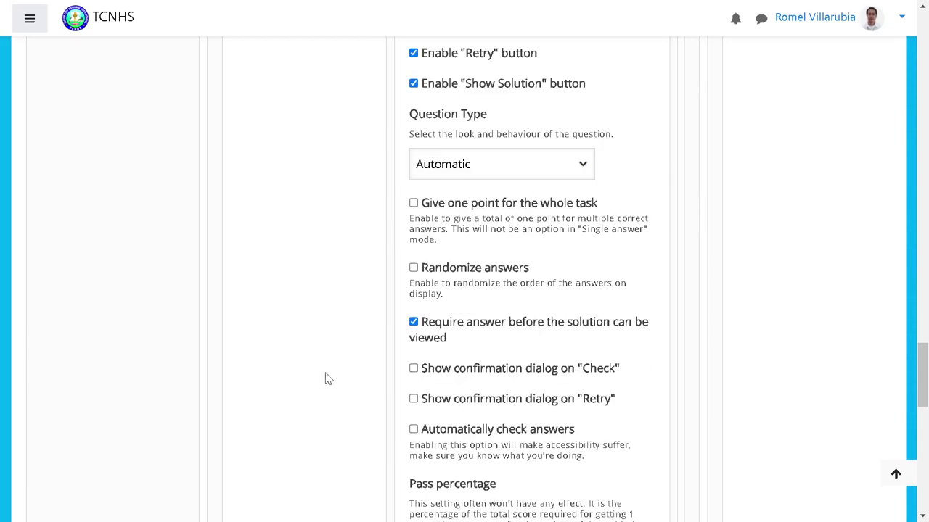
- Review the remaining question set settings and save the Chemical Reaction interactive book
scroll(317, 366, "down", 5)
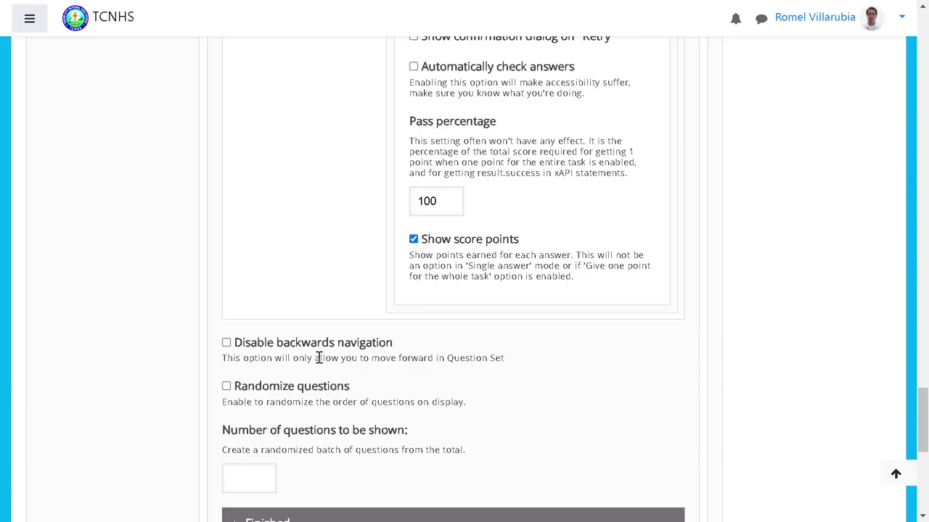
scroll(317, 359, "up", 20)
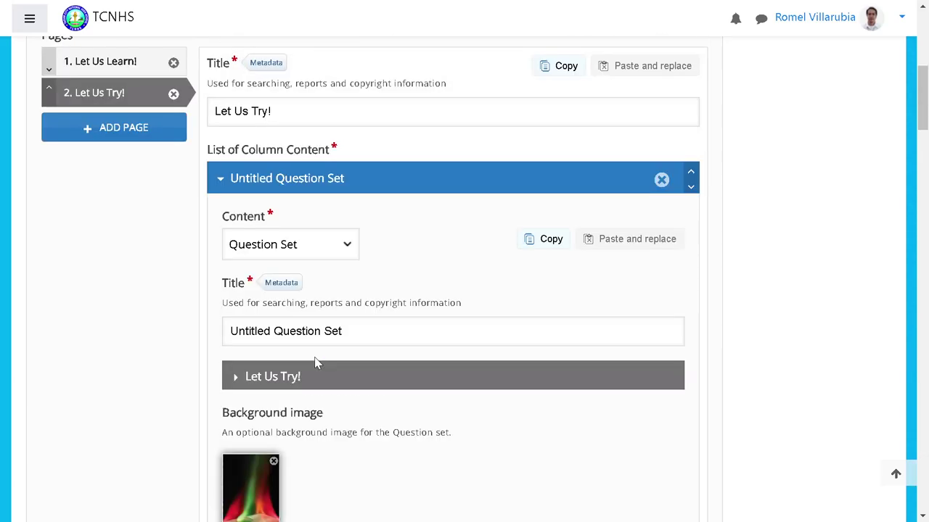
scroll(440, 405, "down", 20)
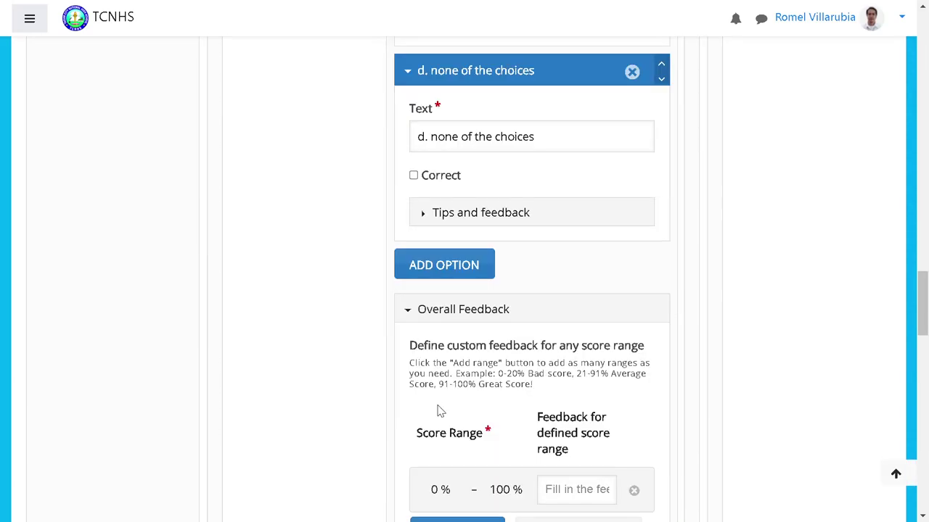
scroll(440, 402, "down", 20)
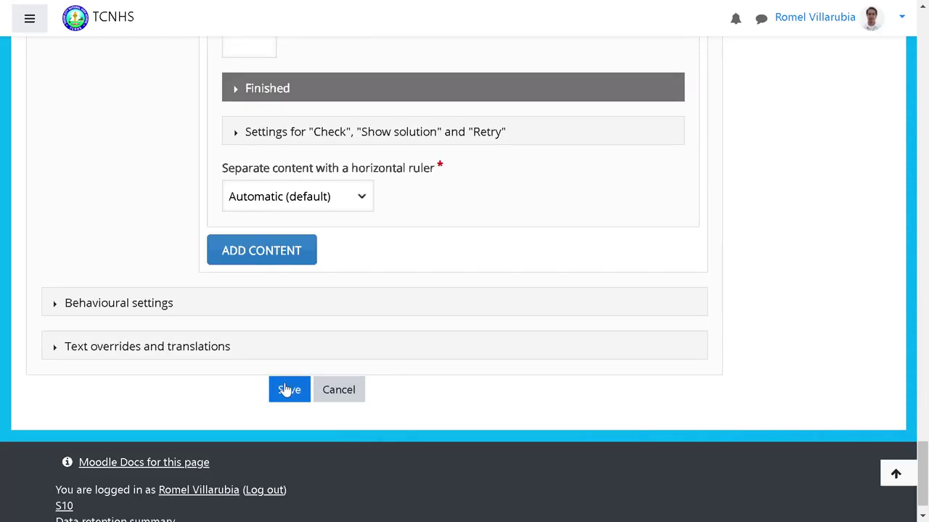
left_click(286, 390)
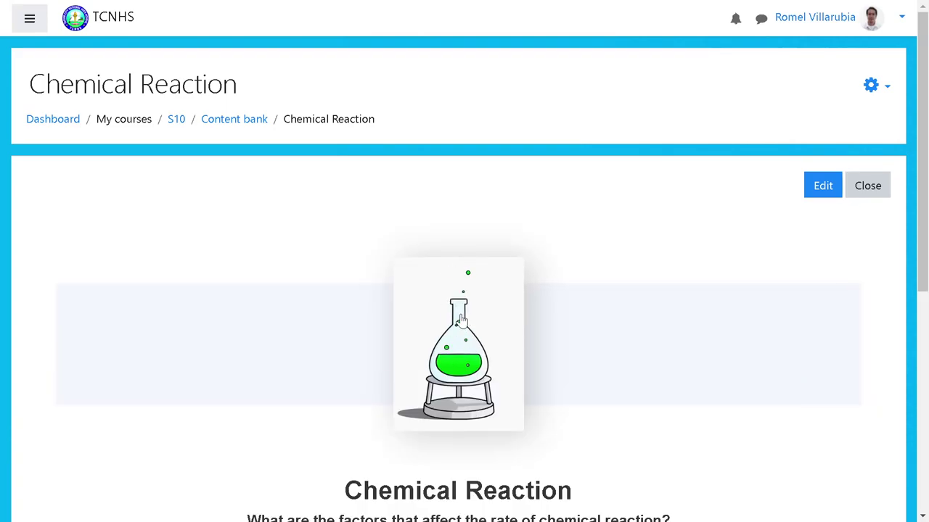
- Open the saved book for reading, go to the "Let Us Try!" page and start its quiz
scroll(593, 391, "down", 3)
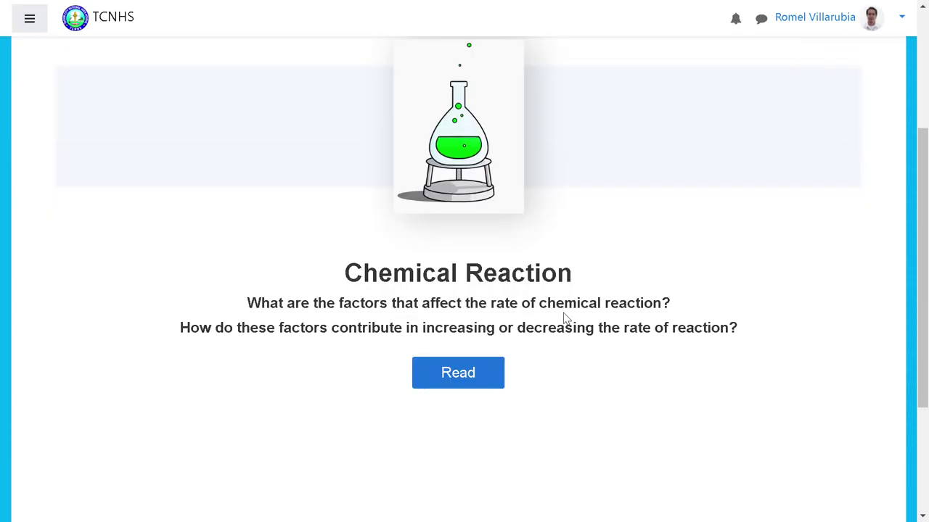
left_click(464, 373)
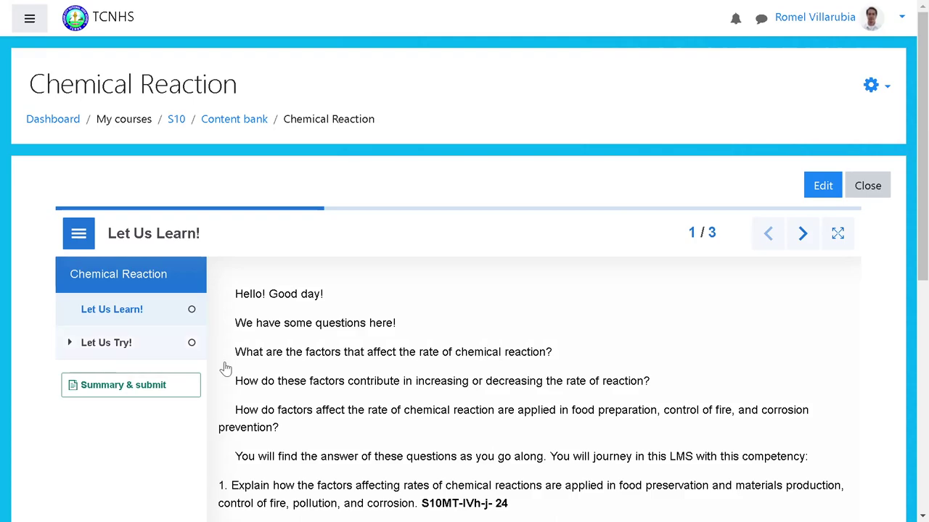
left_click(143, 350)
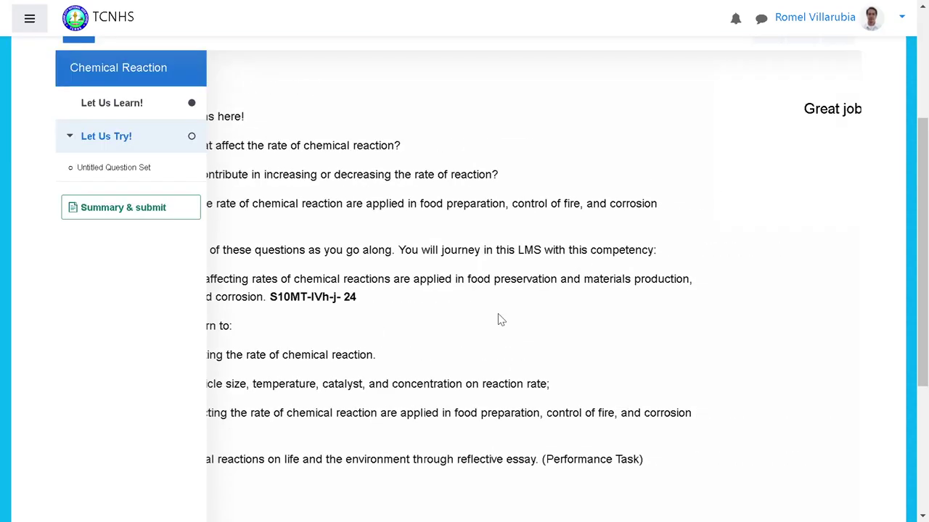
scroll(512, 315, "up", 2)
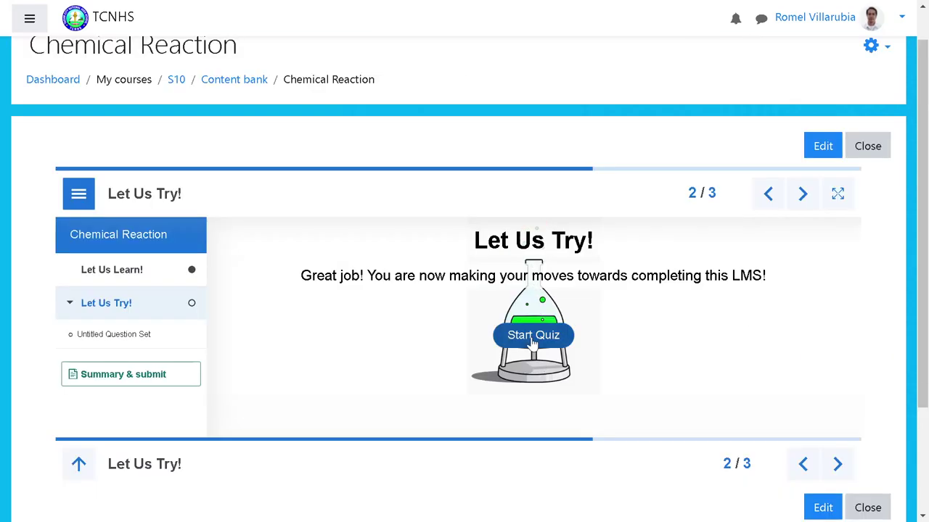
left_click(535, 334)
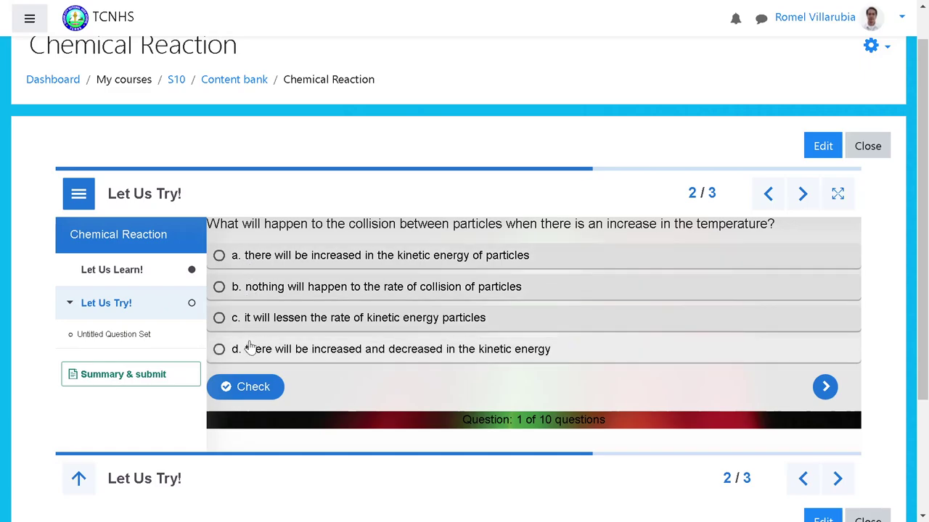
- Page through the quiz from question 1 to question 7, checking the order of the answer options
left_click(825, 387)
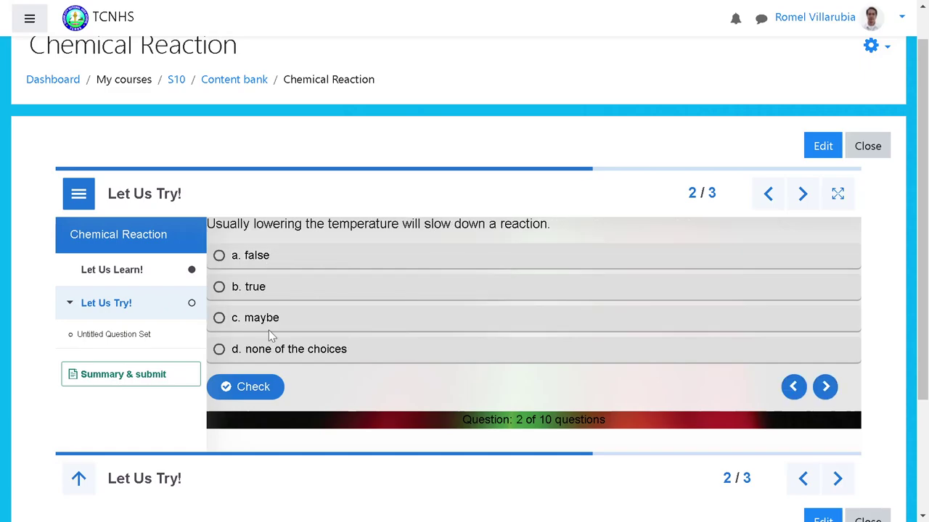
left_click(825, 388)
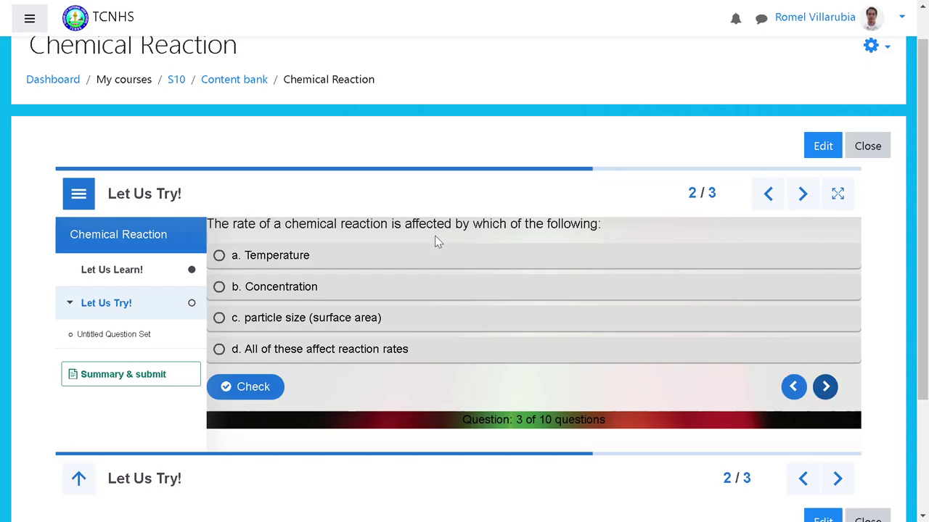
left_click(825, 388)
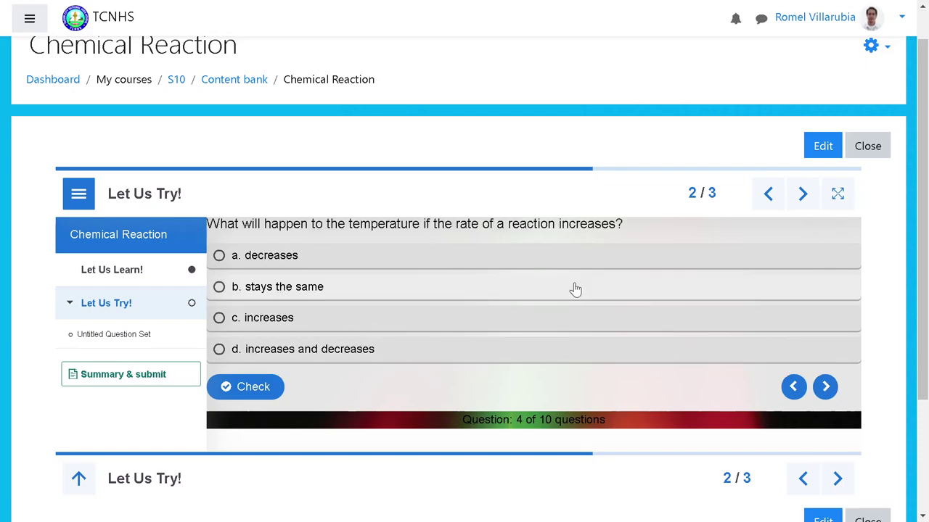
left_click(832, 391)
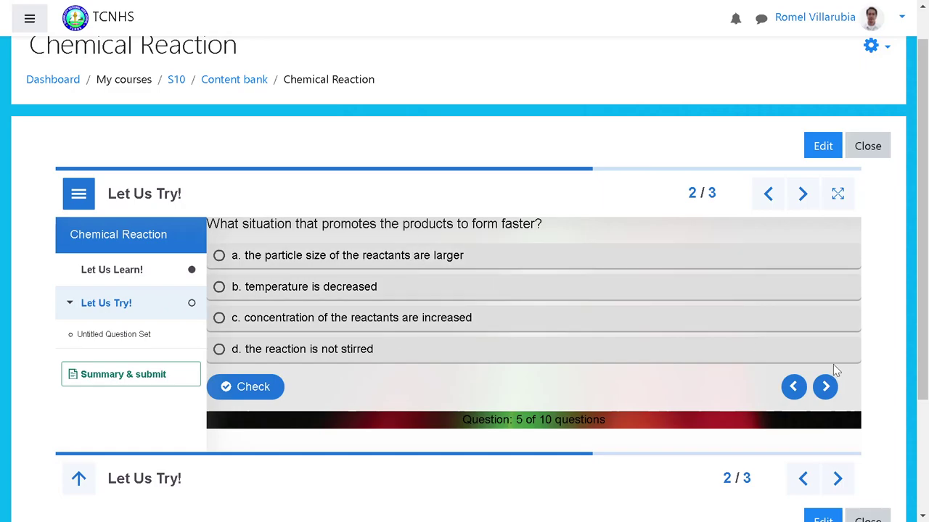
left_click(825, 387)
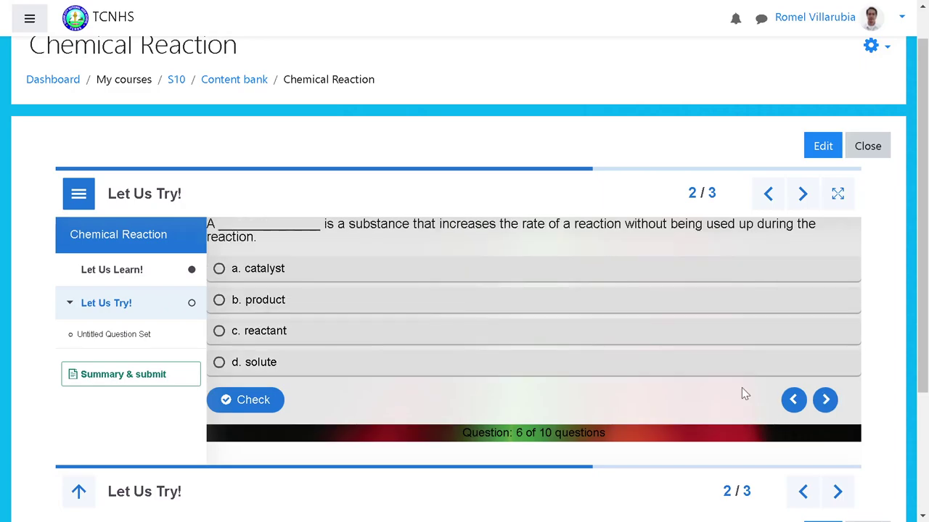
left_click(825, 399)
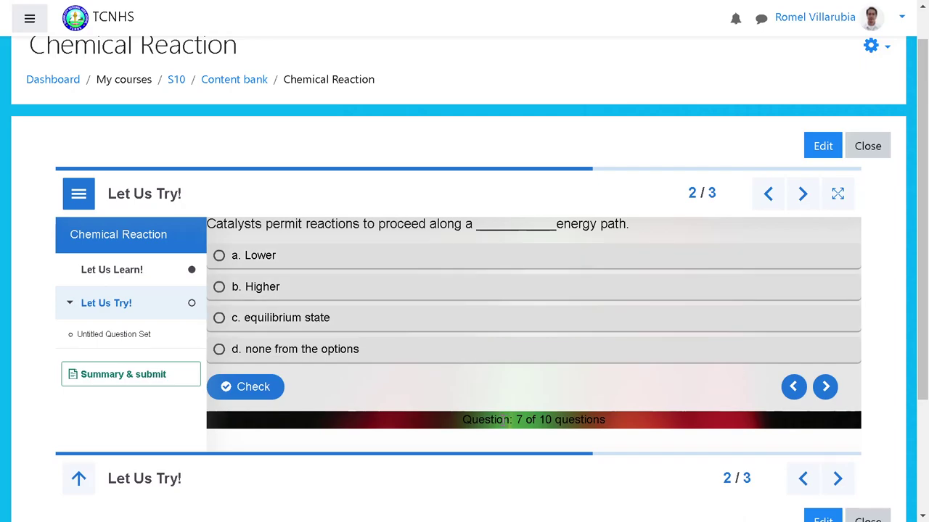
- Highlight the question progress counter on question 7, and page forward through the quiz to question 10
left_click_drag(465, 420, 607, 421)
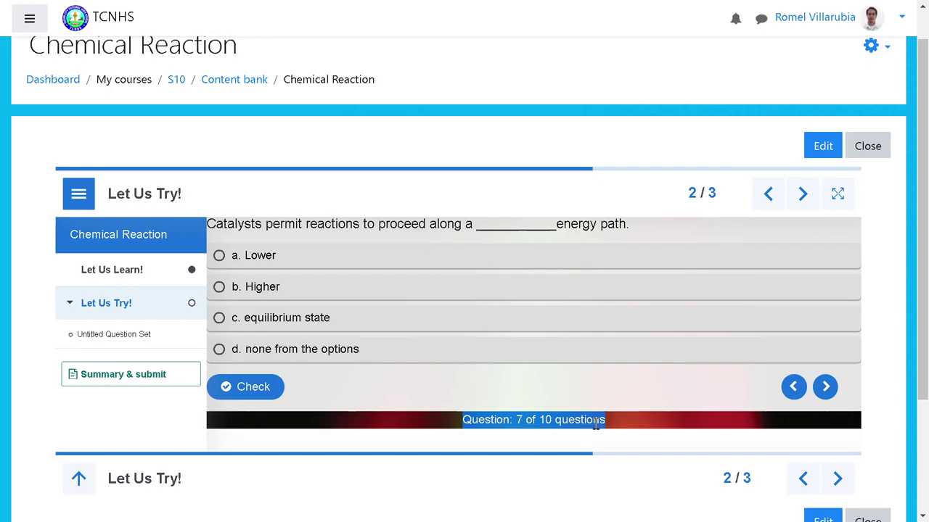
left_click(556, 420)
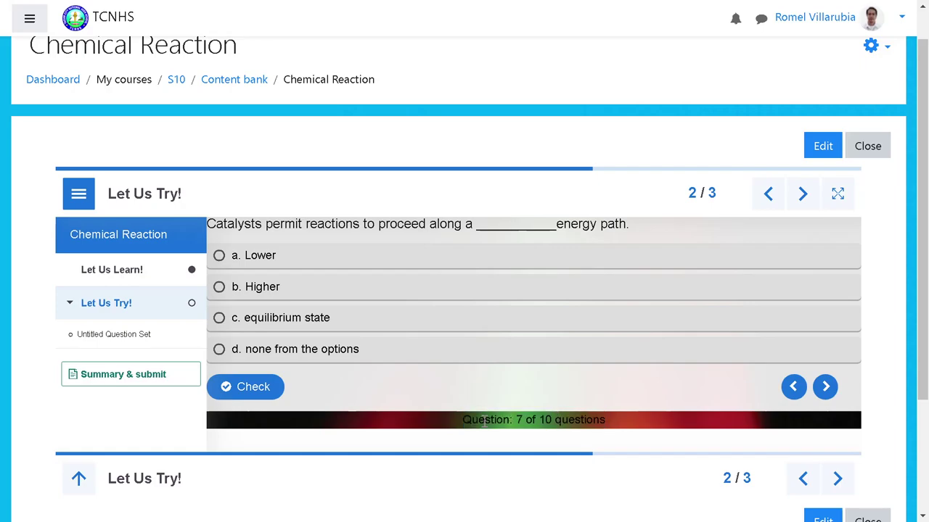
left_click_drag(457, 426, 630, 427)
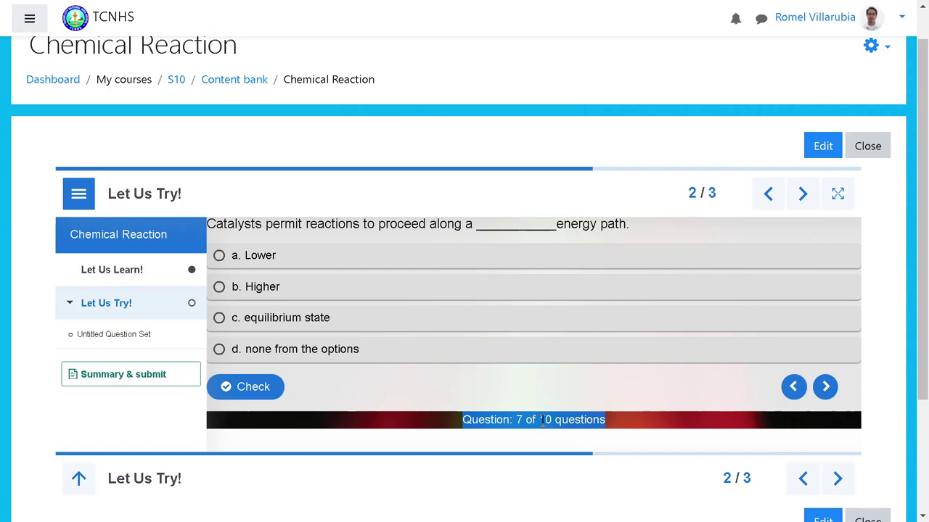
left_click(597, 420)
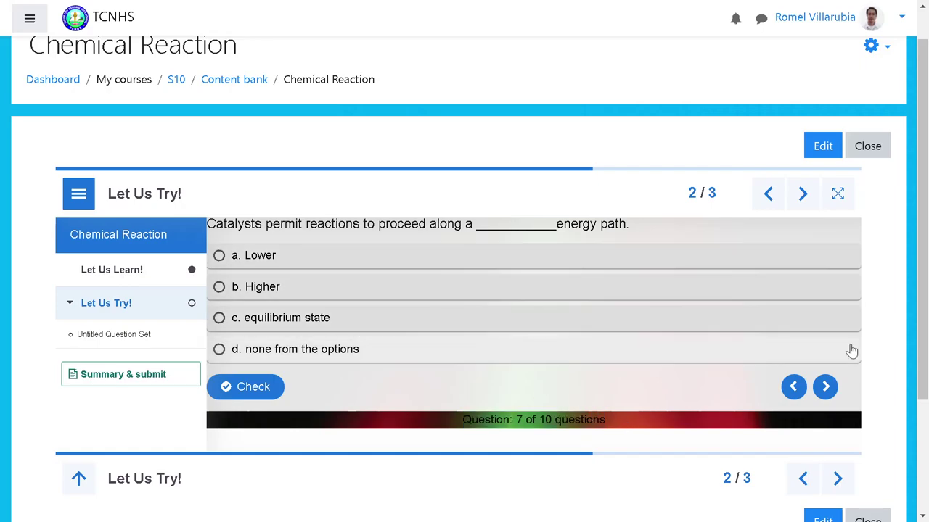
left_click(825, 387)
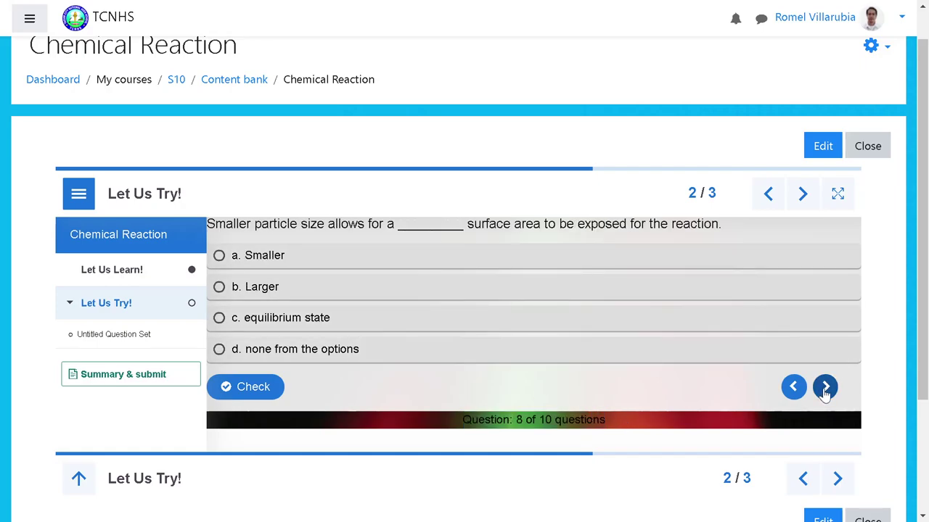
left_click(825, 388)
left_click(825, 387)
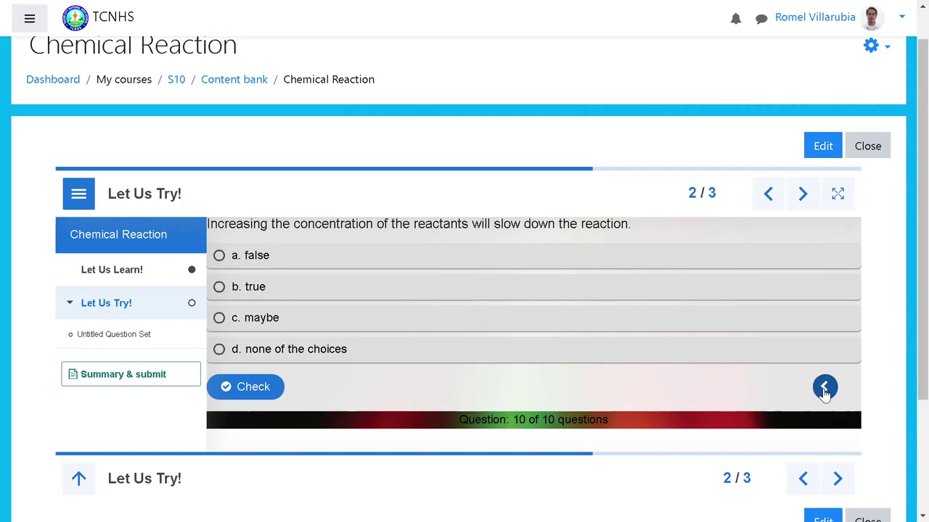
- Return to question 9, answer it with "b. Larger", check the answer and move on to question 10
left_click(824, 388)
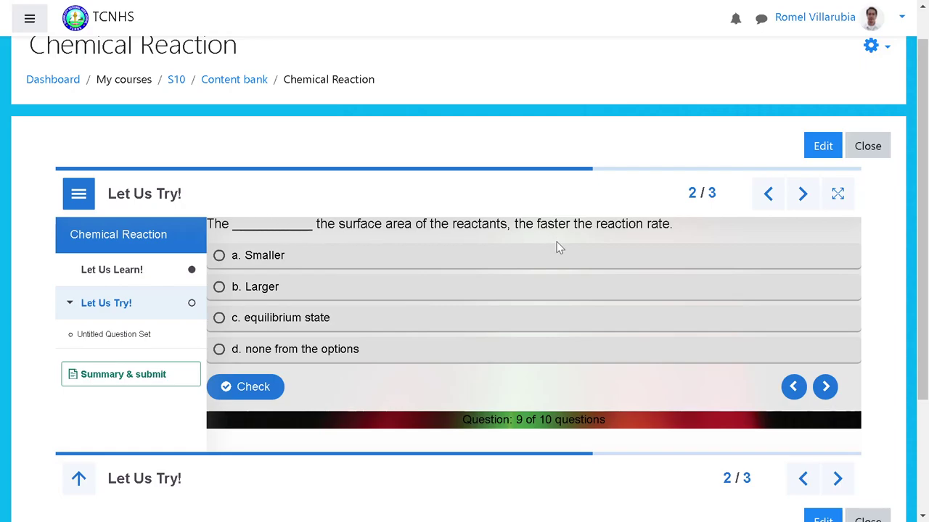
left_click(220, 288)
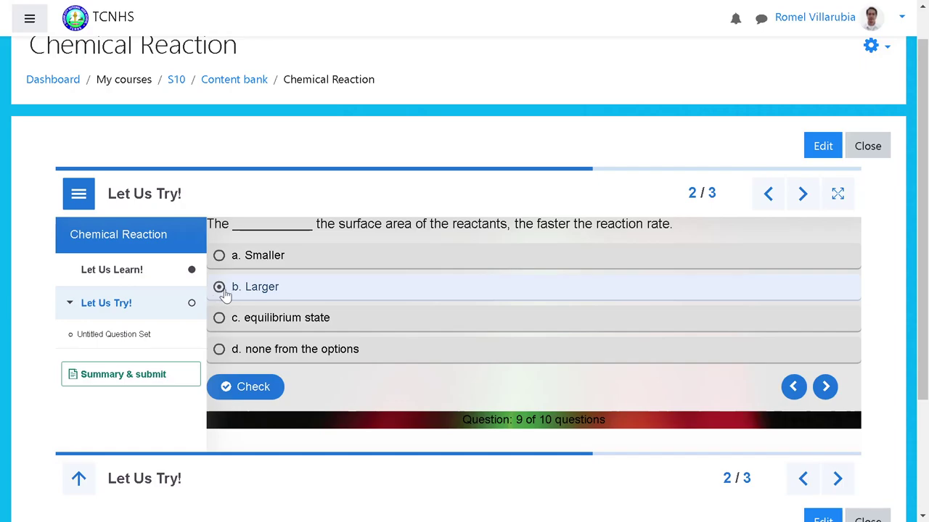
left_click(235, 388)
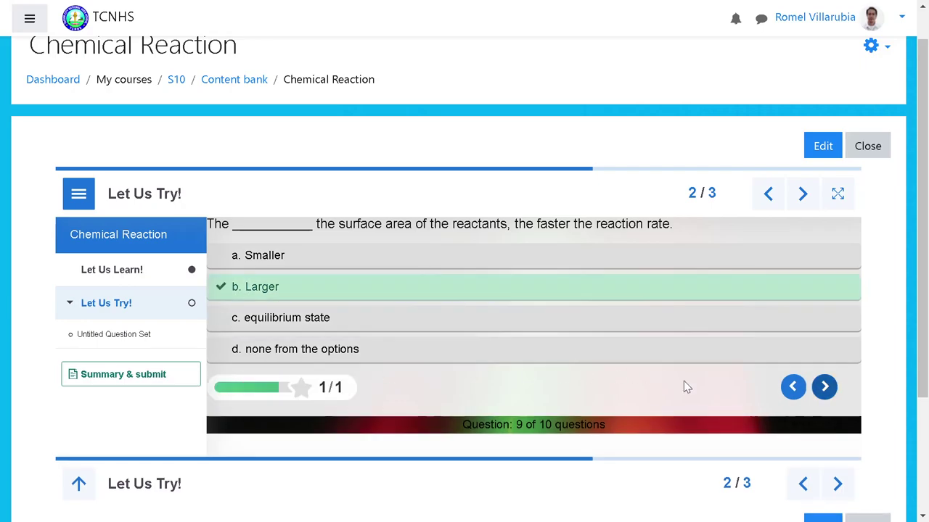
left_click(825, 387)
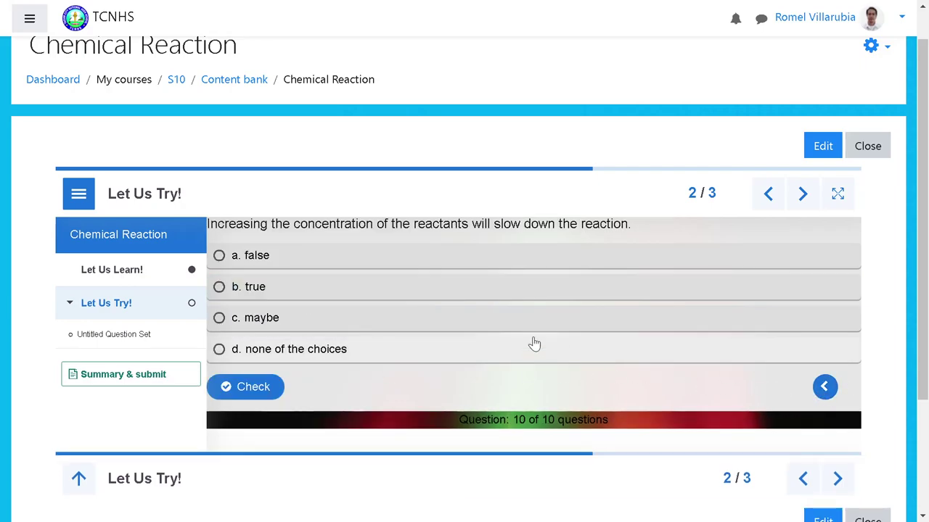
- Answer question 10 with "c. maybe", check the answer, and reopen the book for editing
left_click(241, 321)
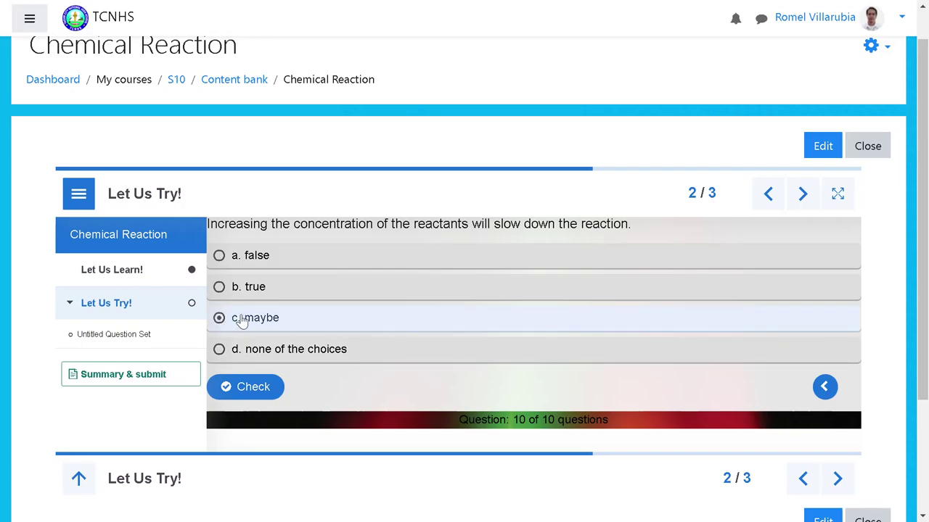
left_click(255, 390)
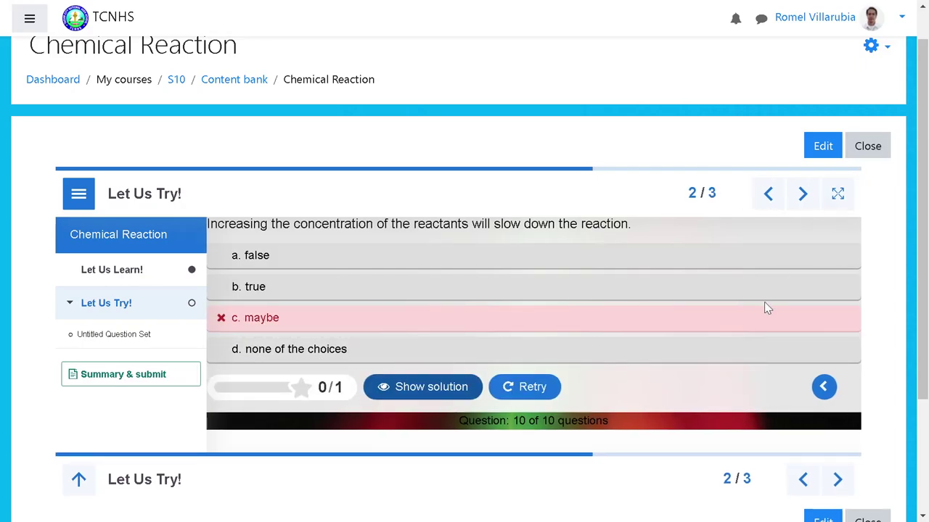
left_click(823, 147)
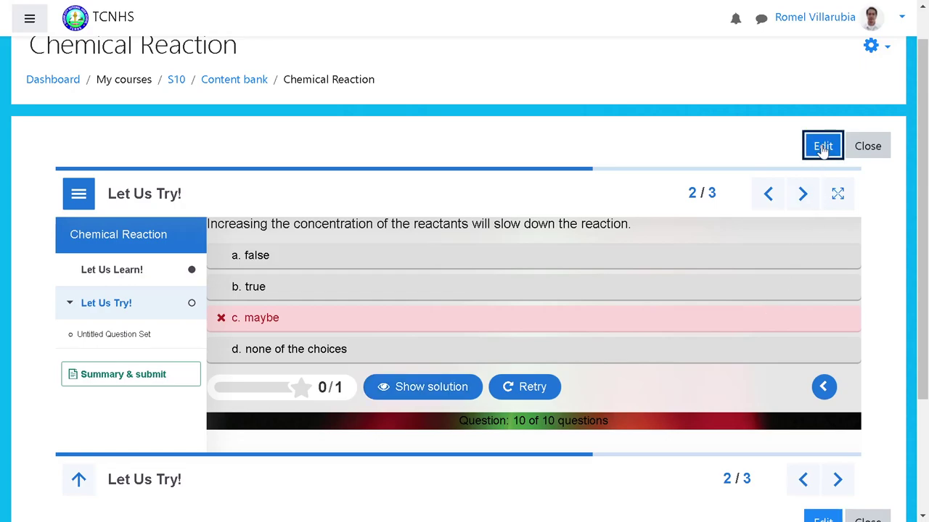
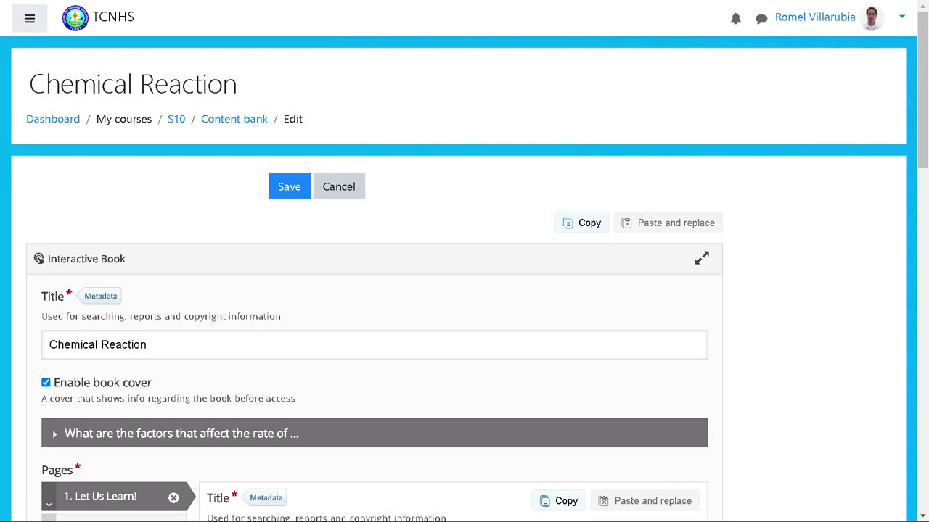
- Add a third page to the book after "Let Us Try!" and title it "Let Us Study!"
scroll(187, 352, "down", 3)
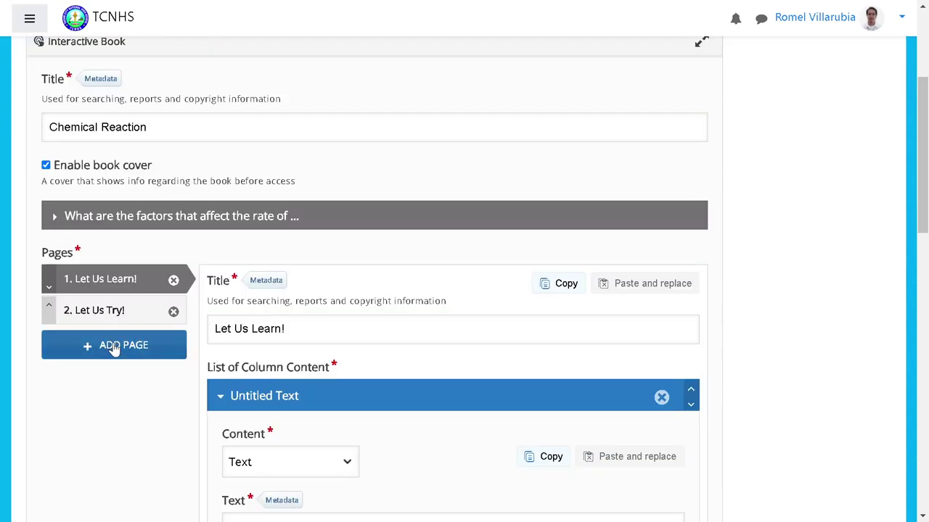
left_click(105, 320)
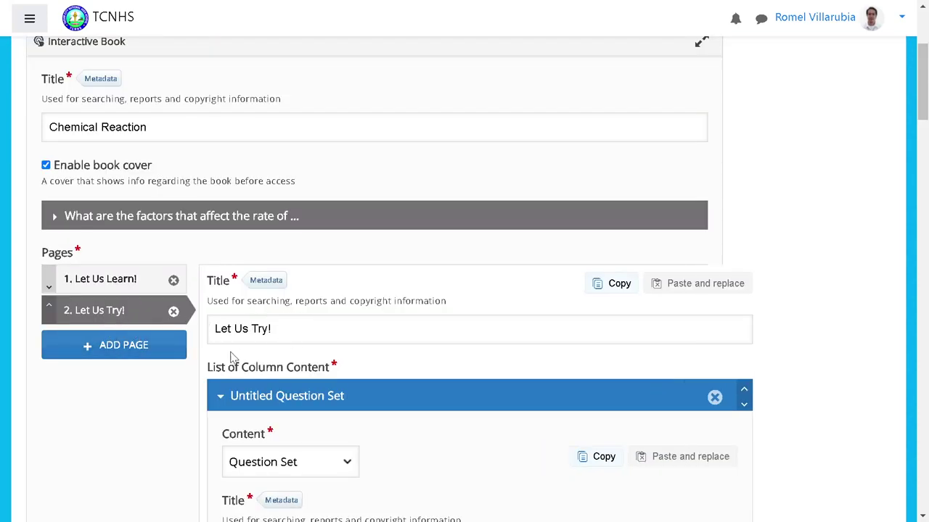
scroll(119, 402, "down", 1)
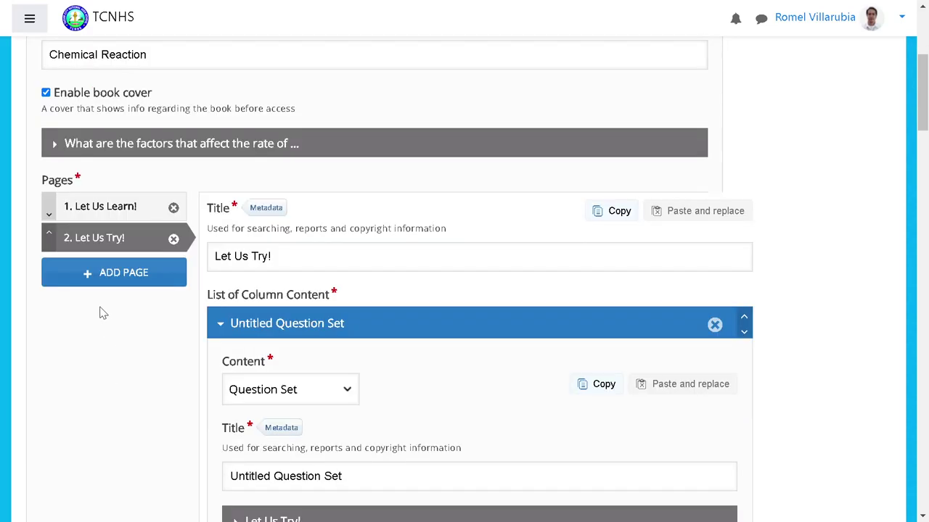
left_click(102, 283)
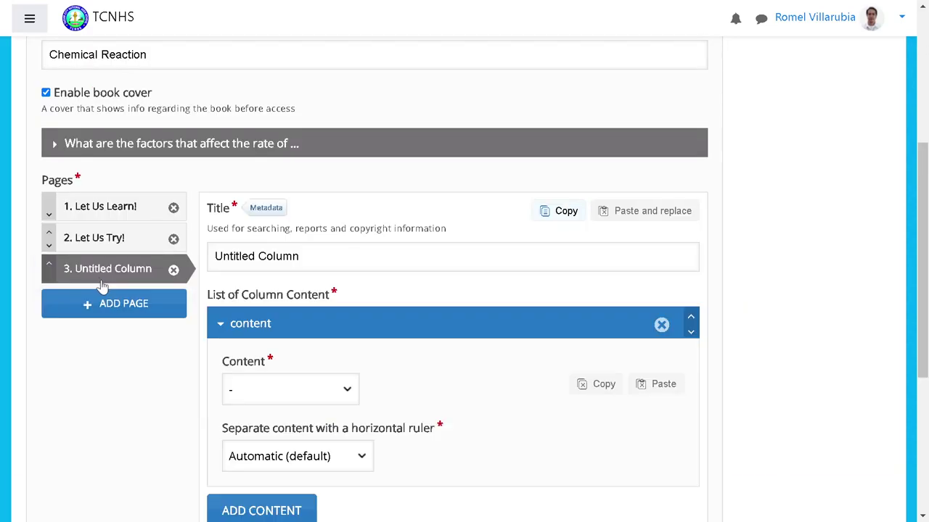
triple_click(320, 256)
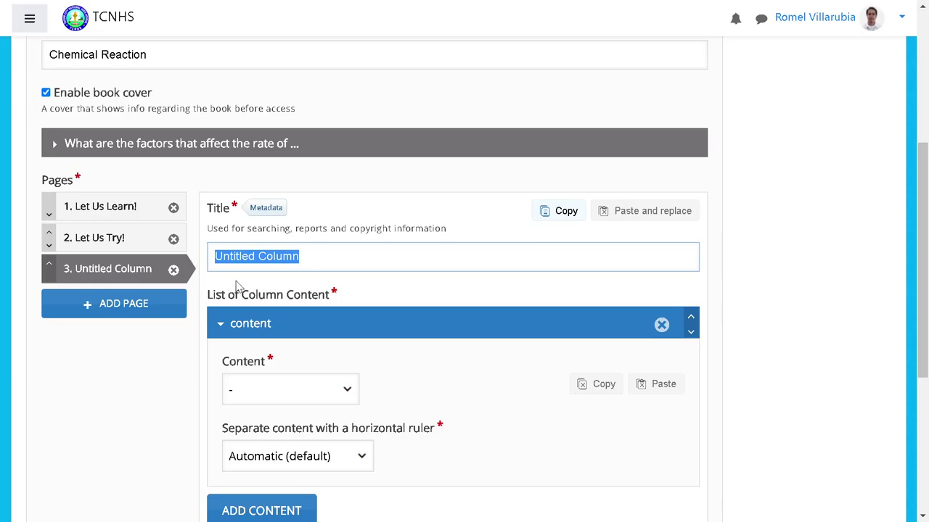
type("Let Us Study")
left_click(136, 397)
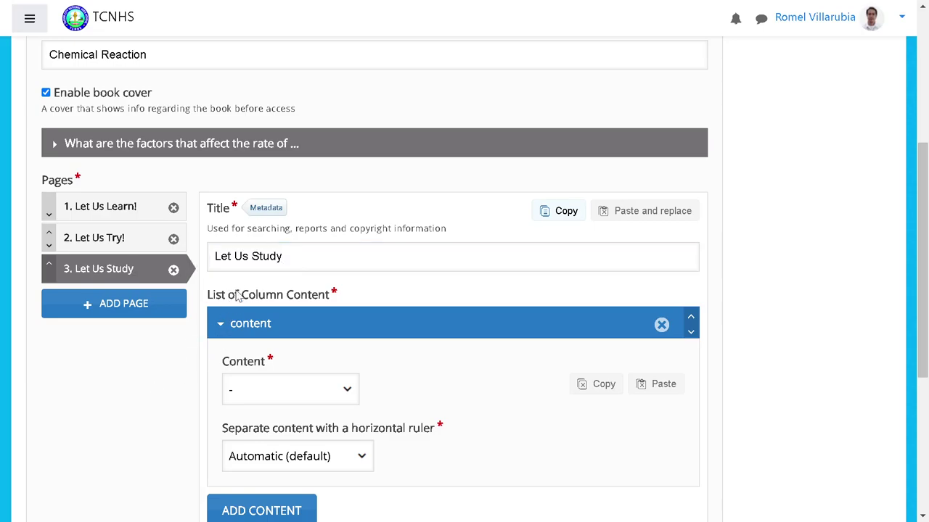
left_click(299, 255)
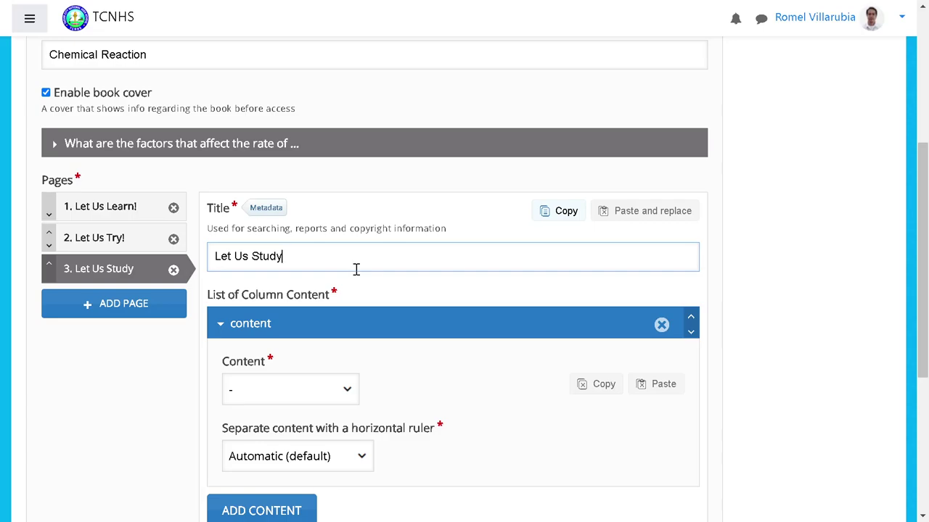
type("!")
left_click(134, 407)
- Set the page's content to Text and enter "Way to go! Let us level up!" followed by the paragraph on collision theory and effective collisions
scroll(133, 406, "down", 1)
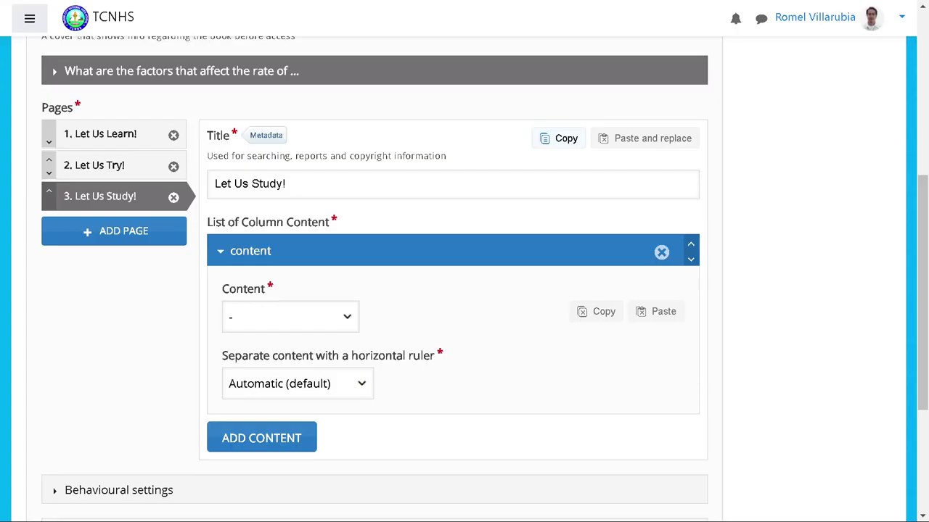
left_click(310, 324)
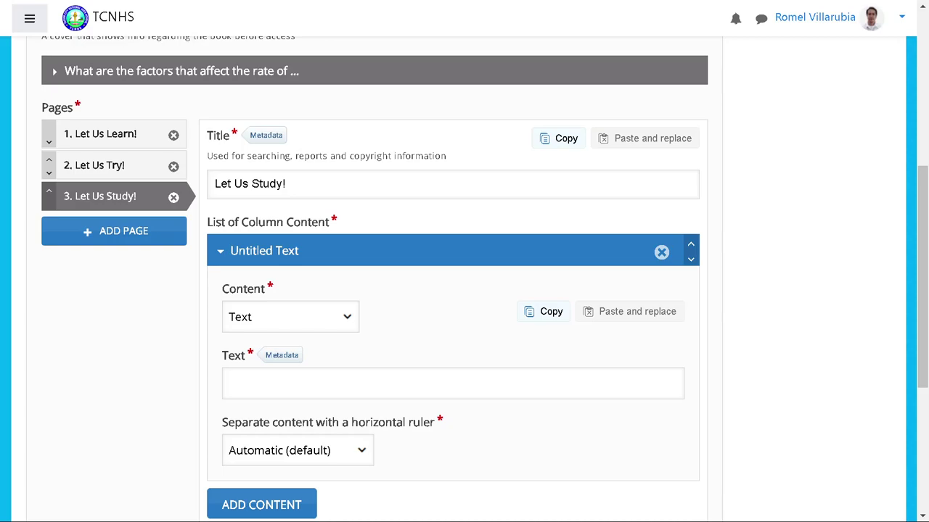
left_click(270, 389)
type("Way to go! Let us level up!")
key("Home")
key("Return")
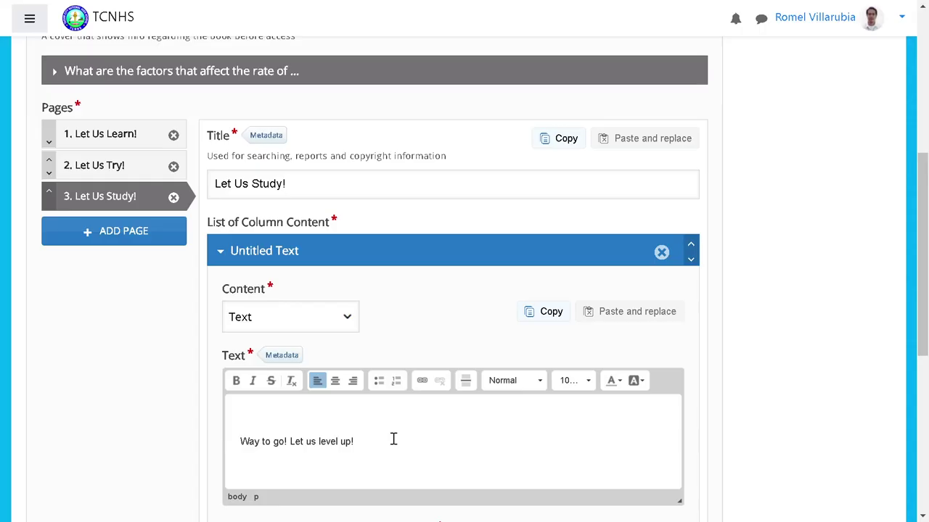
type("The collision theory is based on the assumption that particles must collide at the proper orientation and with sufficient energy in order to react. Collisions that lead to the formation of products are effective collisions while those that do not are ineffective collisions.")
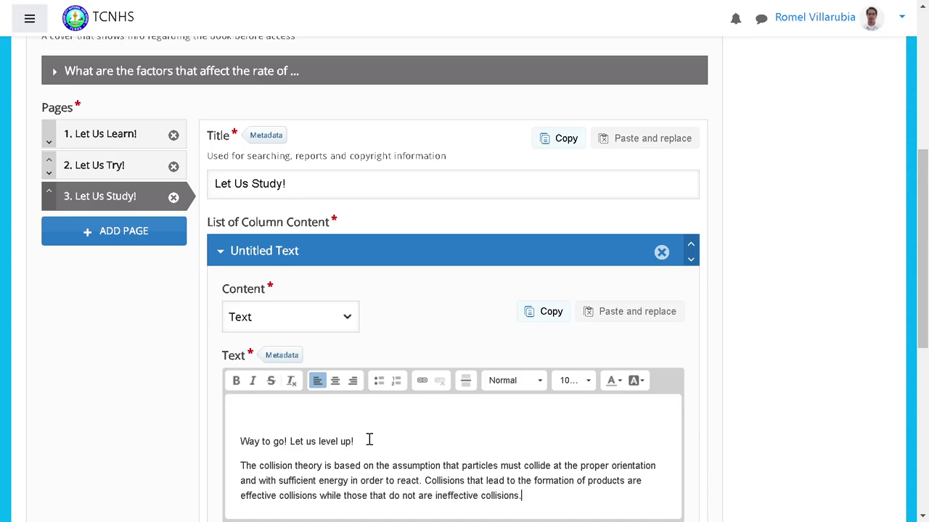
- Remove the empty line above "Way to go! Let us level up!" and save the book
left_click(254, 435)
key("BackSpace")
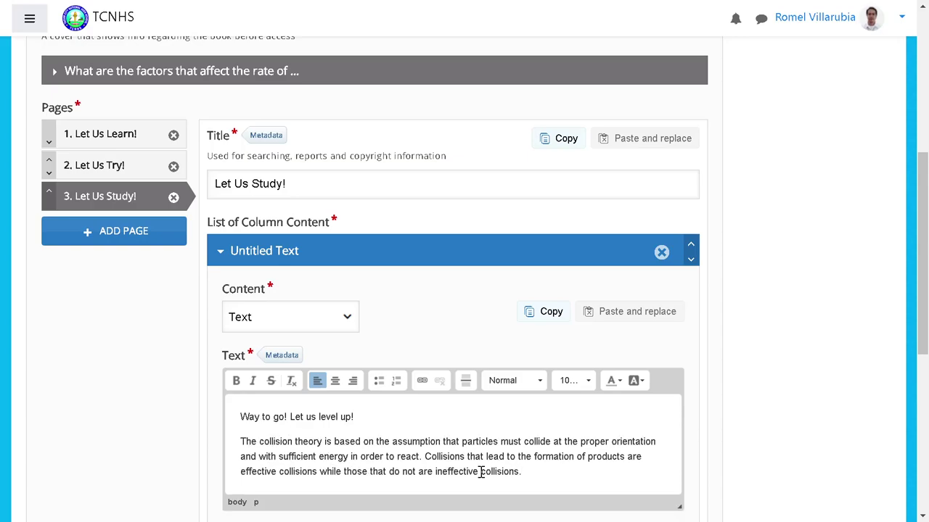
left_click(542, 475)
key("Return")
key("BackSpace")
scroll(501, 454, "down", 3)
scroll(461, 430, "down", 1)
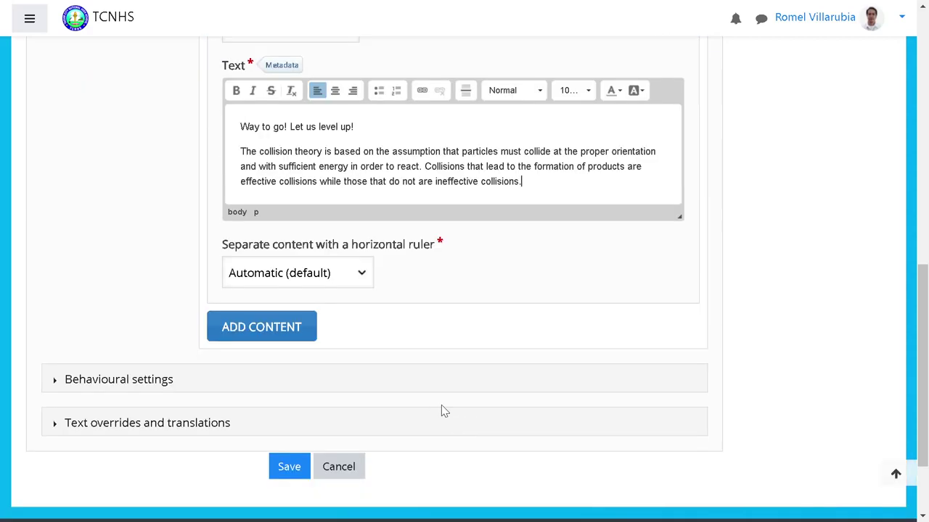
left_click(289, 468)
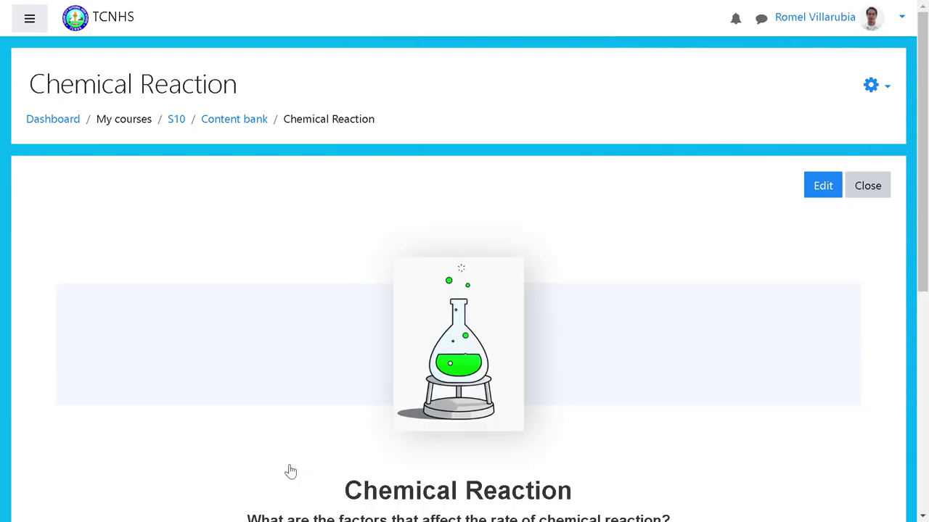
- Open the saved book for reading and look through the "Let Us Learn!" page
scroll(363, 396, "down", 3)
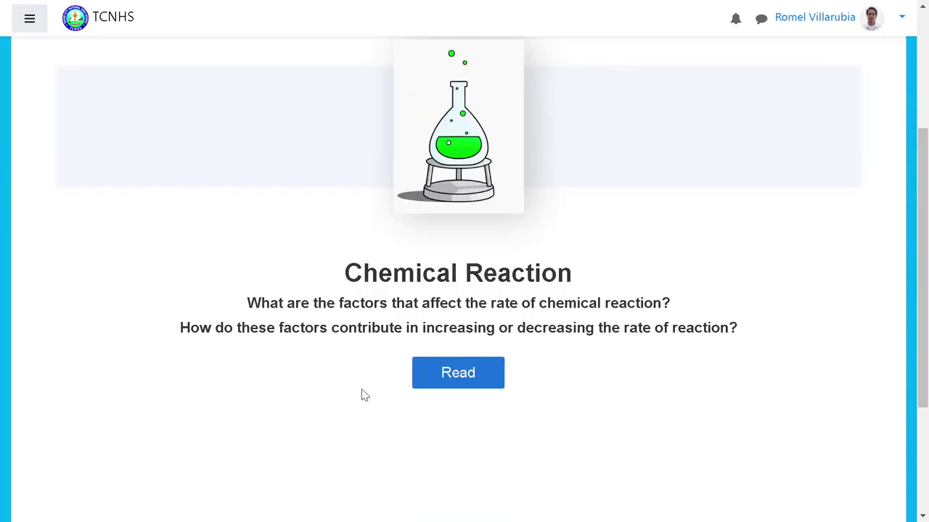
left_click(456, 388)
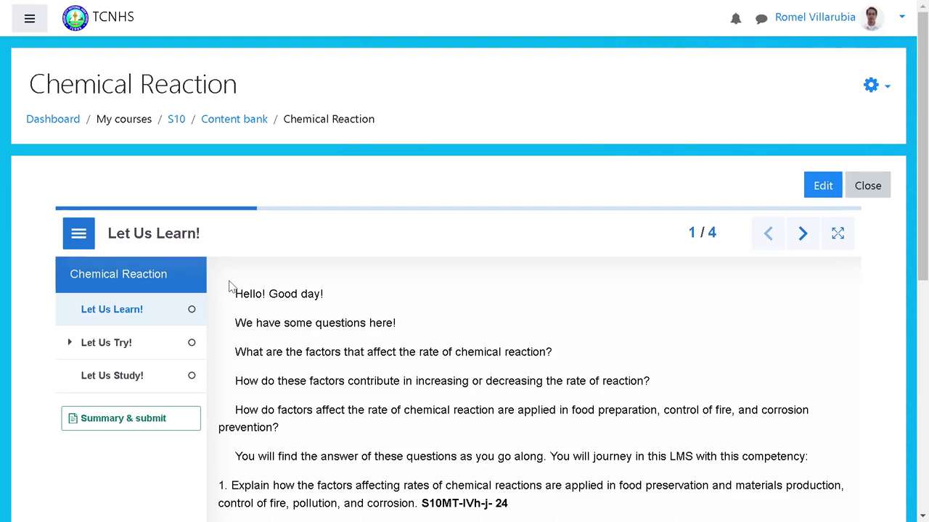
scroll(244, 290, "down", 2)
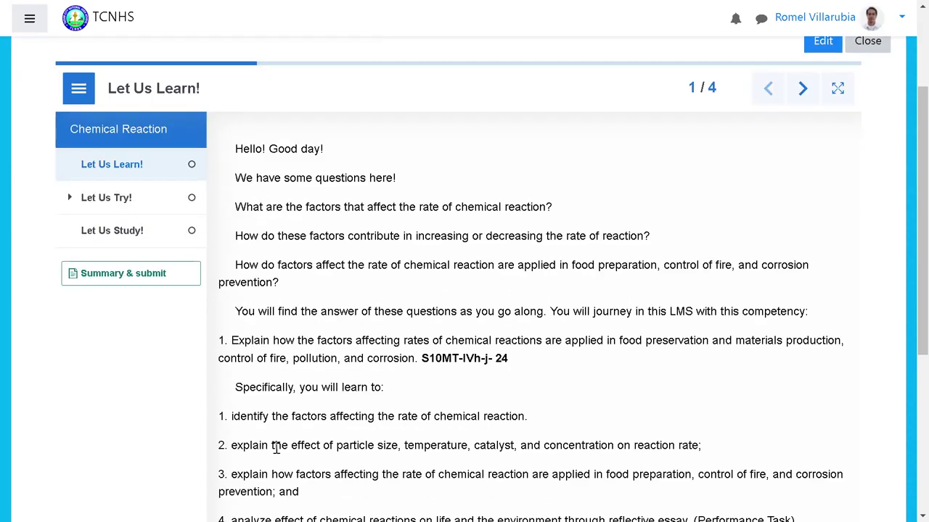
scroll(278, 446, "down", 2)
scroll(256, 403, "up", 4)
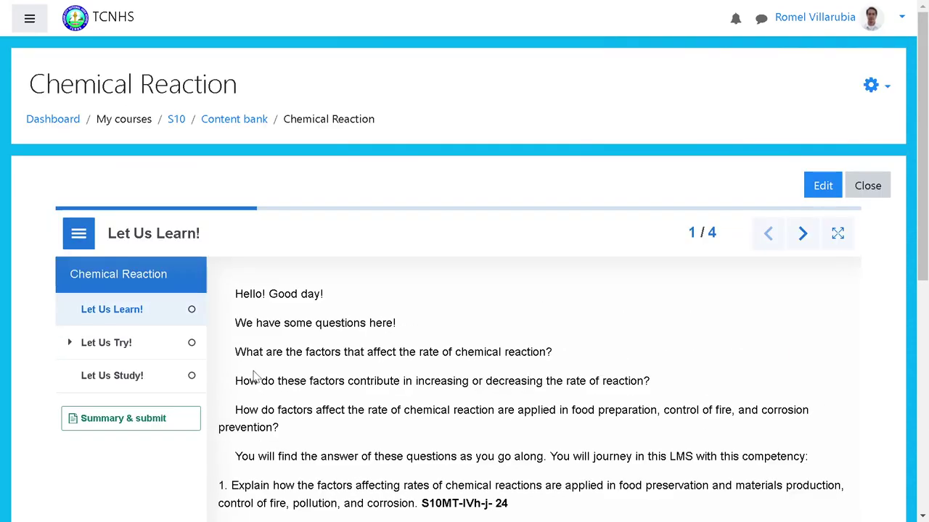
- Go to the "Let Us Study!" page and examine the placement of its greeting line and collision theory paragraph
left_click(134, 376)
scroll(326, 372, "up", 2)
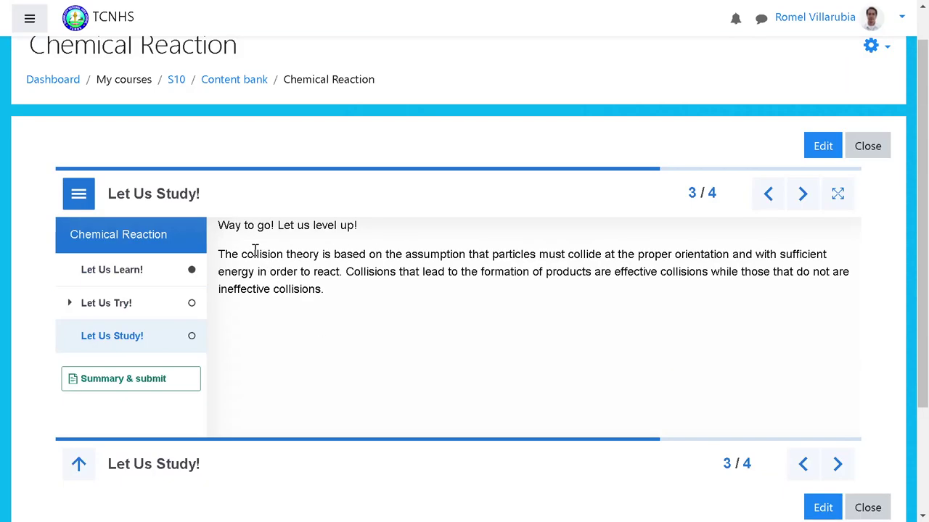
left_click_drag(219, 225, 373, 230)
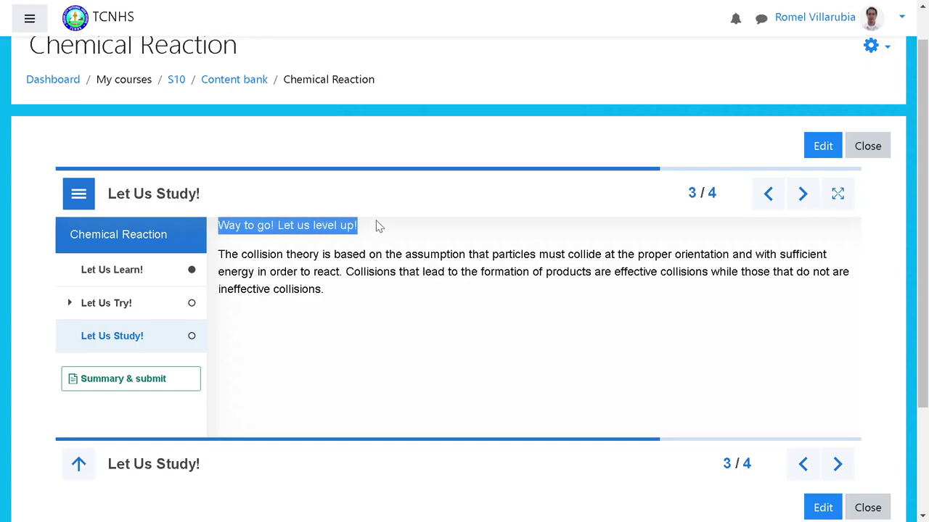
left_click(316, 271)
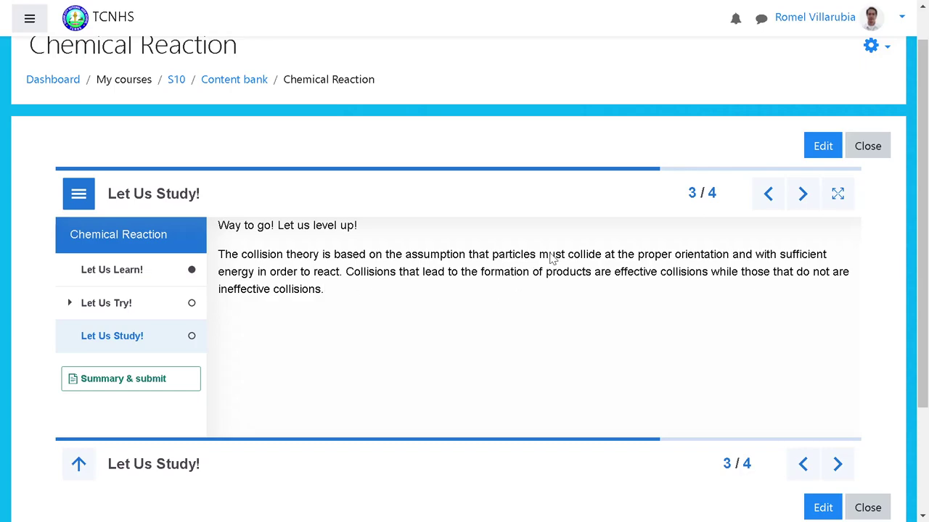
- Reopen the book for editing and indent the greeting line and the collision theory paragraph on the "Let Us Study!" page
left_click(822, 148)
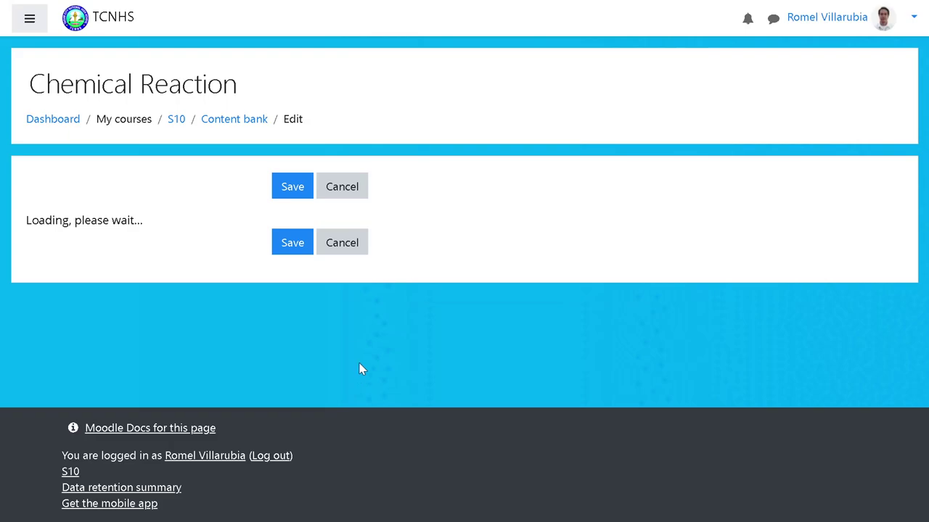
scroll(178, 394, "down", 4)
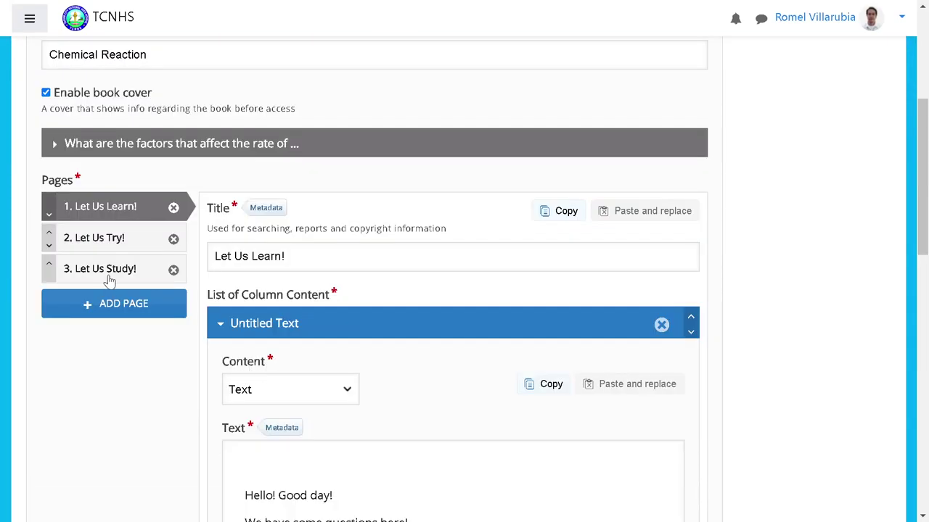
left_click(113, 278)
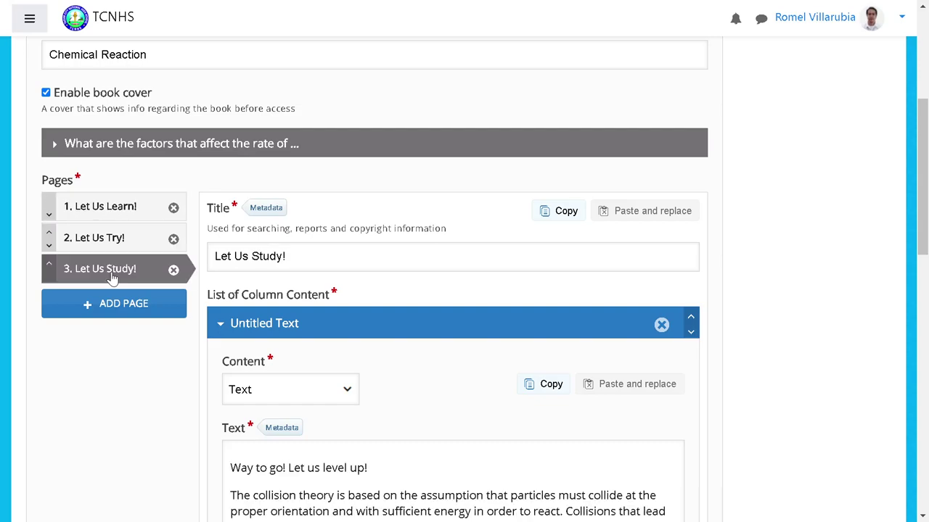
scroll(311, 341, "down", 2)
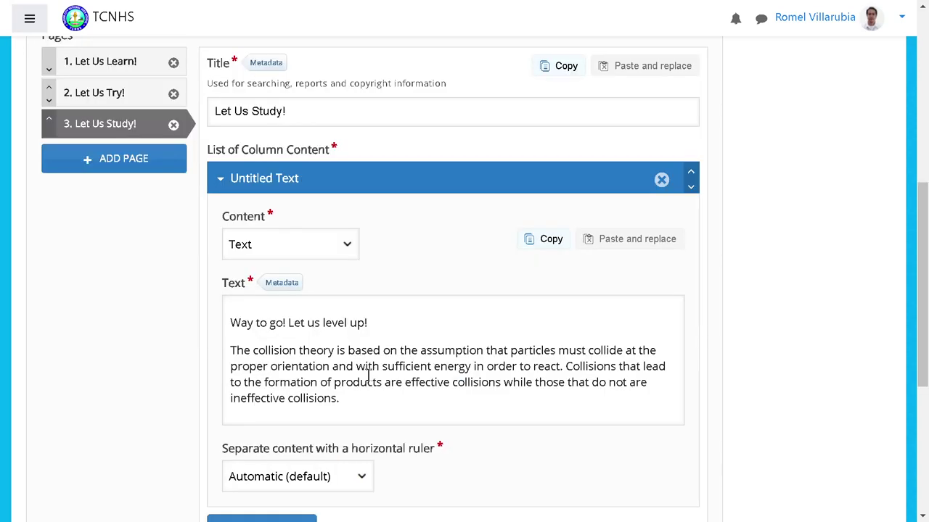
left_click(229, 350)
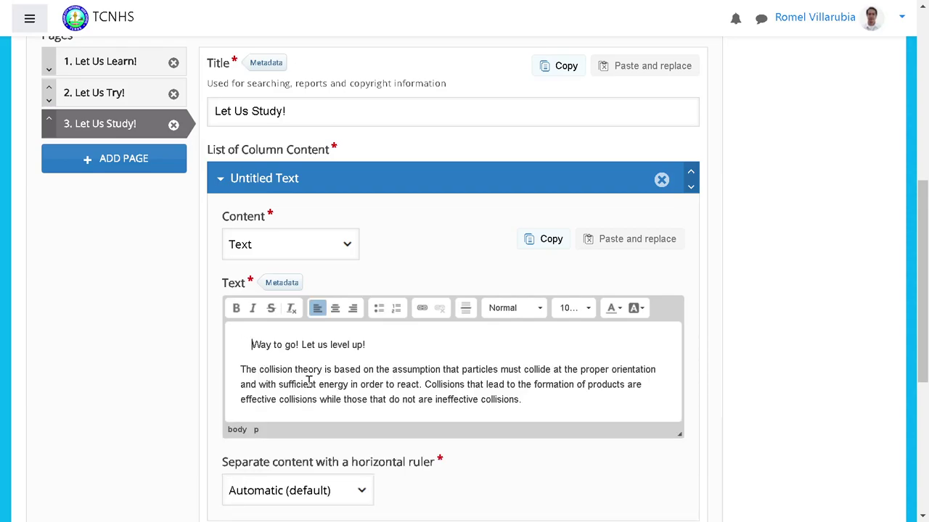
left_click(242, 369)
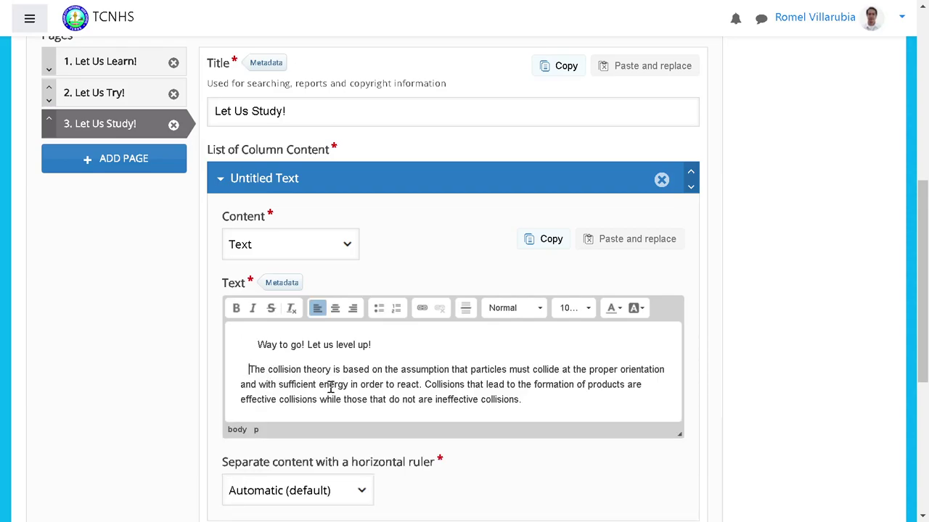
- Insert an empty line after the collision theory paragraph and another above "Way to go! Let us level up!"
scroll(406, 415, "down", 2)
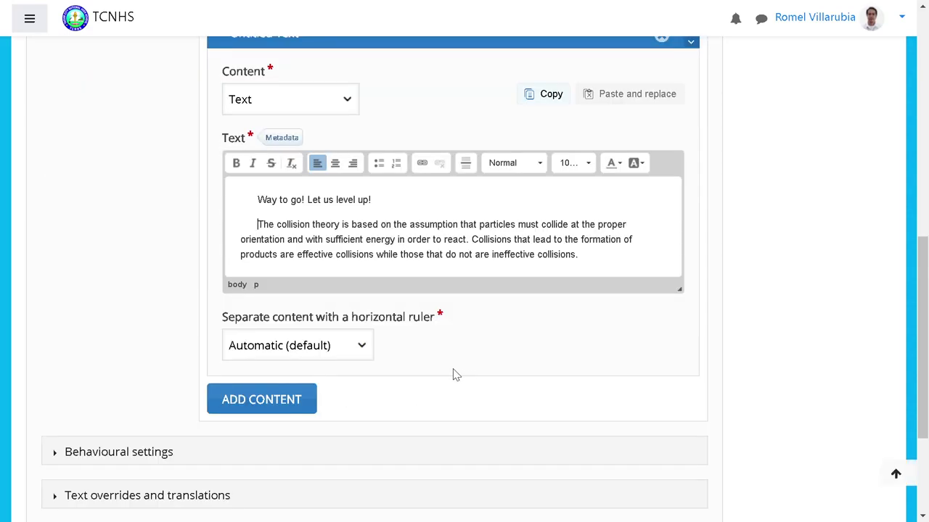
left_click(596, 256)
key("Return")
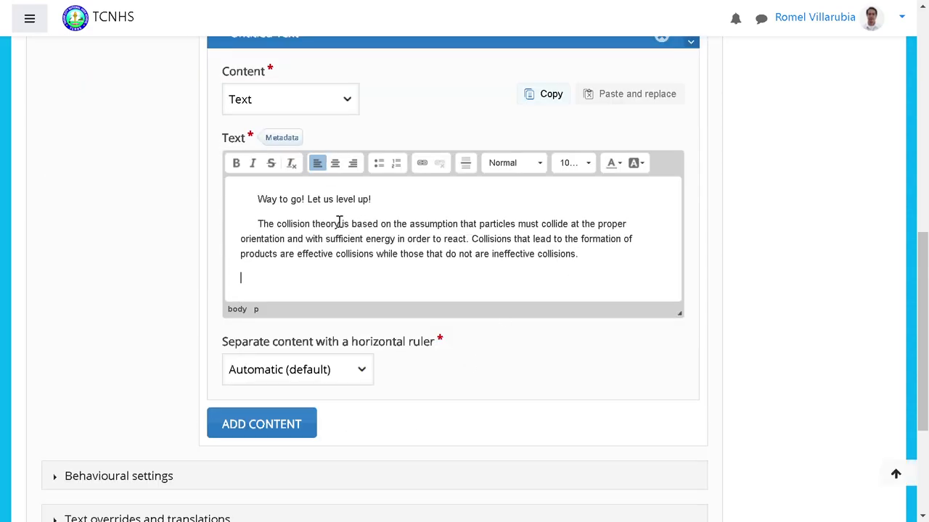
left_click(257, 200)
key("Return")
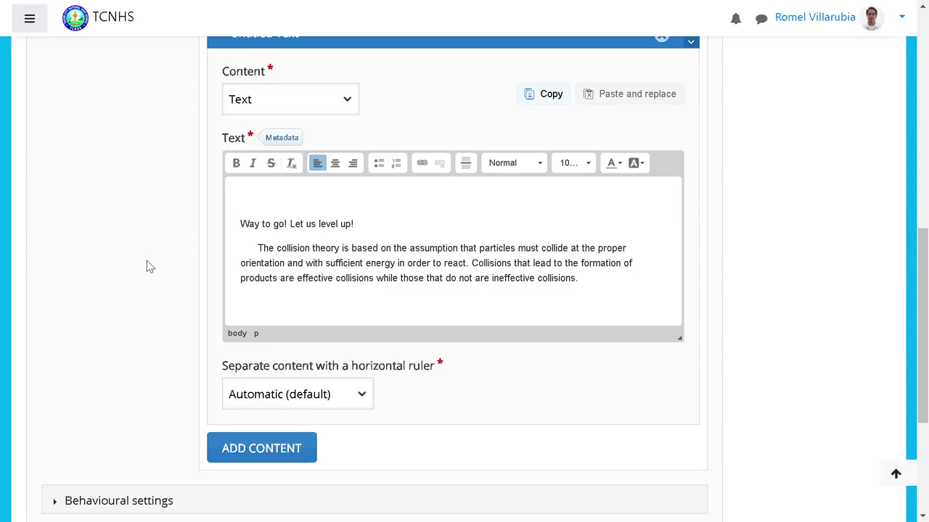
- Add a second content element to the "Let Us Study!" page, set its type to Image, and start adding the image file
scroll(147, 261, "down", 2)
left_click(258, 305)
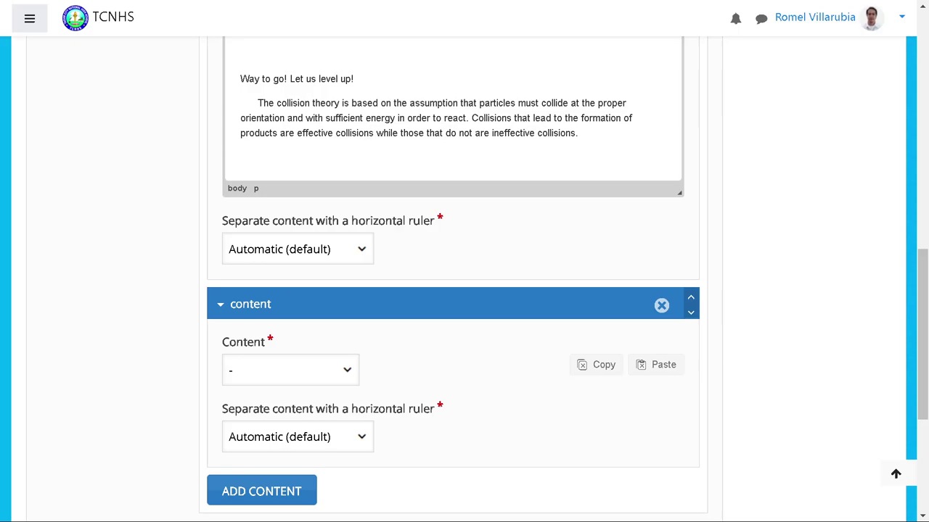
left_click(262, 491)
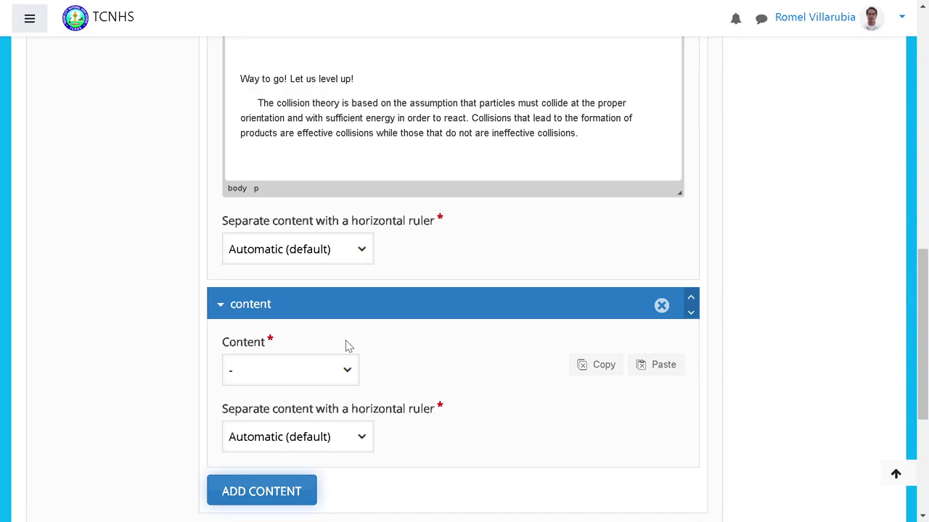
scroll(423, 331, "up", 5)
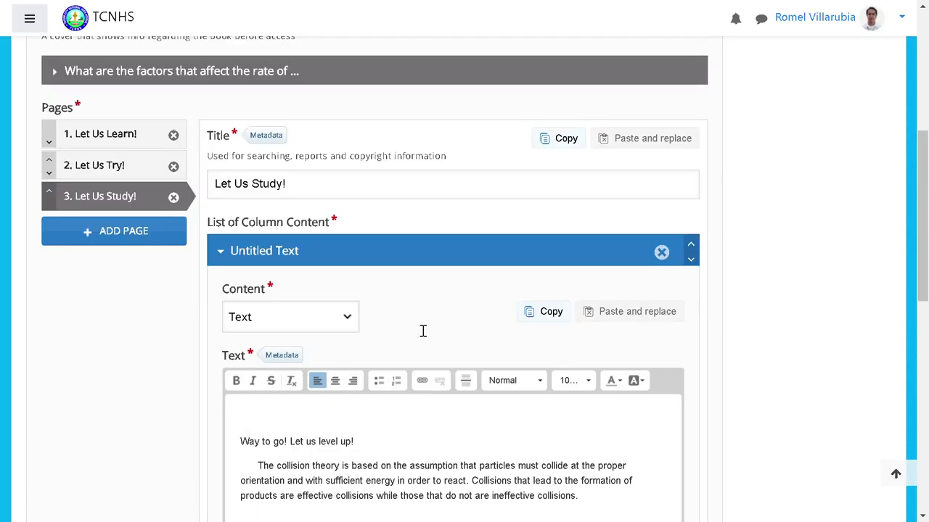
scroll(428, 333, "down", 10)
scroll(438, 336, "up", 1)
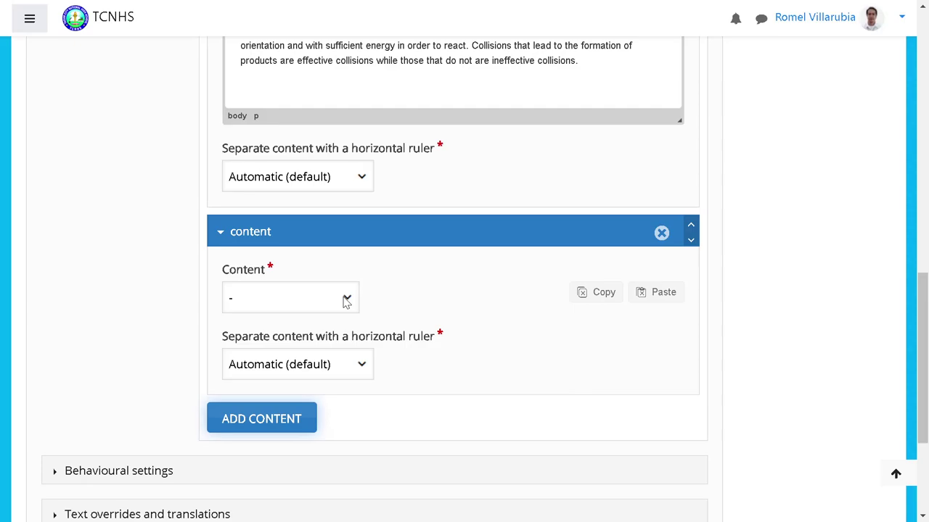
left_click(346, 300)
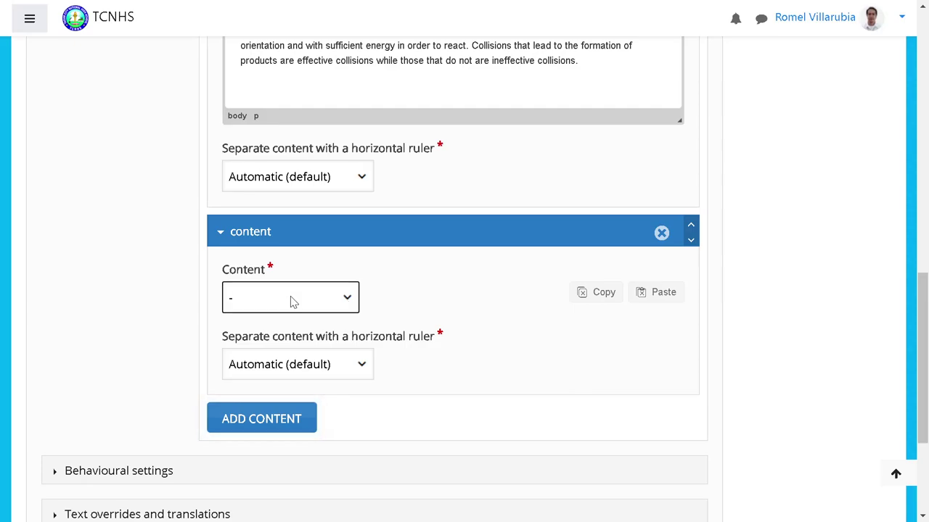
left_click(258, 299)
scroll(258, 299, "down", 1)
left_click(259, 299)
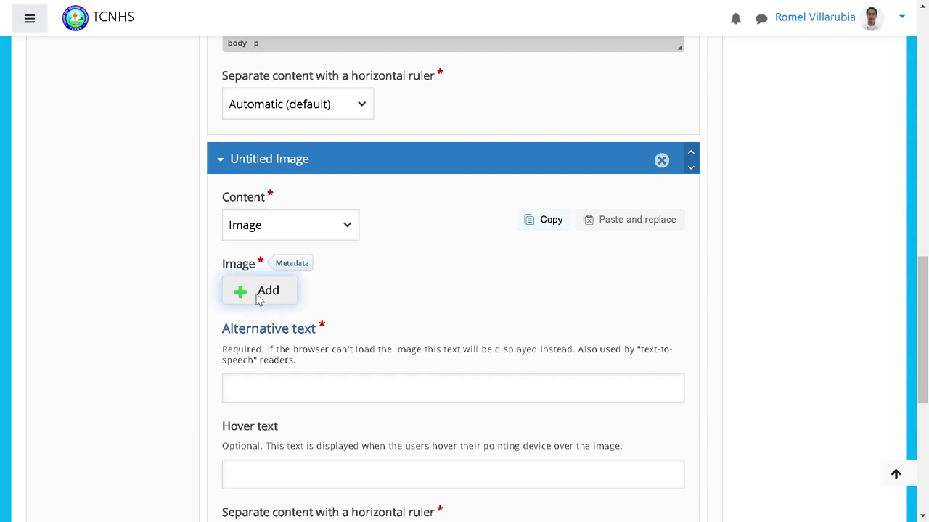